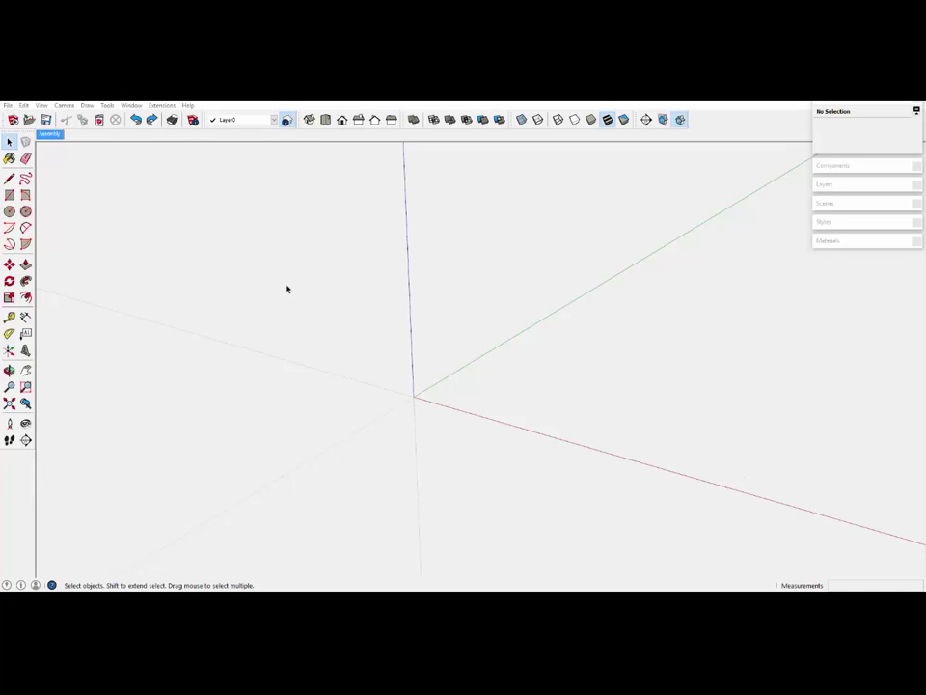
- Import 'Rectangular box with lid 20th C.png' to use as a new matched photo
left_click(8, 105)
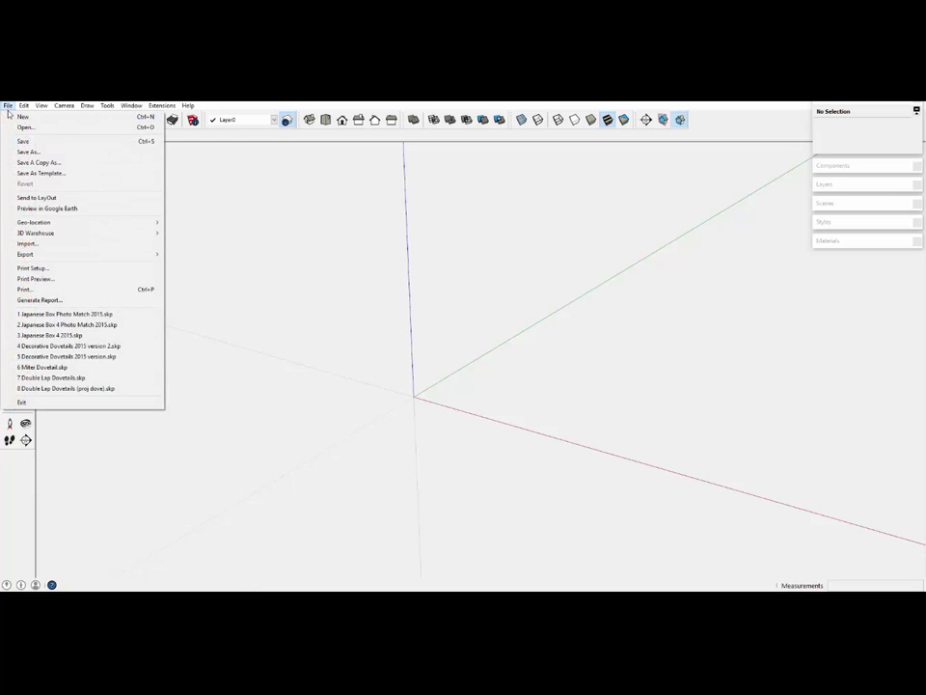
left_click(30, 244)
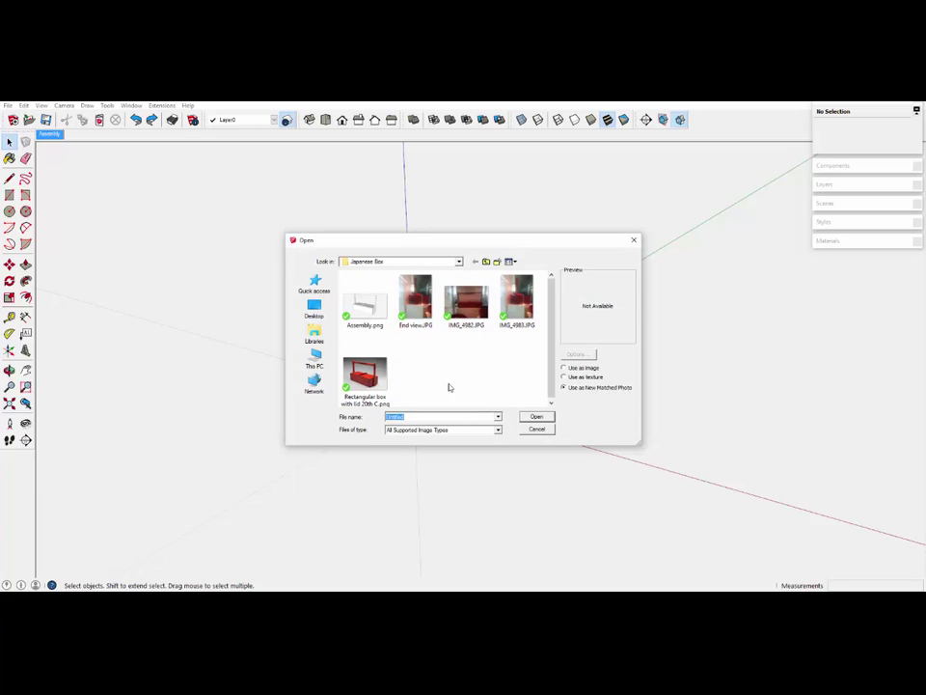
left_click(374, 382)
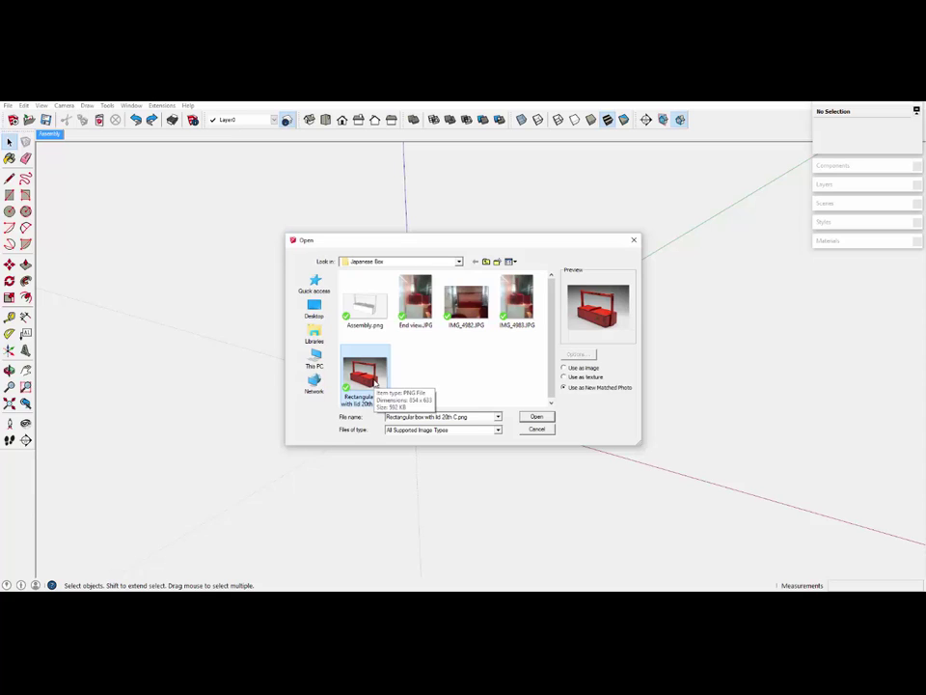
- Load the photo as a new matched photo and drag the axes origin to the box's bottom front corner
left_click(538, 417)
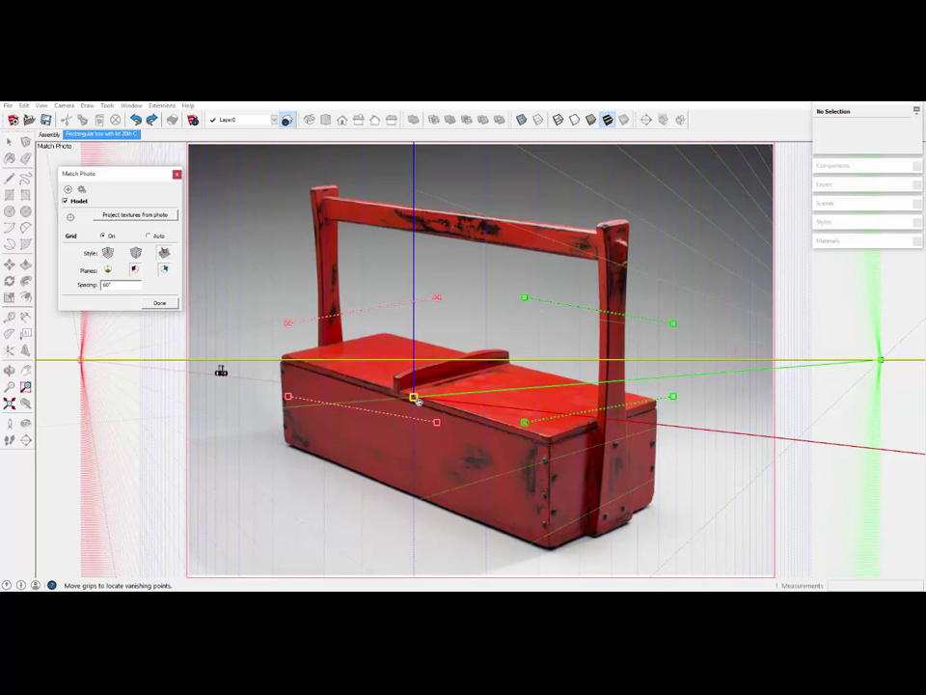
left_click_drag(417, 401, 550, 554)
scroll(553, 557, "up", 5)
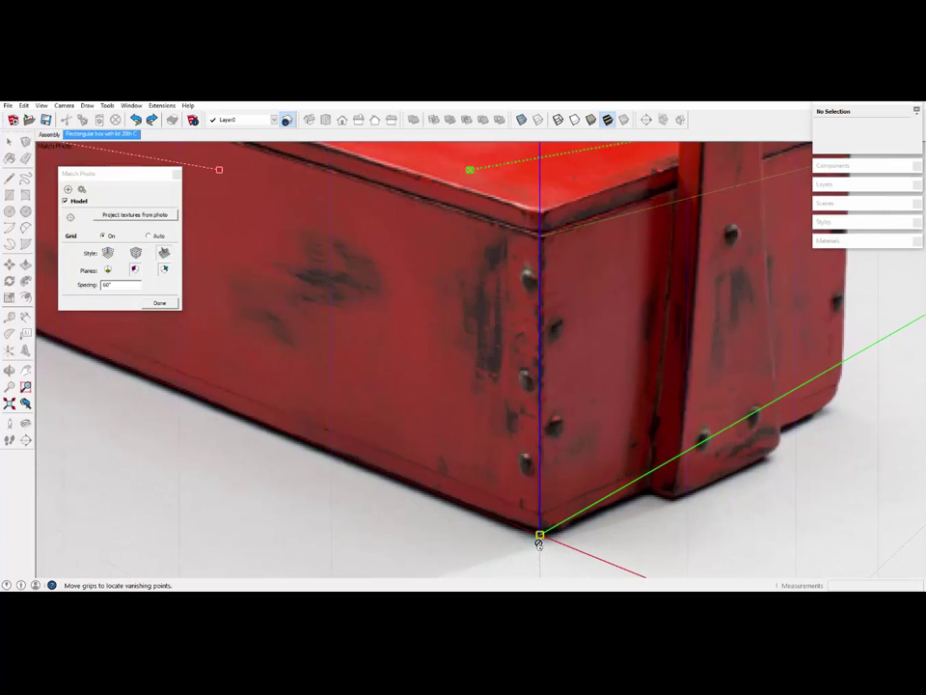
scroll(539, 541, "down", 5)
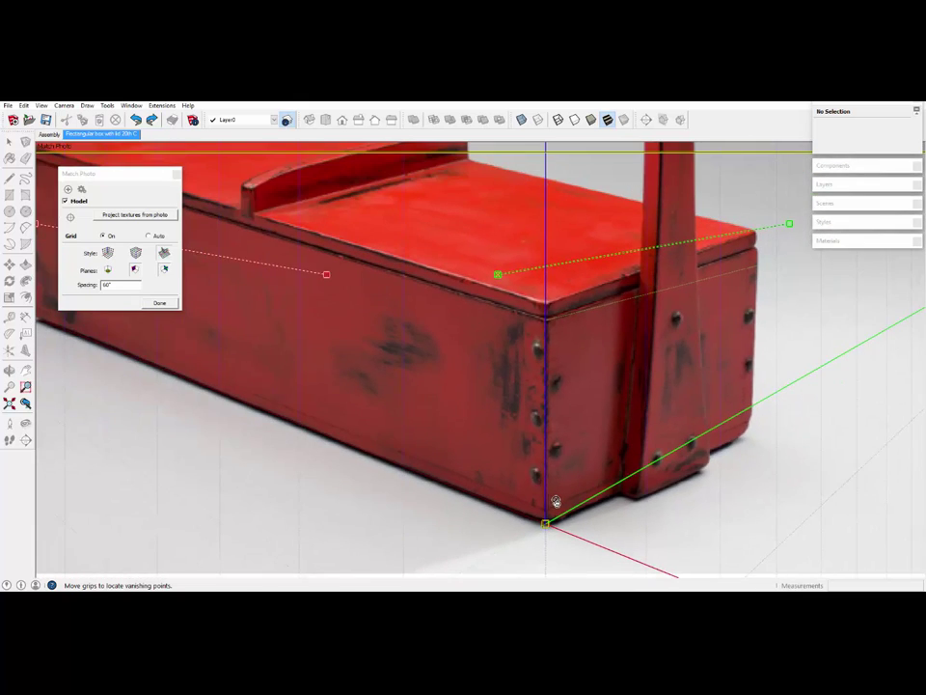
scroll(537, 497, "down", 5)
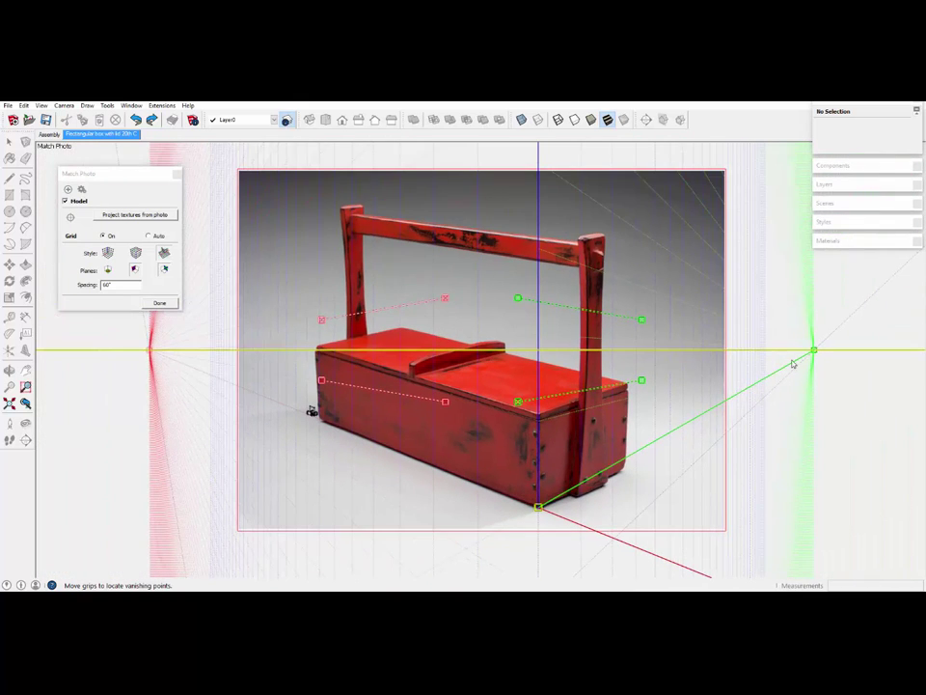
- Reposition a green vanishing line and lay a red bar along the box's long bottom edge
left_click_drag(815, 353, 624, 473)
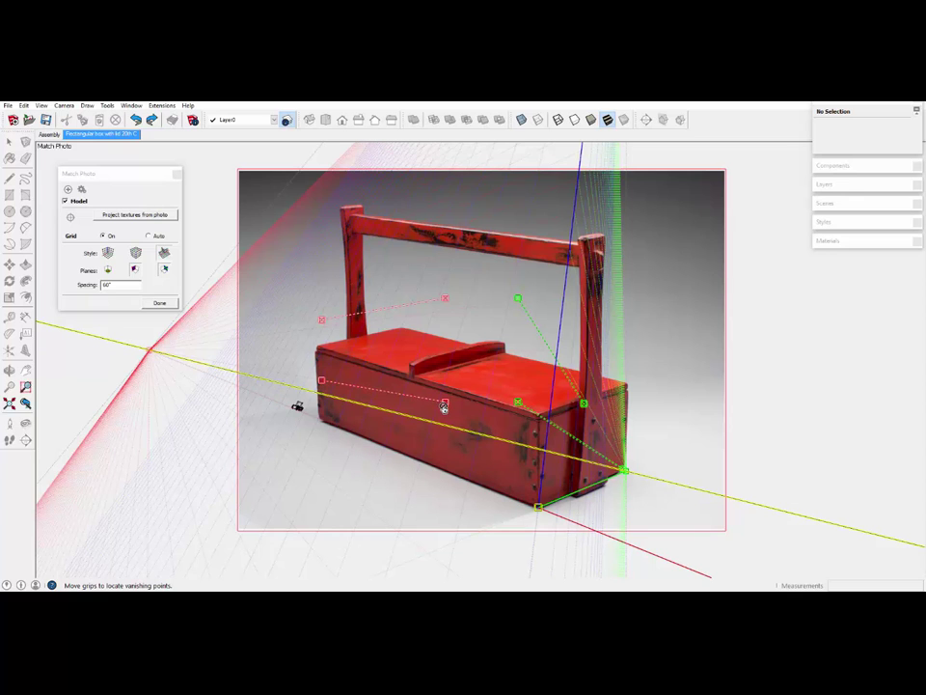
left_click_drag(446, 403, 539, 511)
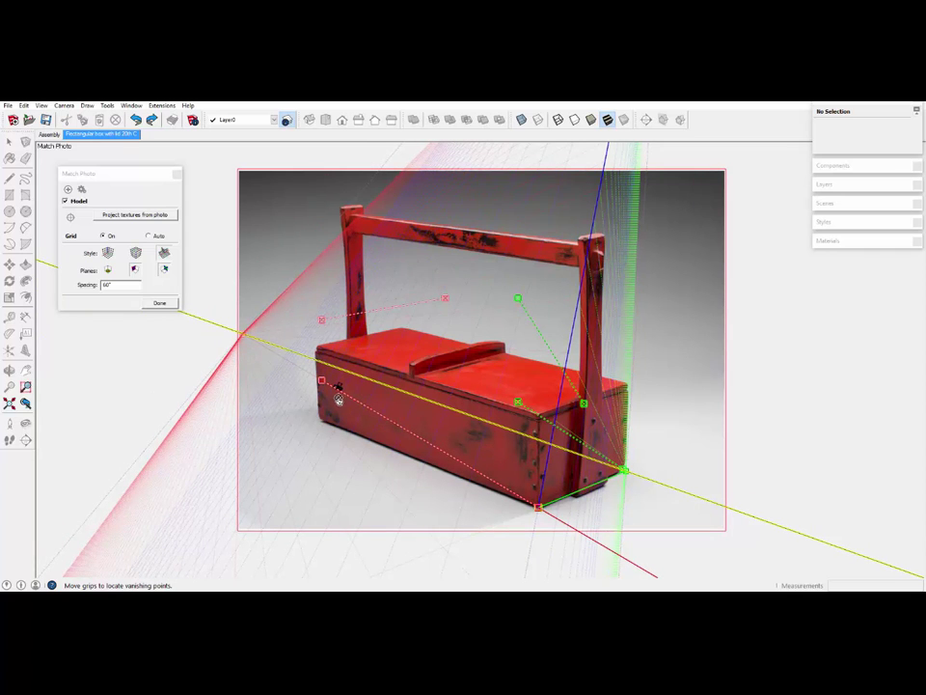
left_click_drag(321, 381, 297, 405)
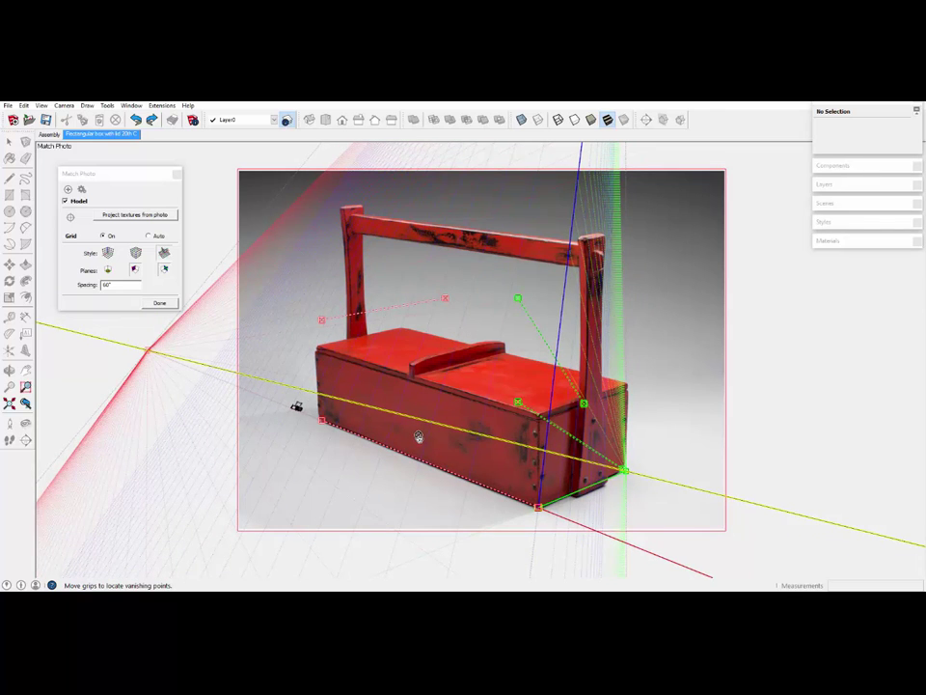
- Zoom in and fine-tune the red bar's end precisely onto the box's bottom-left corner
scroll(290, 403, "up", 2)
scroll(246, 388, "up", 2)
scroll(386, 440, "up", 2)
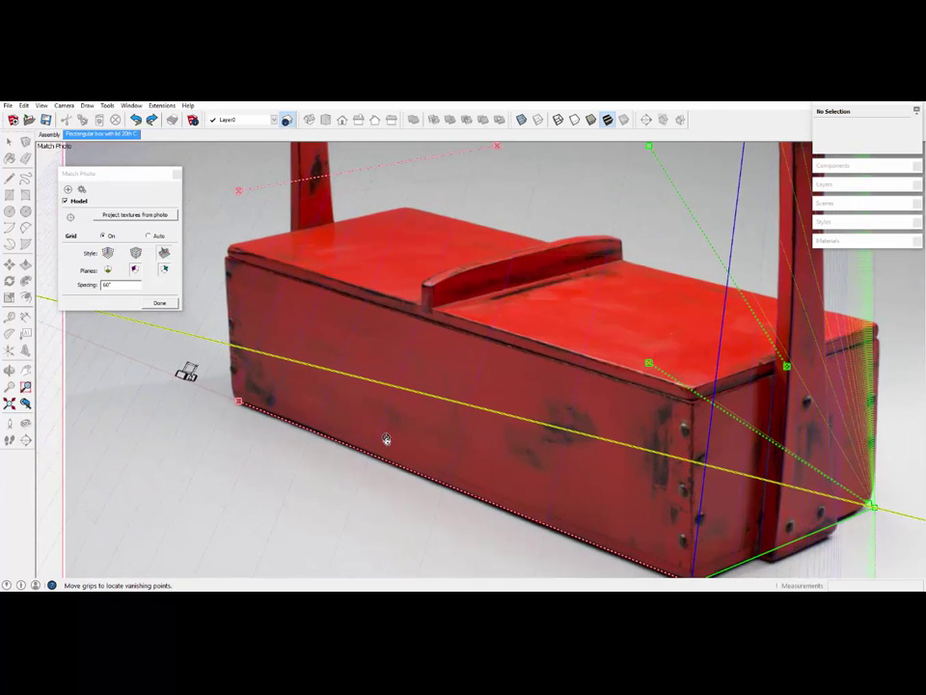
middle_click_drag(384, 439, 390, 438)
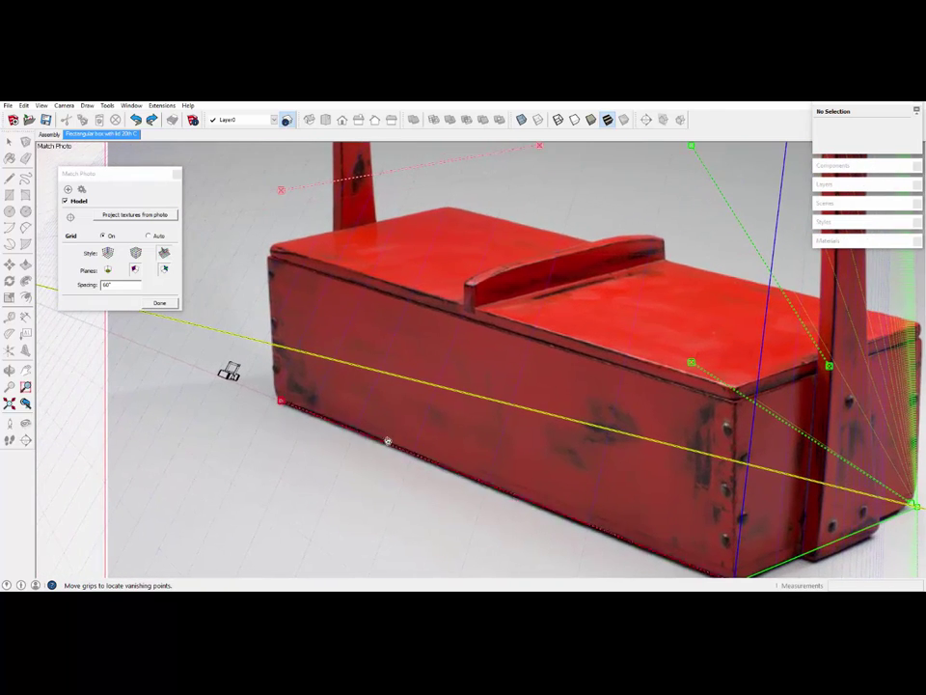
scroll(301, 415, "up", 2)
scroll(301, 415, "up", 3)
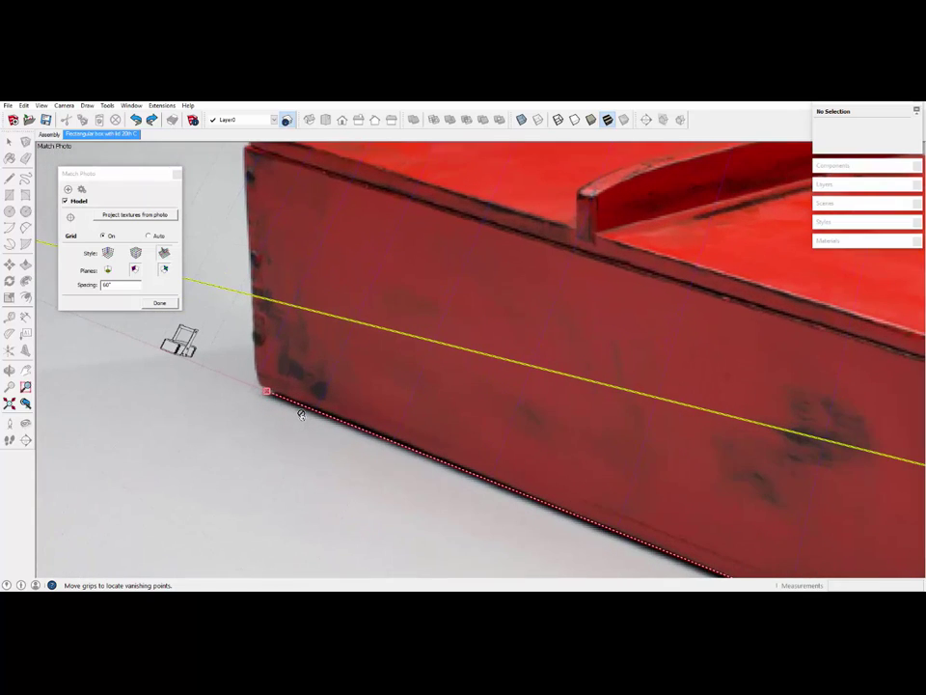
left_click_drag(265, 390, 256, 386)
scroll(255, 386, "down", 1)
scroll(295, 368, "down", 4)
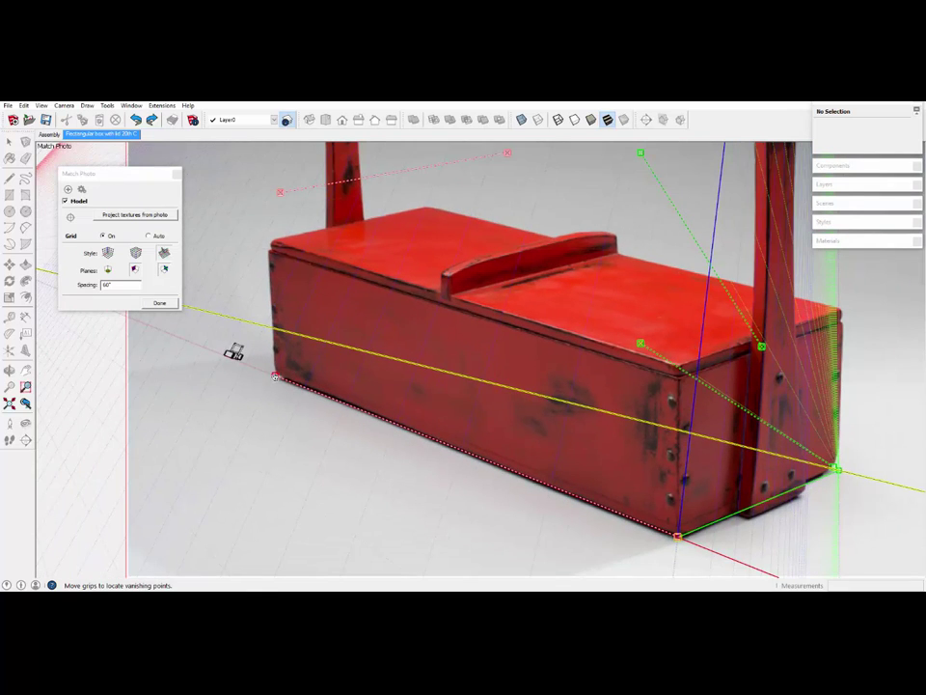
scroll(276, 377, "up", 4)
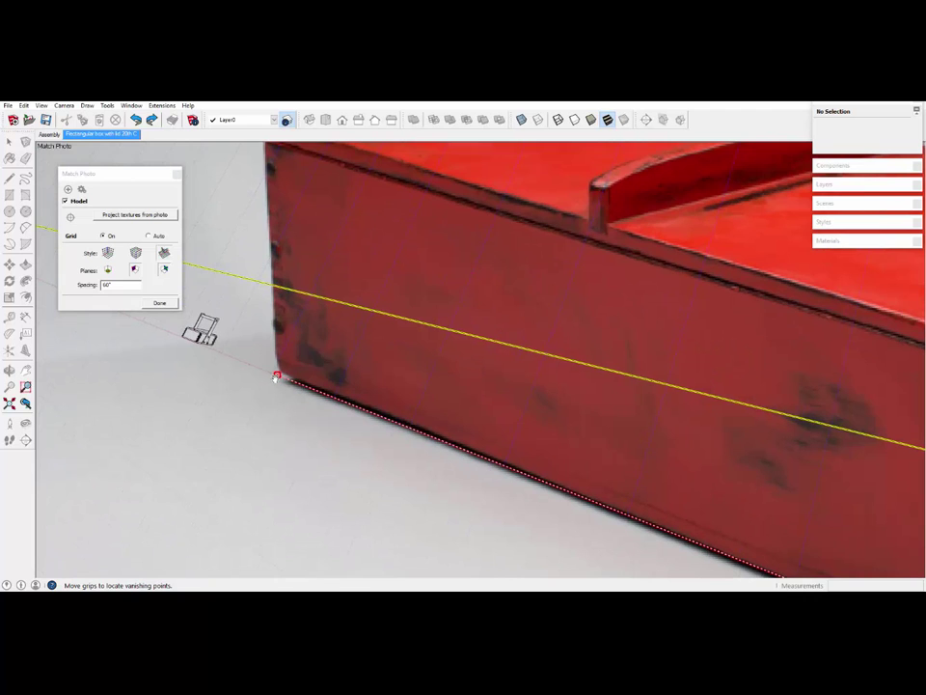
left_click_drag(276, 376, 276, 373)
scroll(232, 367, "down", 5)
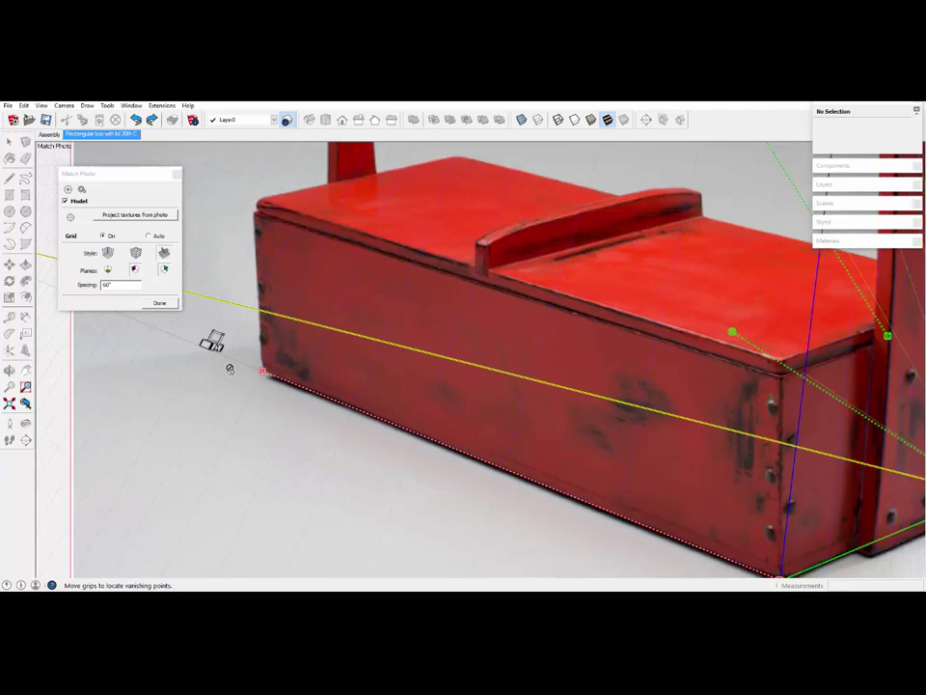
scroll(230, 369, "down", 2)
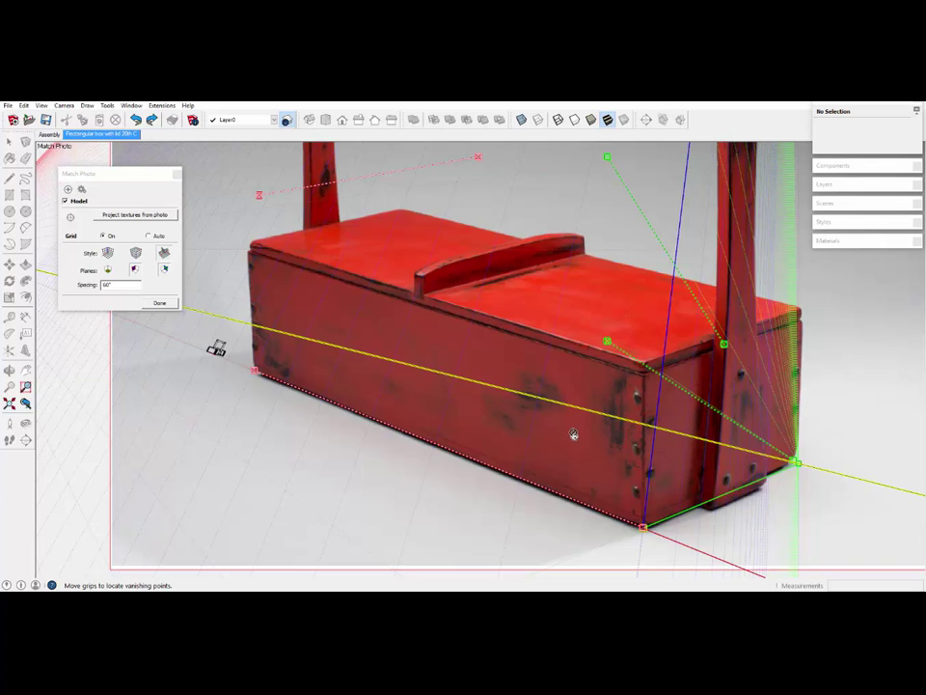
scroll(572, 436, "down", 3)
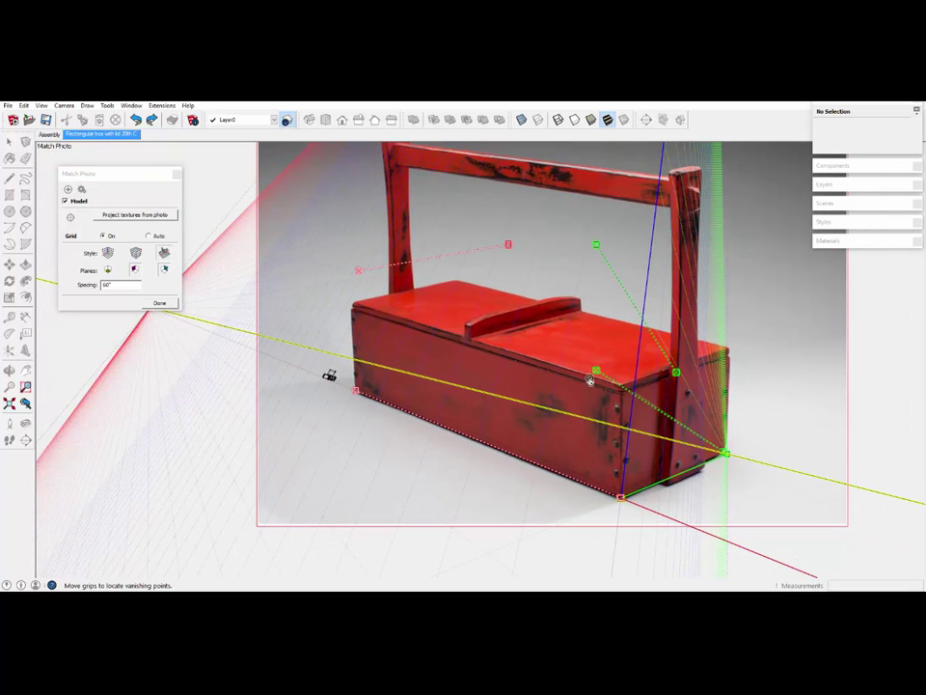
- Snap one green bar's end onto the lid's left rear corner
left_click_drag(594, 372, 350, 310)
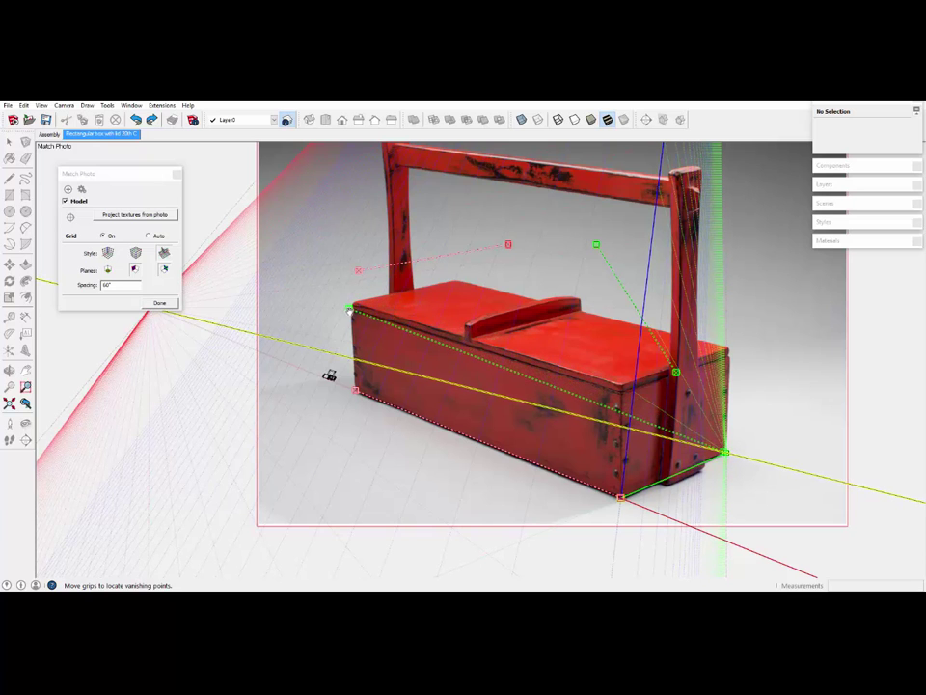
scroll(350, 311, "up", 6)
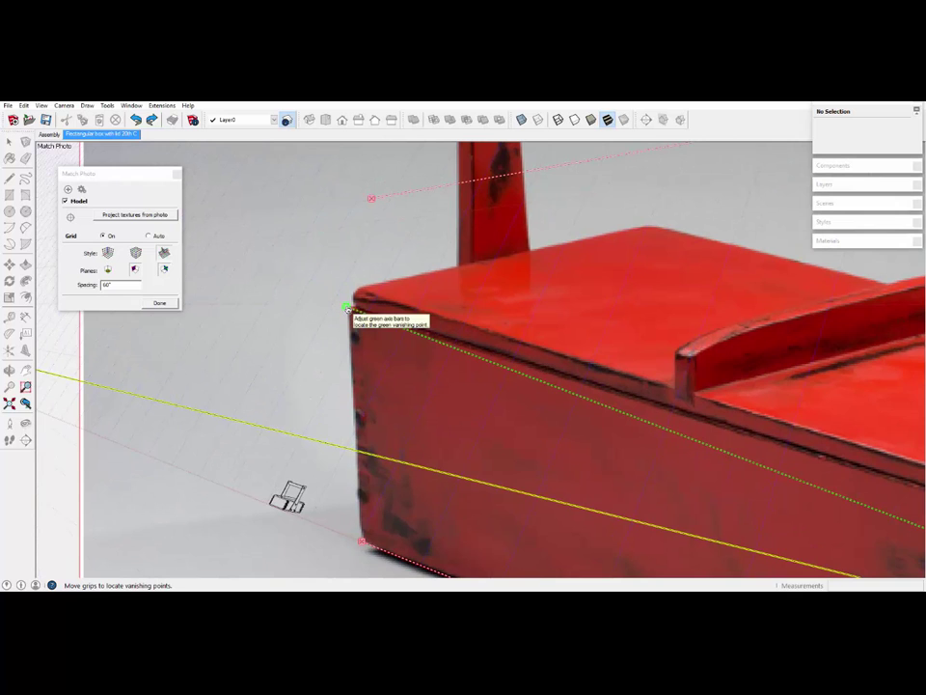
left_click_drag(349, 311, 353, 293)
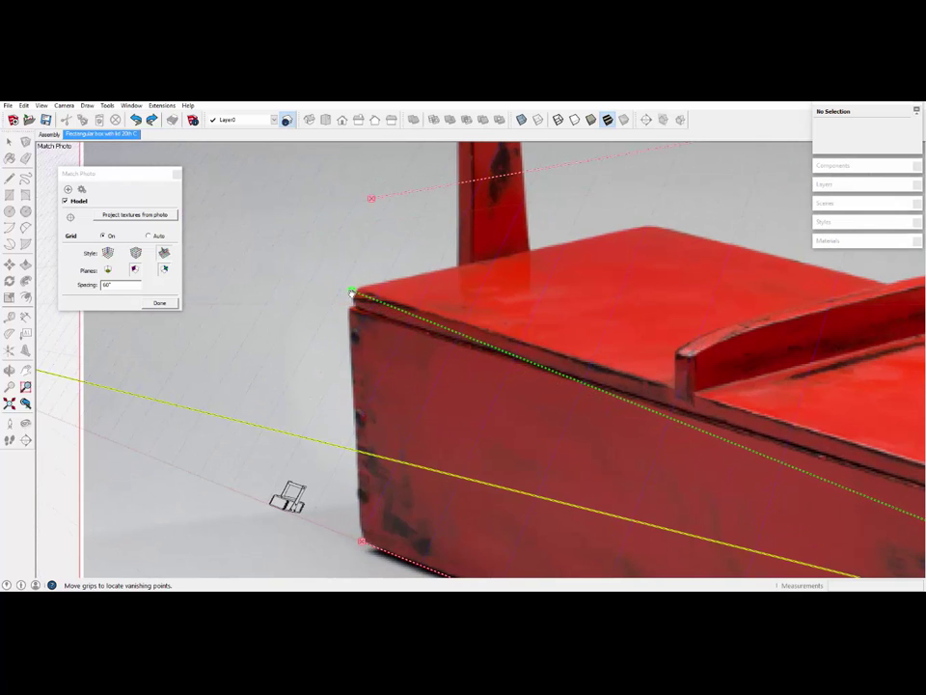
scroll(300, 318, "down", 6)
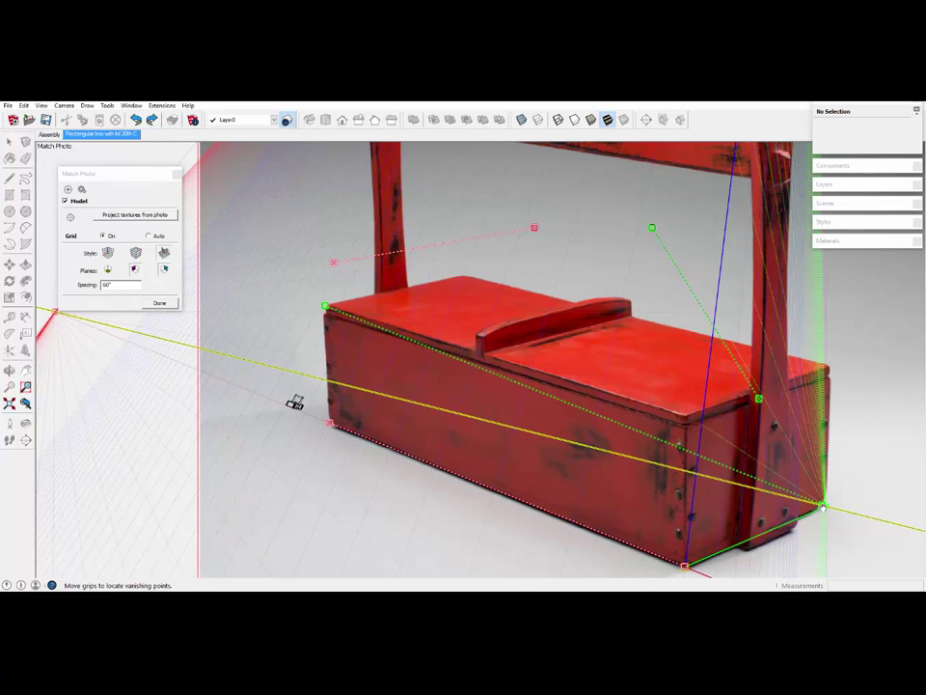
- Lay the other green bar along the lid's end edge and nudge the origin onto the box corner
left_click_drag(826, 507, 709, 379)
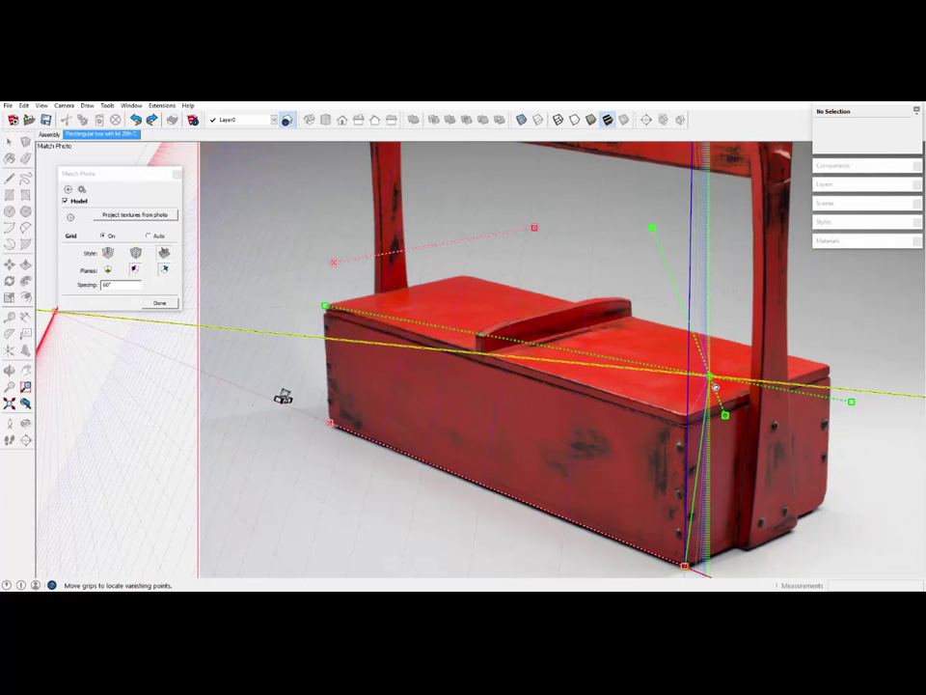
left_click_drag(853, 404, 466, 275)
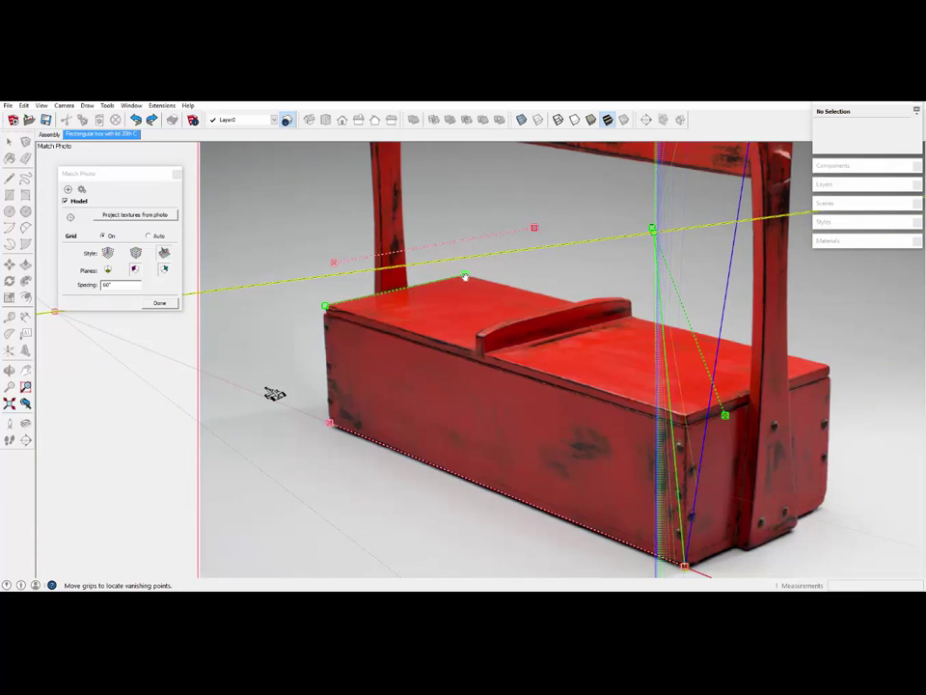
scroll(466, 282, "down", 2)
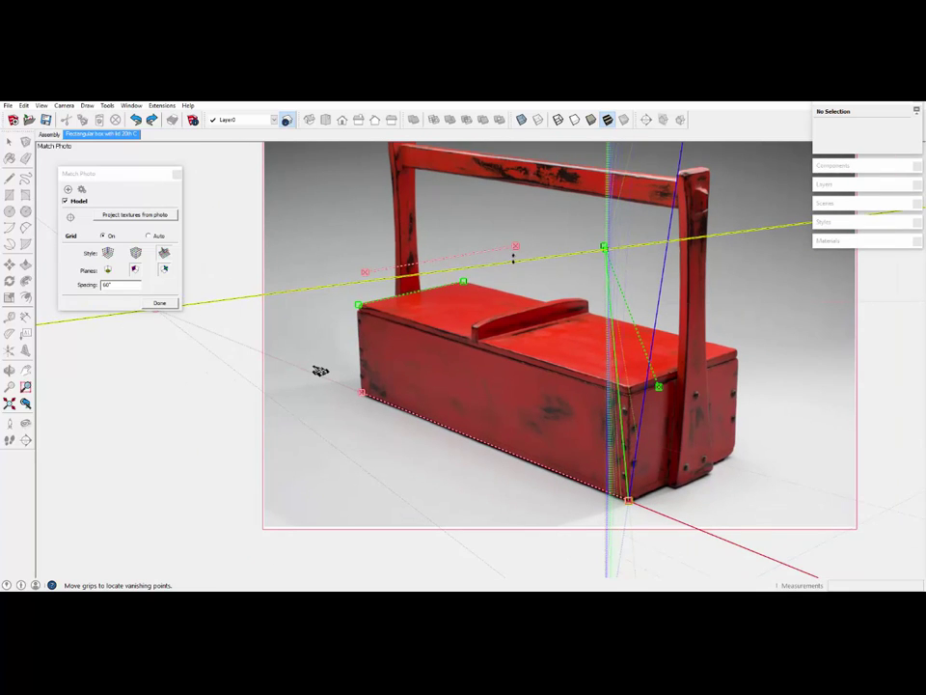
scroll(502, 372, "down", 1)
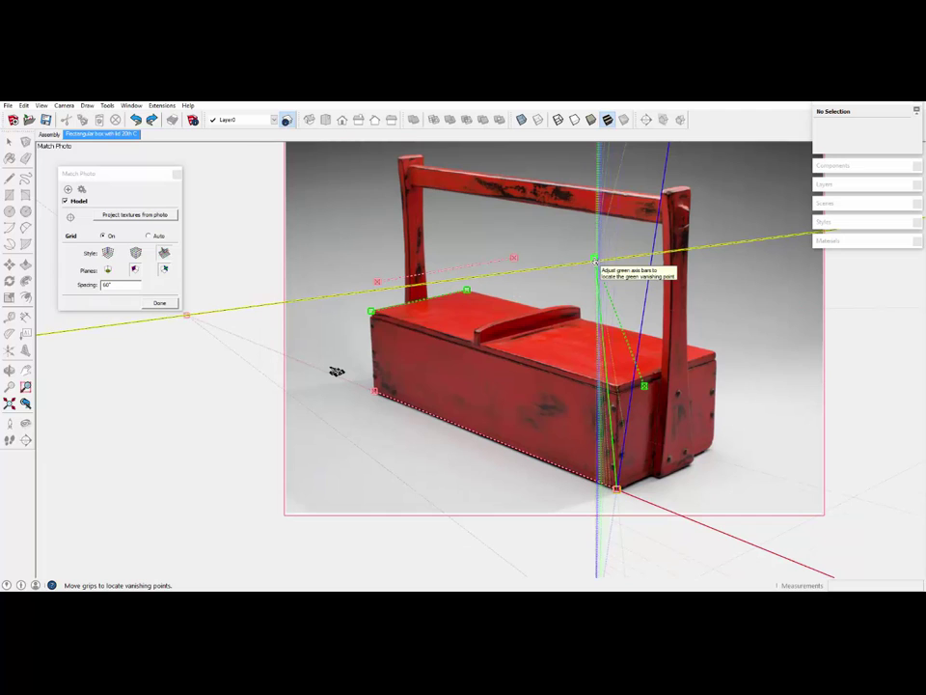
left_click_drag(596, 261, 687, 237)
left_click_drag(616, 485, 618, 491)
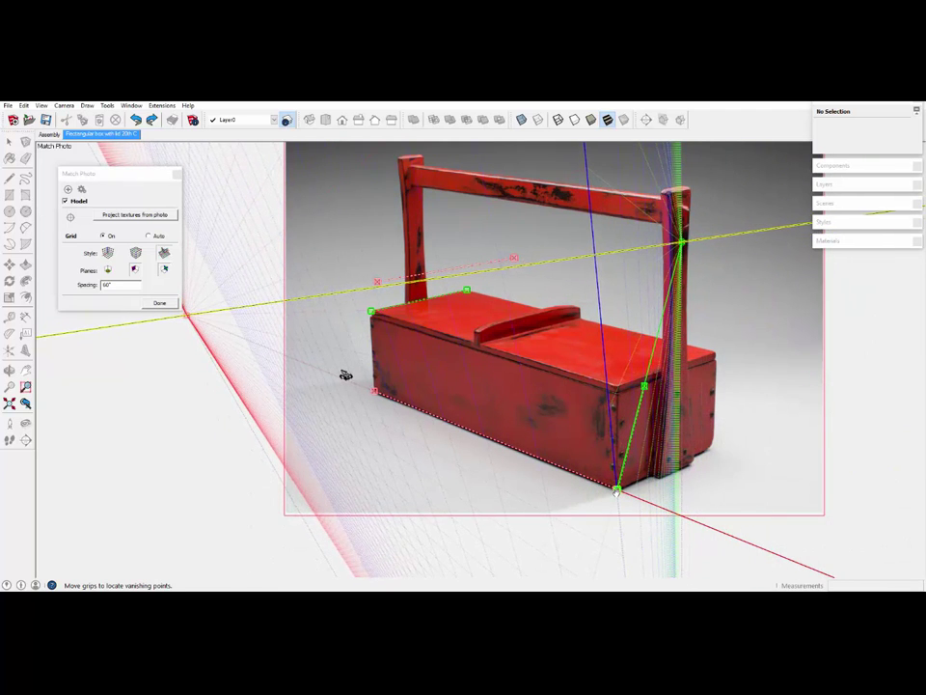
- Align a green bar along the box's bottom end edge
left_click_drag(644, 389, 711, 453)
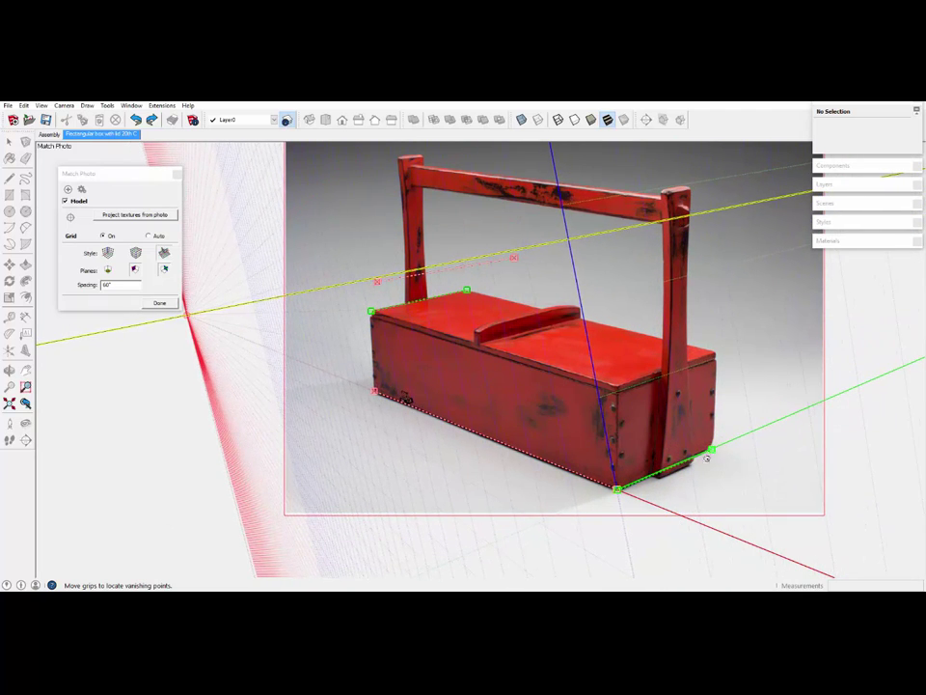
scroll(707, 458, "up", 5)
scroll(706, 457, "up", 2)
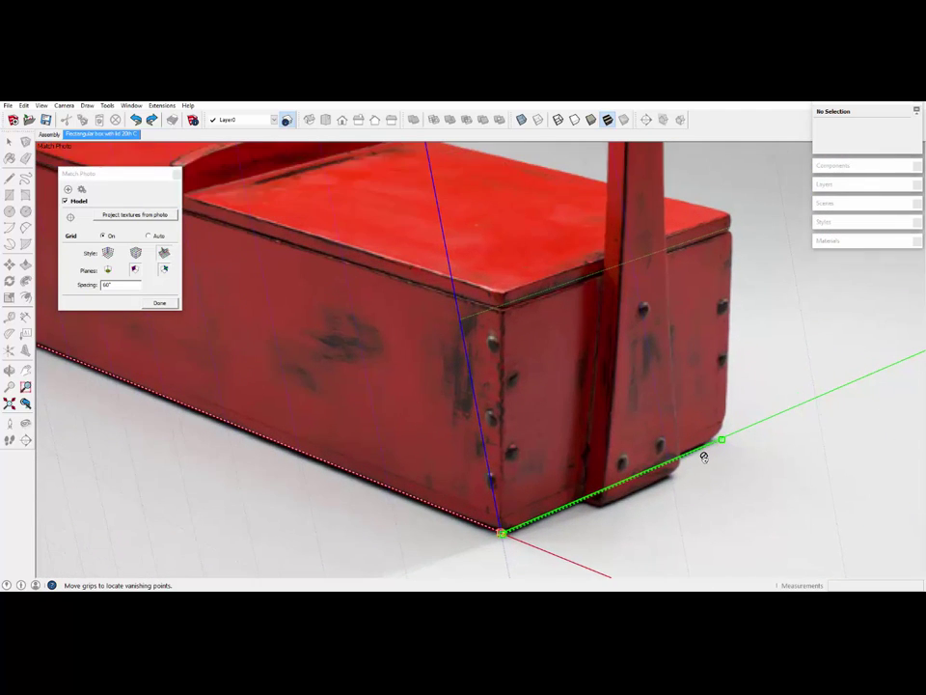
left_click_drag(725, 439, 723, 435)
scroll(725, 437, "down", 8)
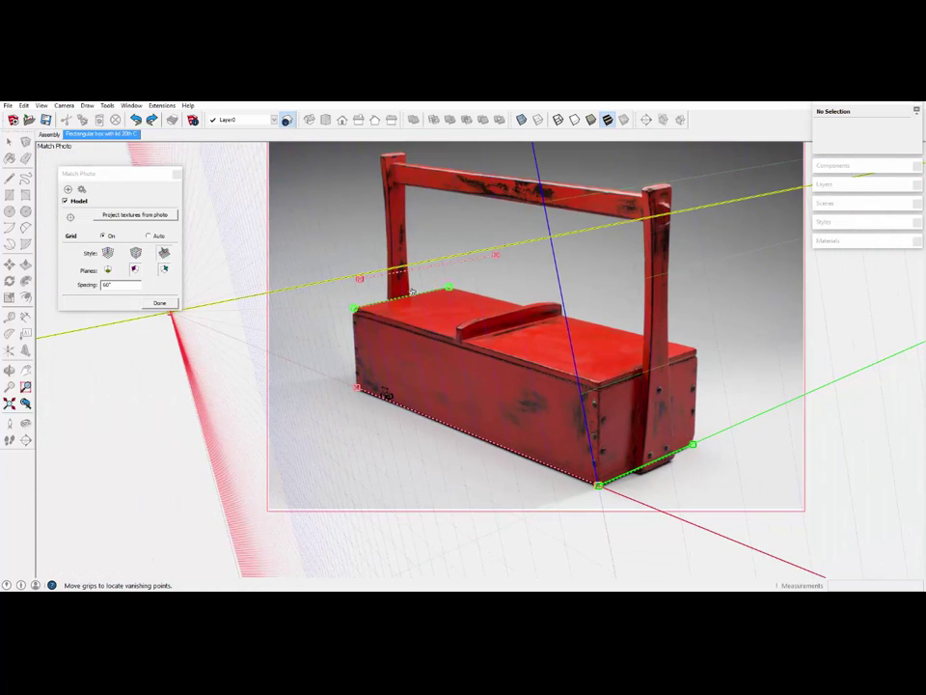
- Align both red perspective lines with the top of the handle rail
left_click_drag(360, 280, 390, 166)
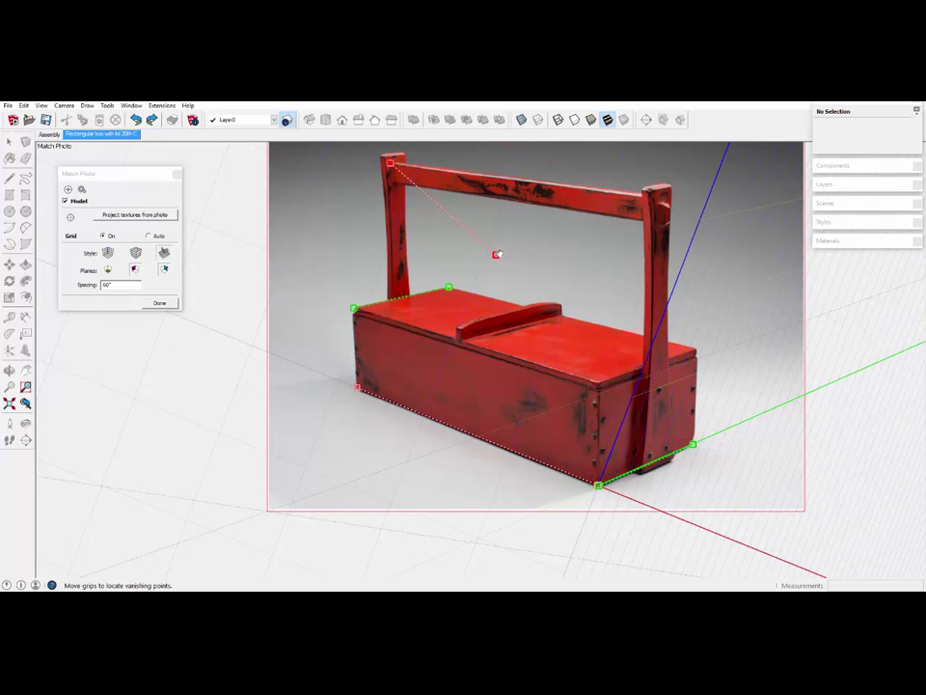
left_click_drag(497, 254, 646, 198)
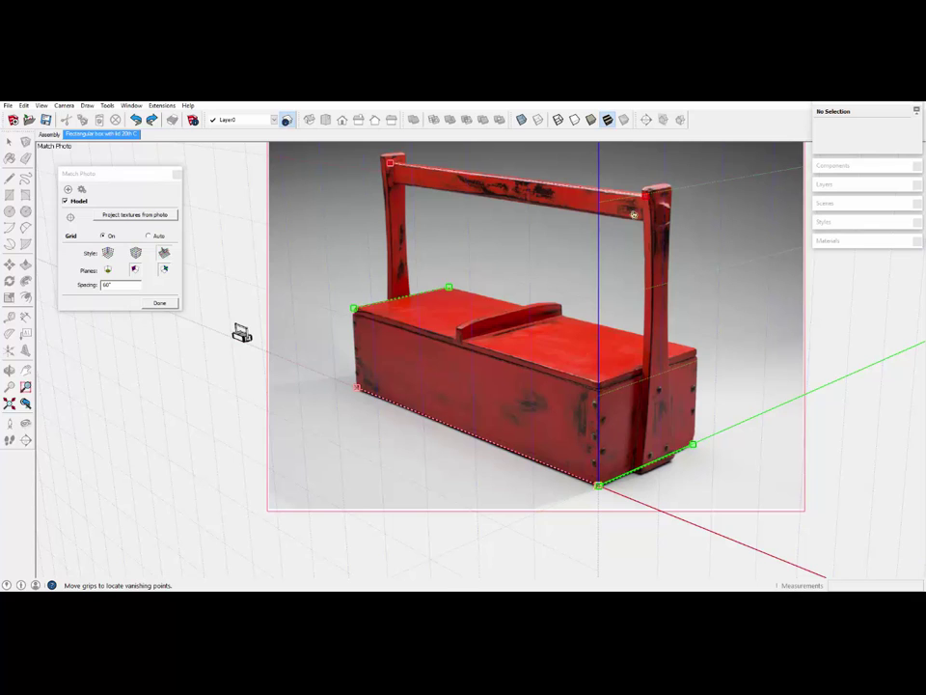
scroll(318, 384, "down", 1)
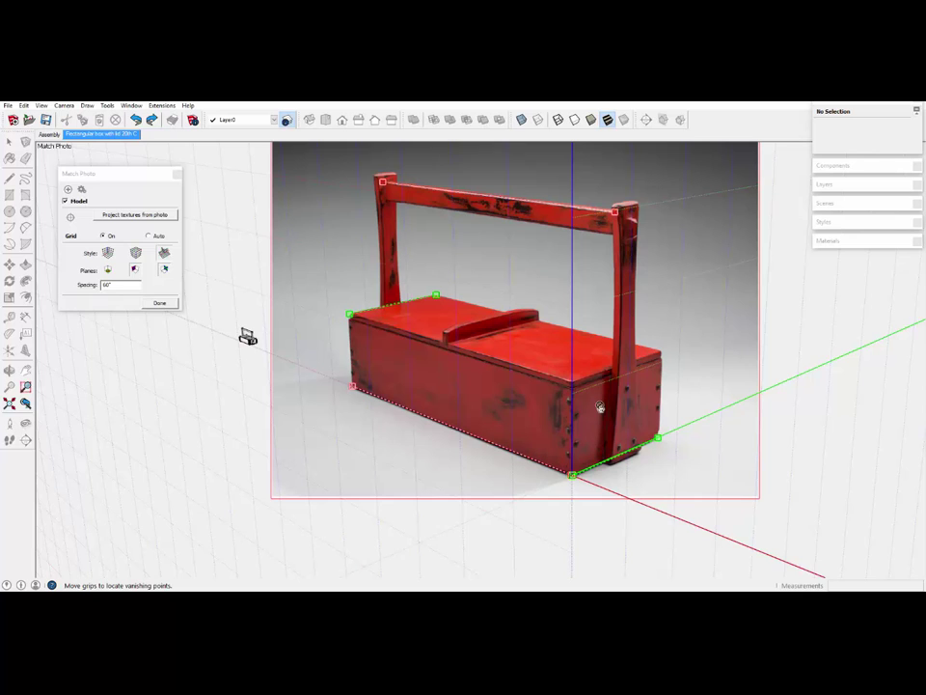
scroll(579, 425, "up", 1)
scroll(426, 463, "up", 2)
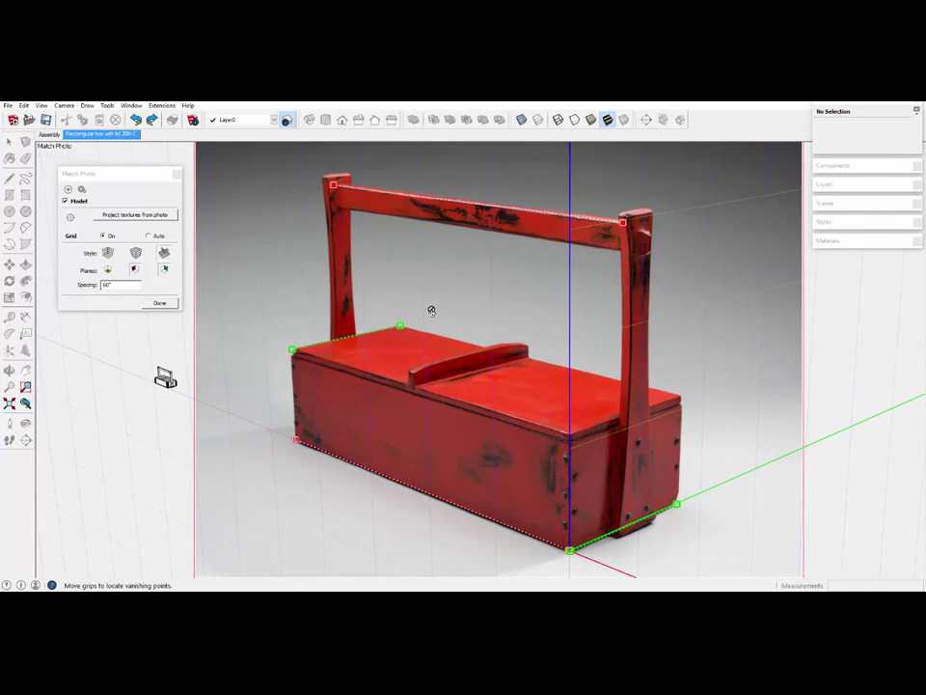
- Finish the photo match and draw the bottom edge from the front corner to the left corner
left_click(163, 305)
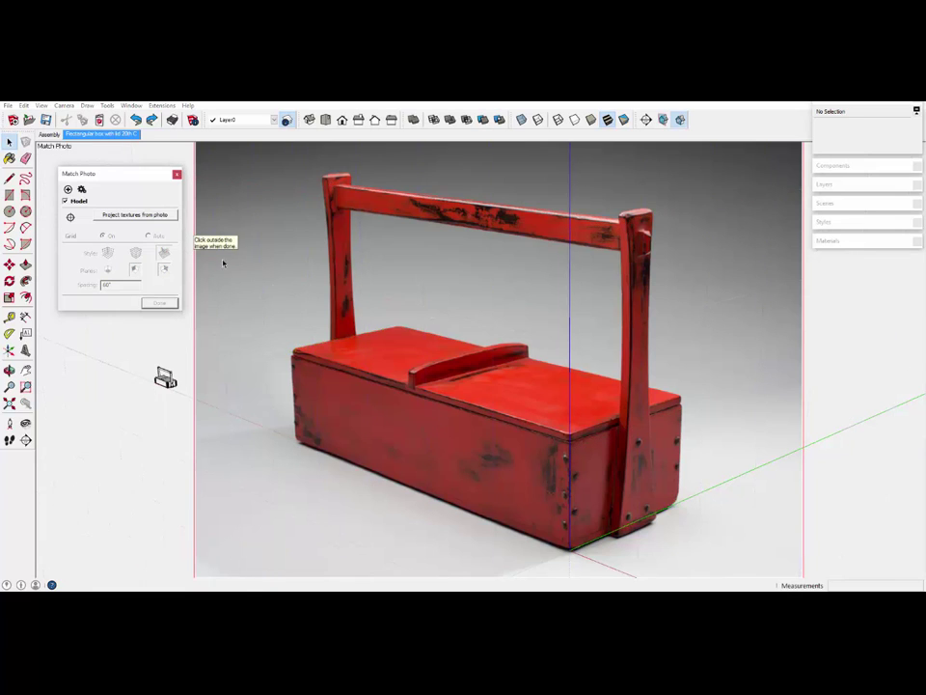
left_click(177, 175)
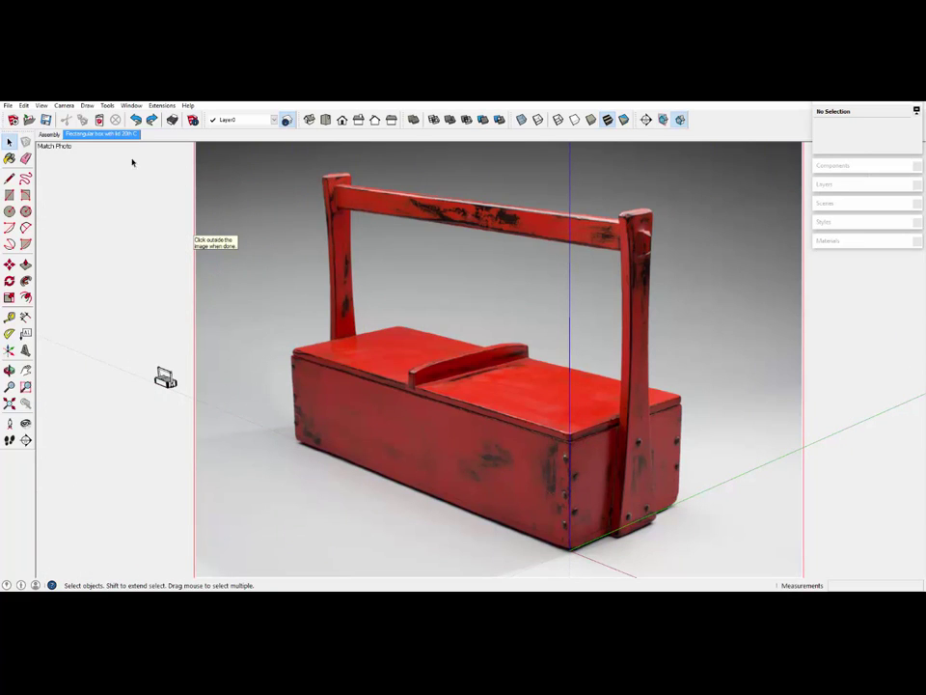
left_click(9, 178)
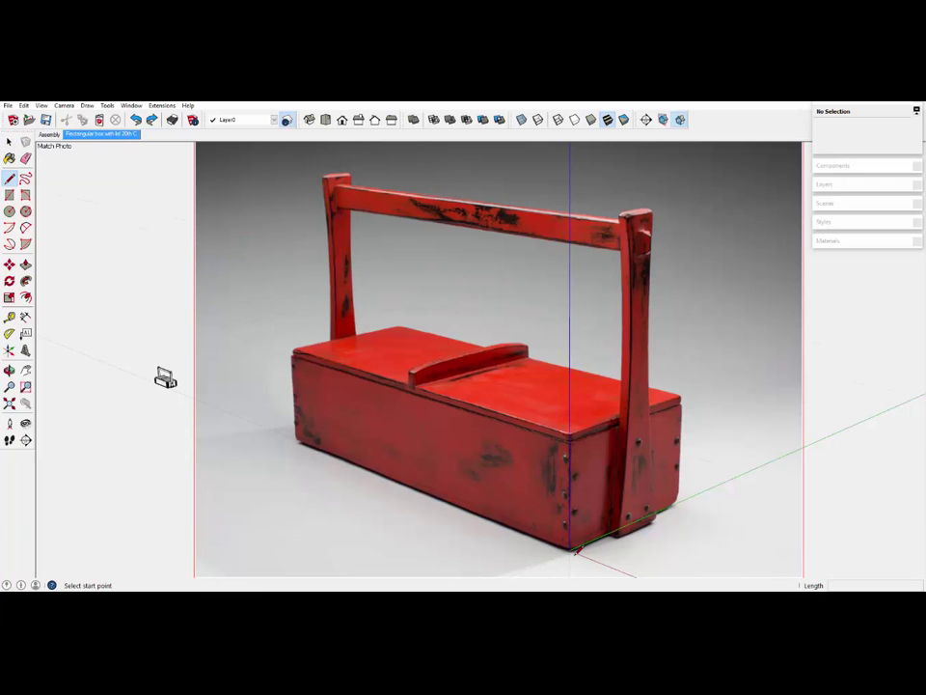
scroll(577, 548, "up", 10)
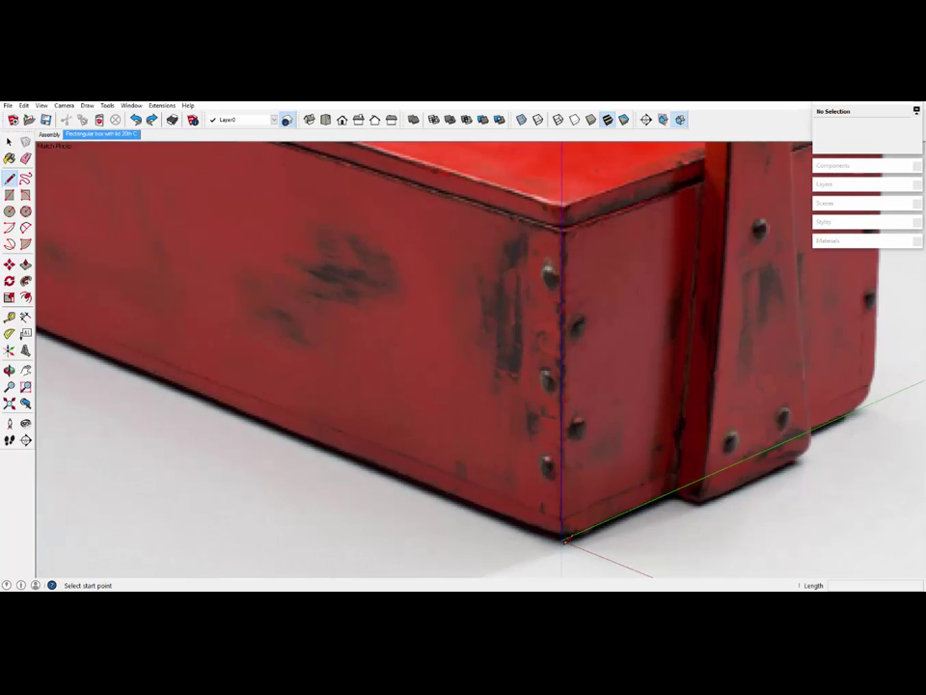
left_click(562, 539)
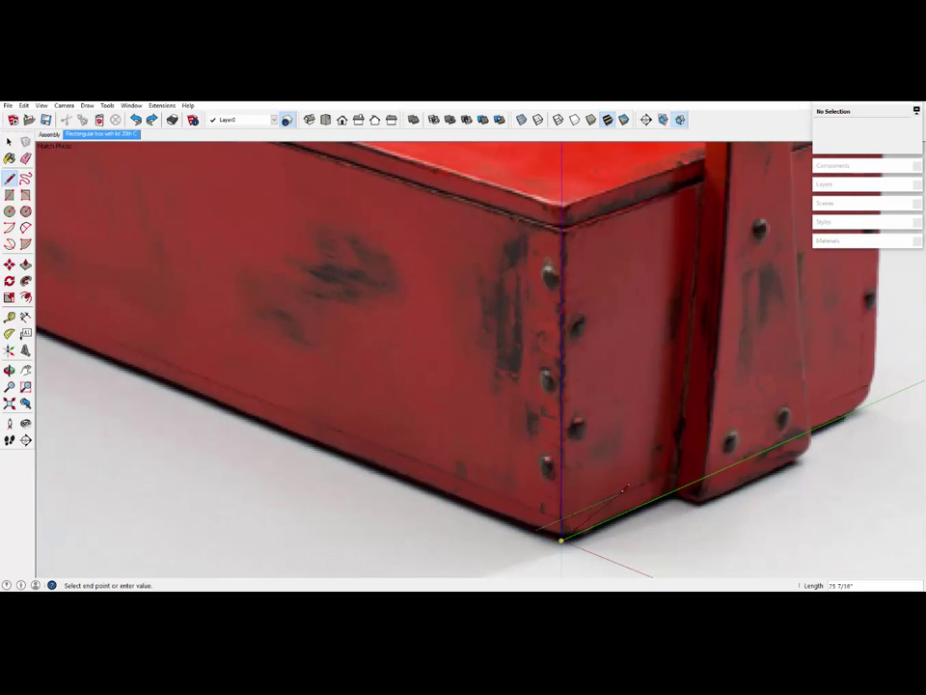
scroll(620, 494, "down", 2)
scroll(624, 487, "down", 2)
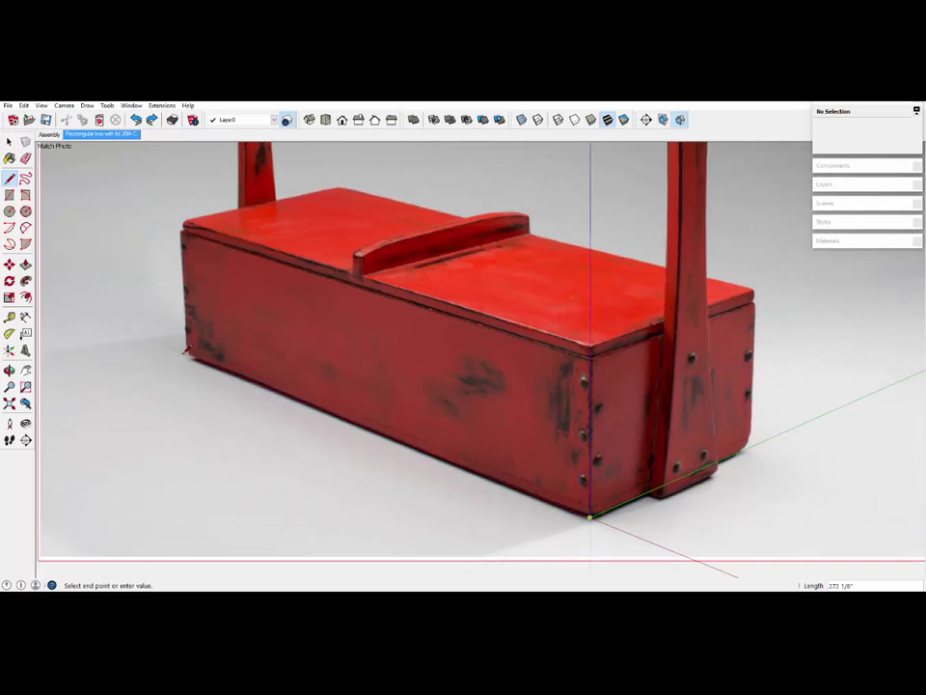
scroll(193, 352, "up", 5)
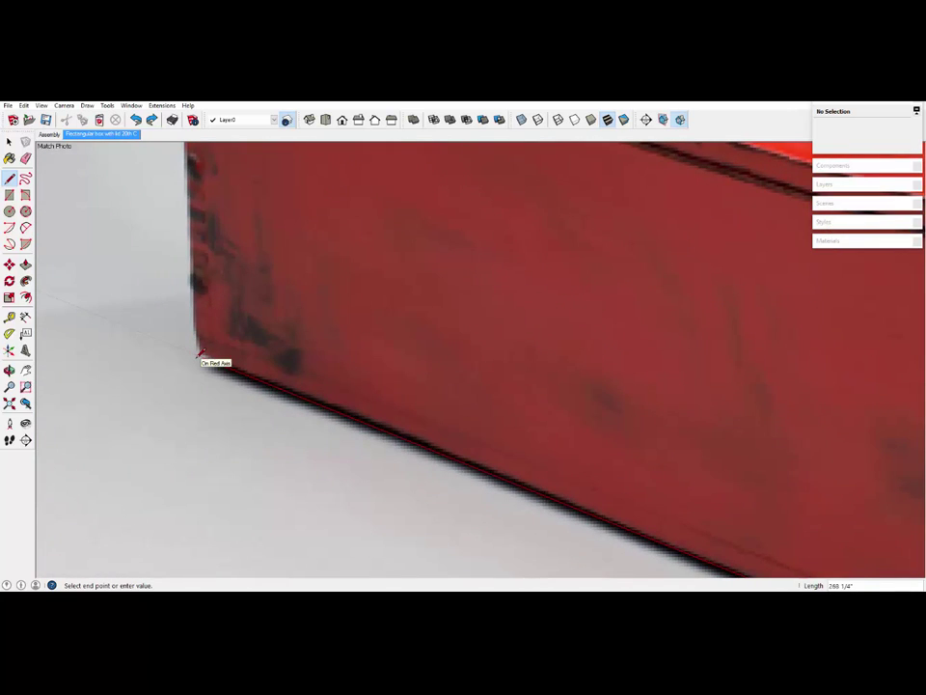
left_click(198, 352)
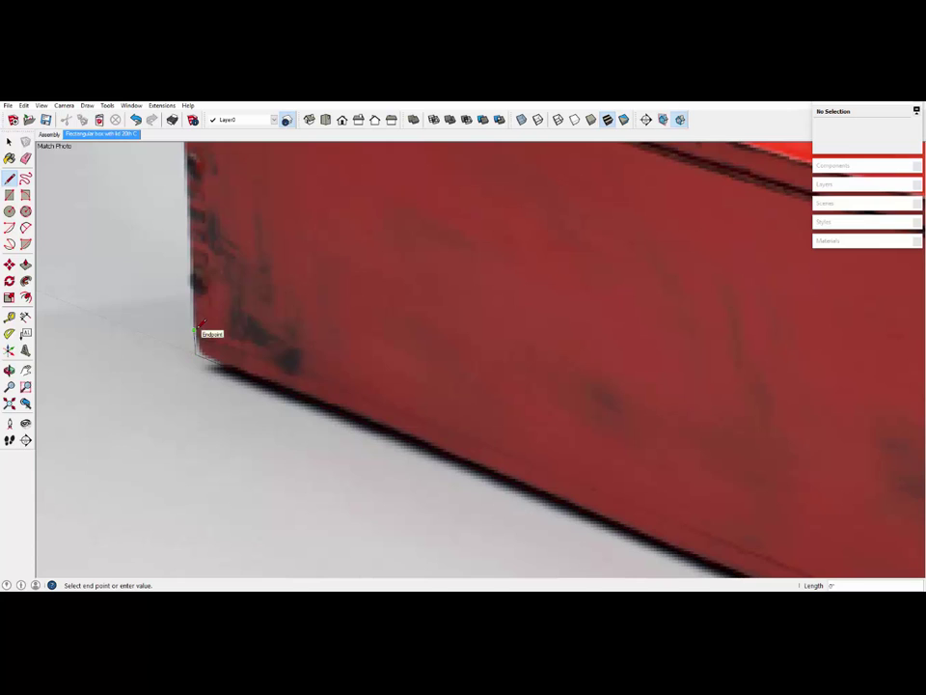
- Close the outline back to the front corner to form the bottom face
scroll(199, 333, "down", 4)
left_click(198, 333)
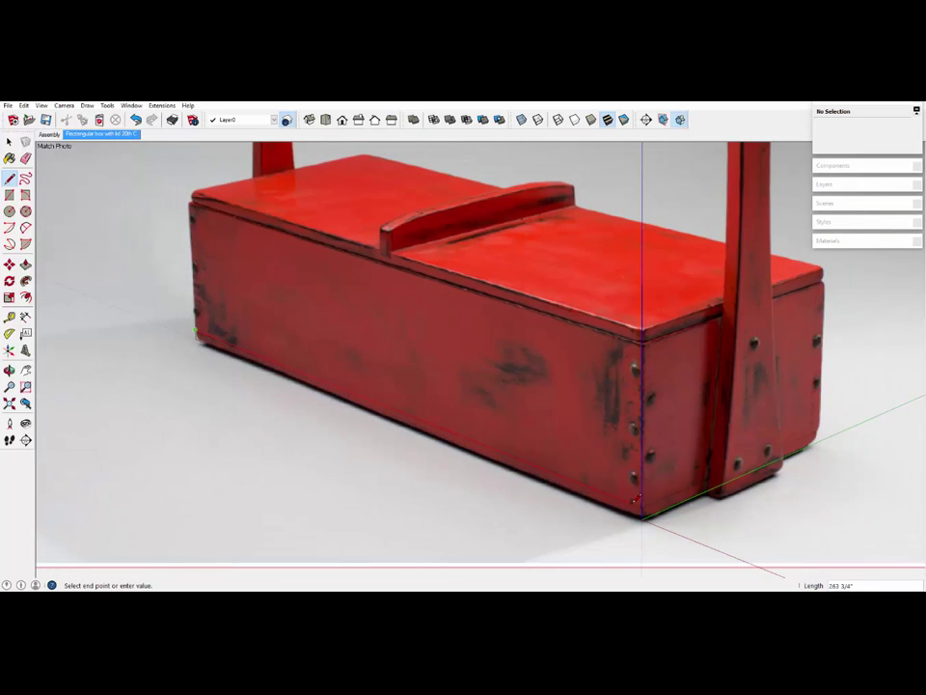
left_click(641, 509)
left_click(642, 509)
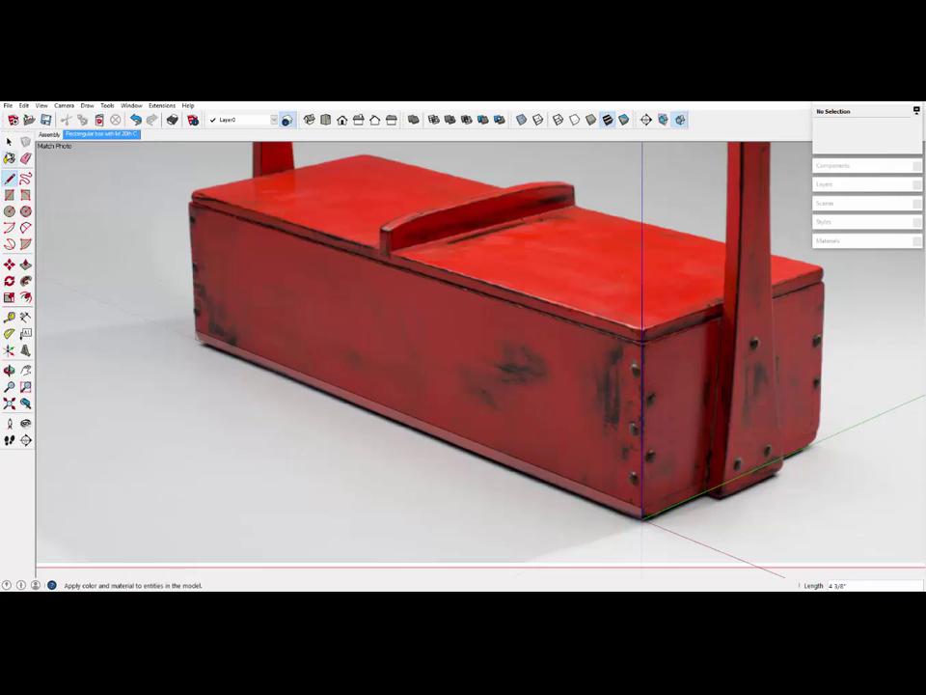
- Make the bottom face and its edges into a group
left_click(9, 141)
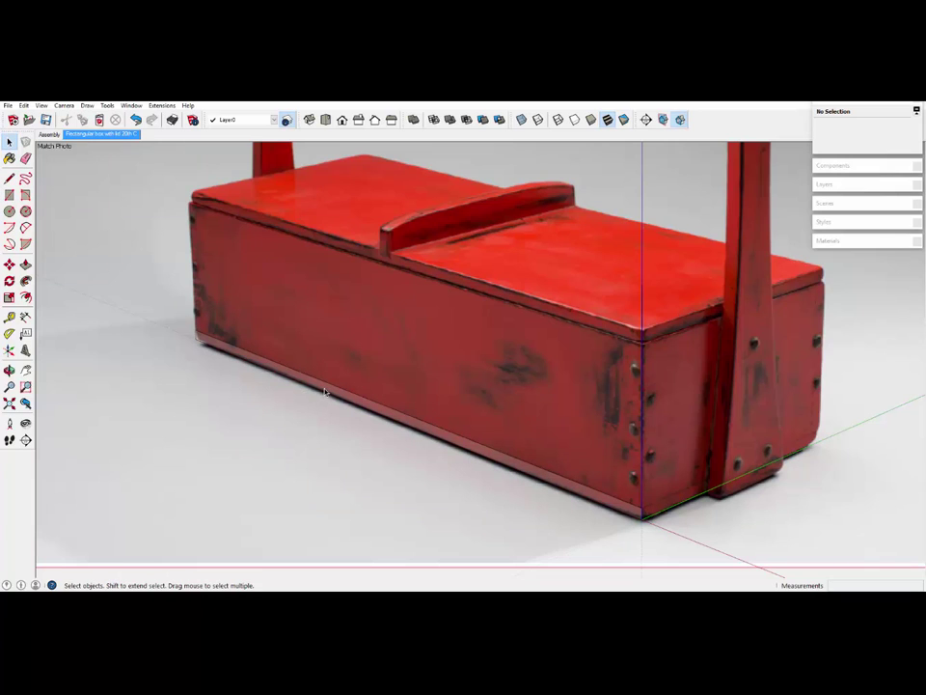
double_click(325, 392)
right_click(326, 389)
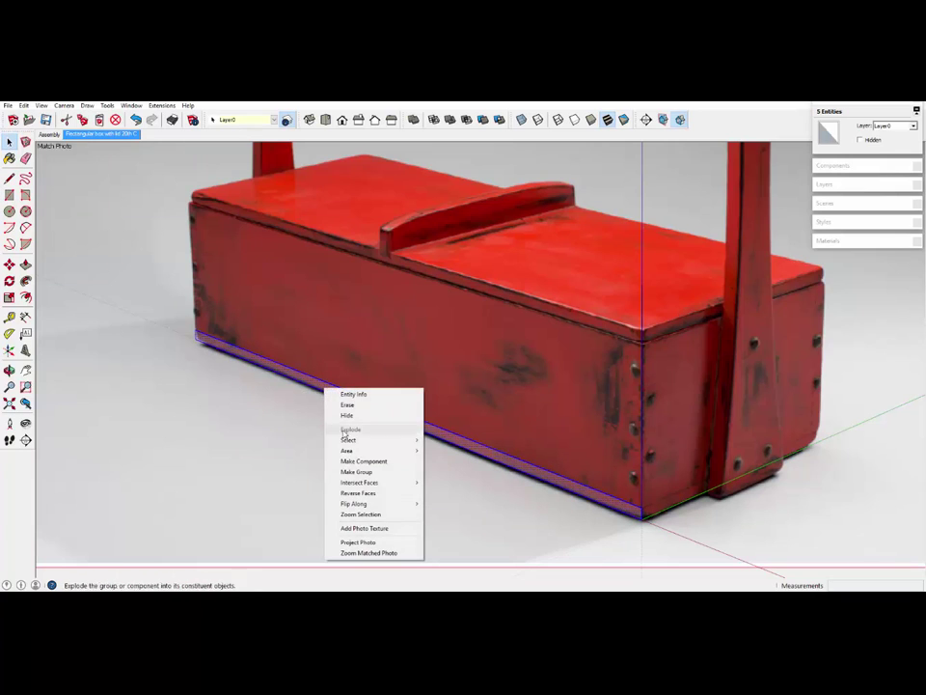
left_click(356, 472)
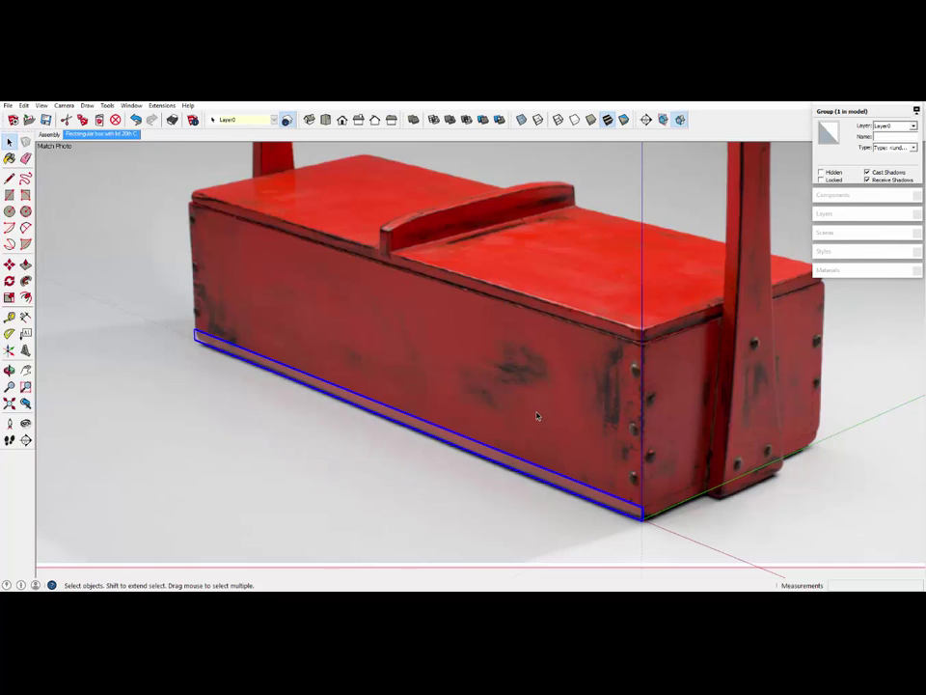
scroll(536, 414, "up", 1)
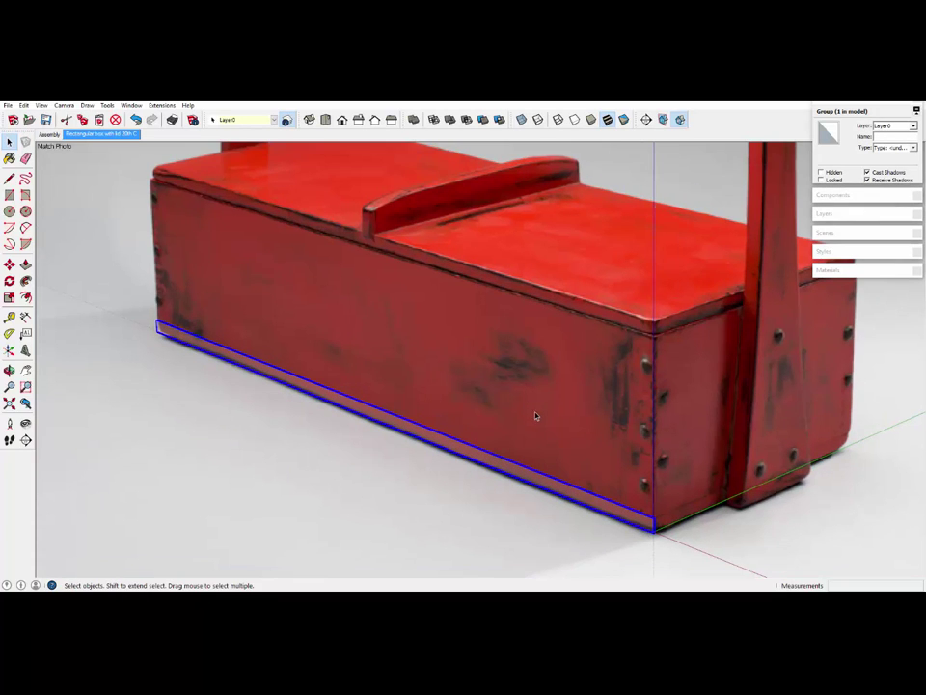
left_click(8, 178)
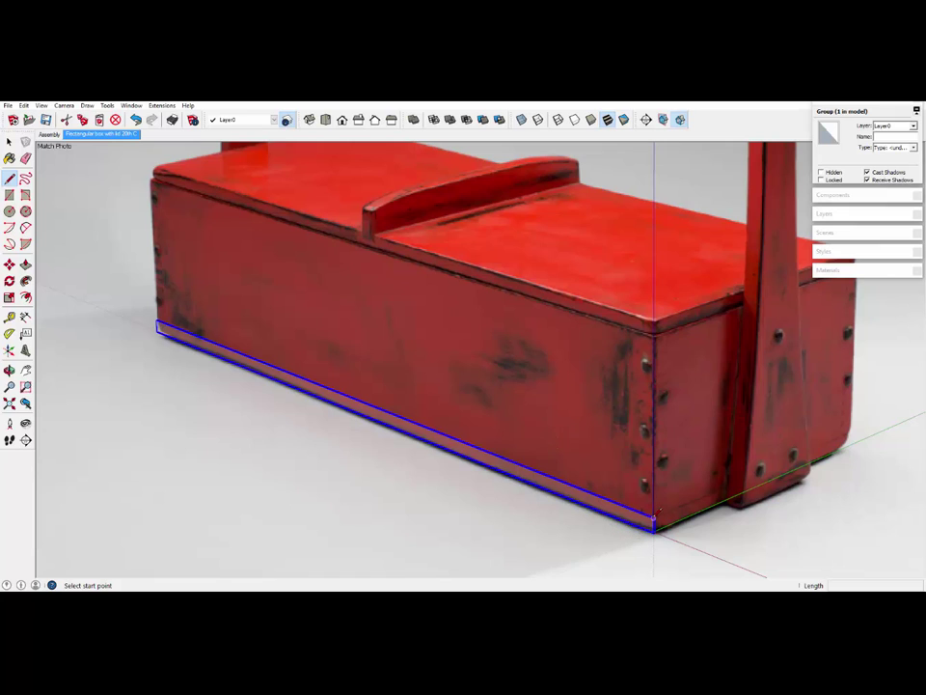
- Trace the box's long front side as a closed face and select it with its edges
left_click(653, 520)
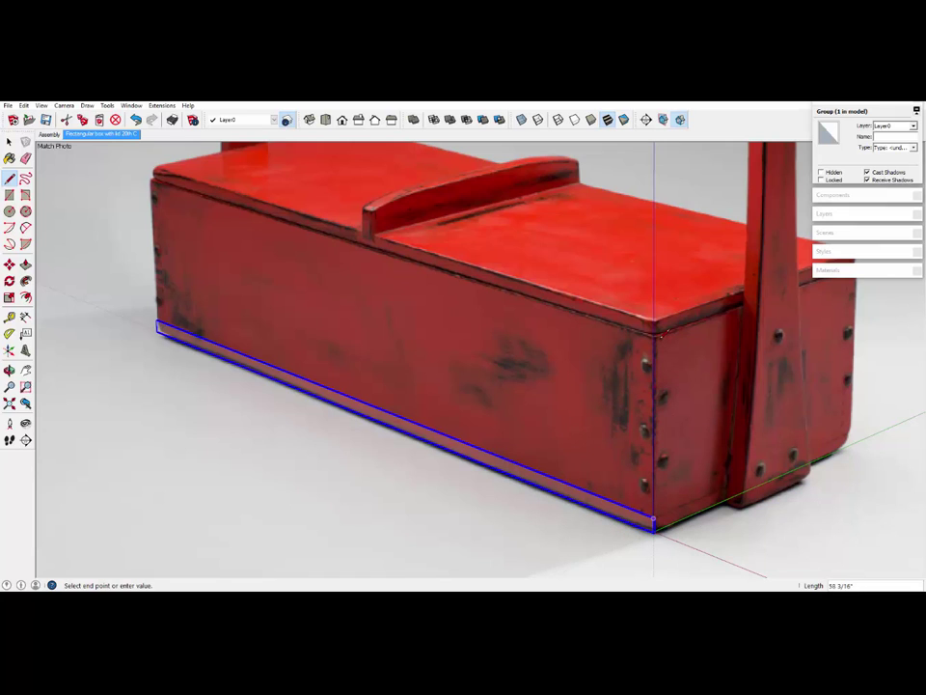
scroll(655, 332, "up", 6)
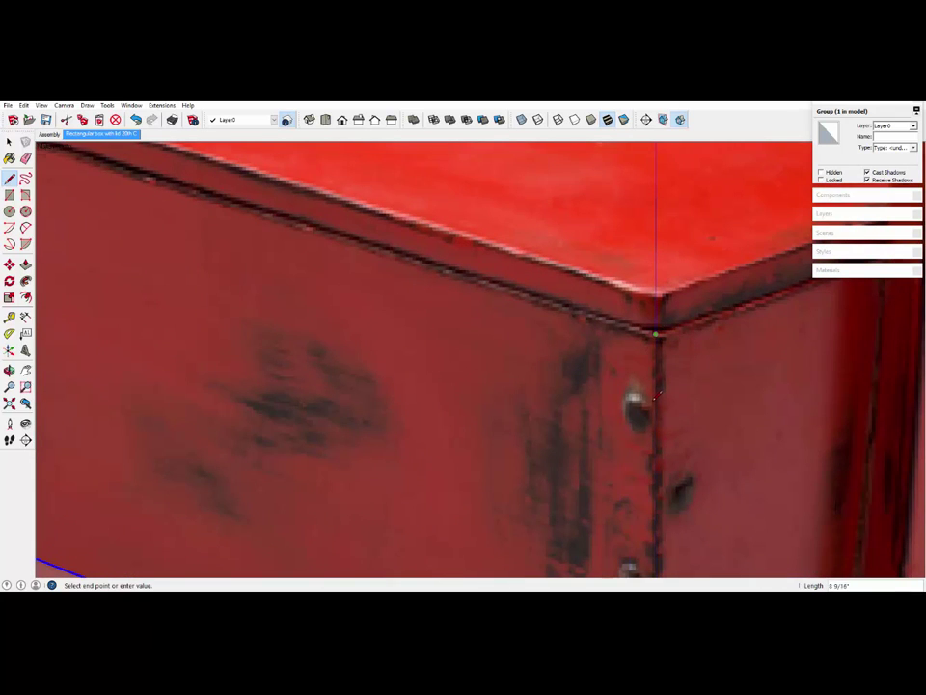
scroll(655, 332, "down", 8)
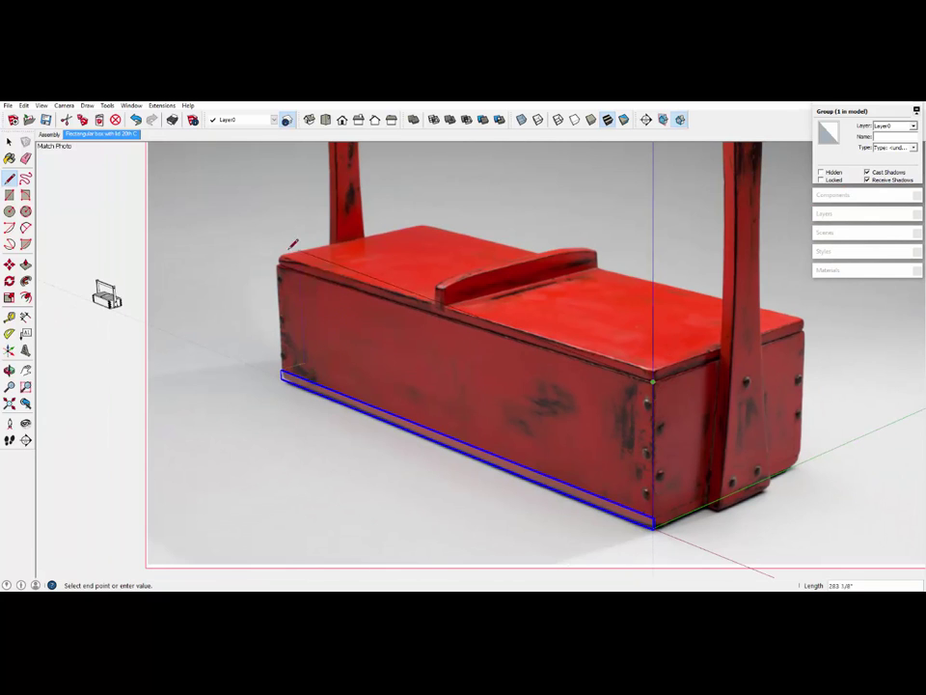
scroll(281, 252, "up", 5)
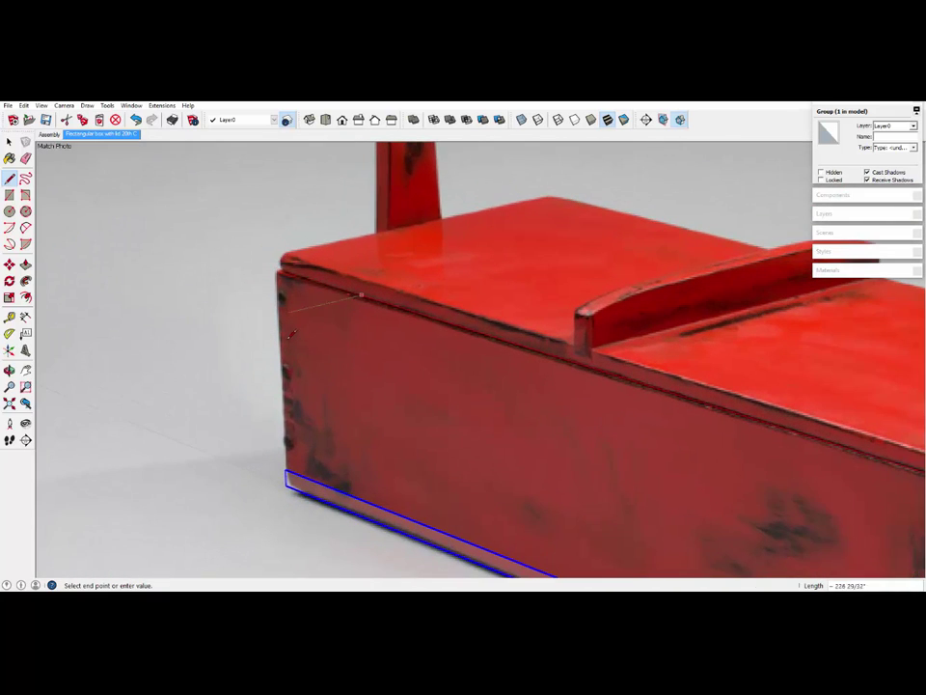
left_click(286, 470)
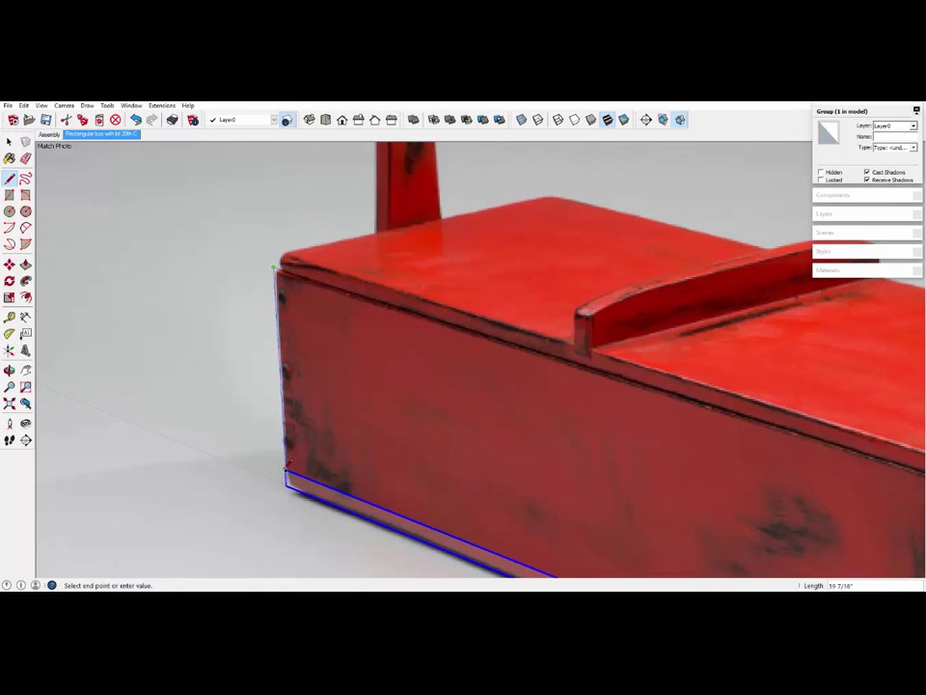
scroll(288, 320, "down", 5)
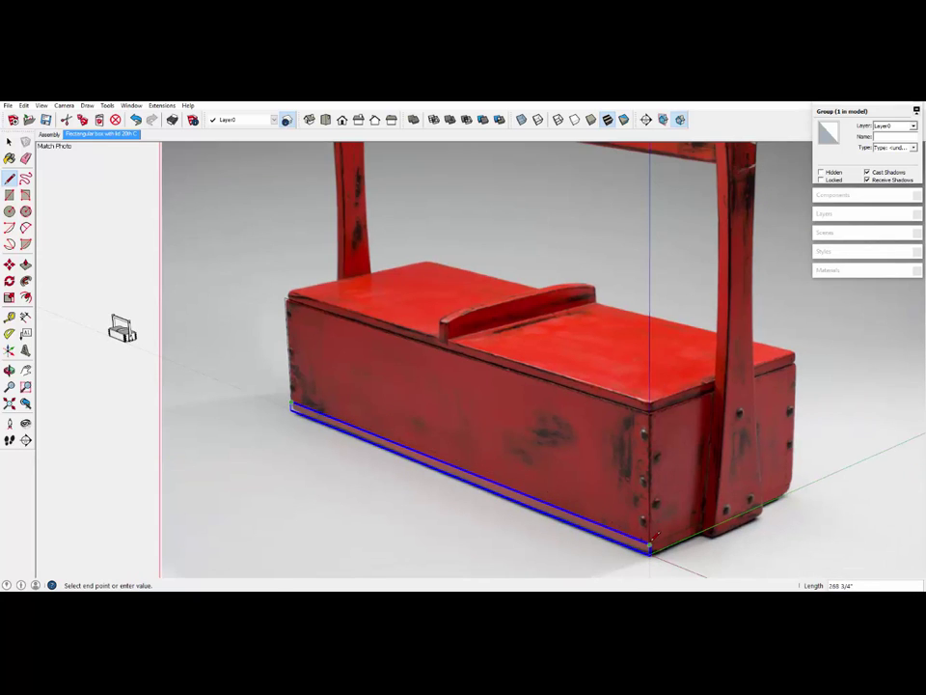
left_click(650, 550)
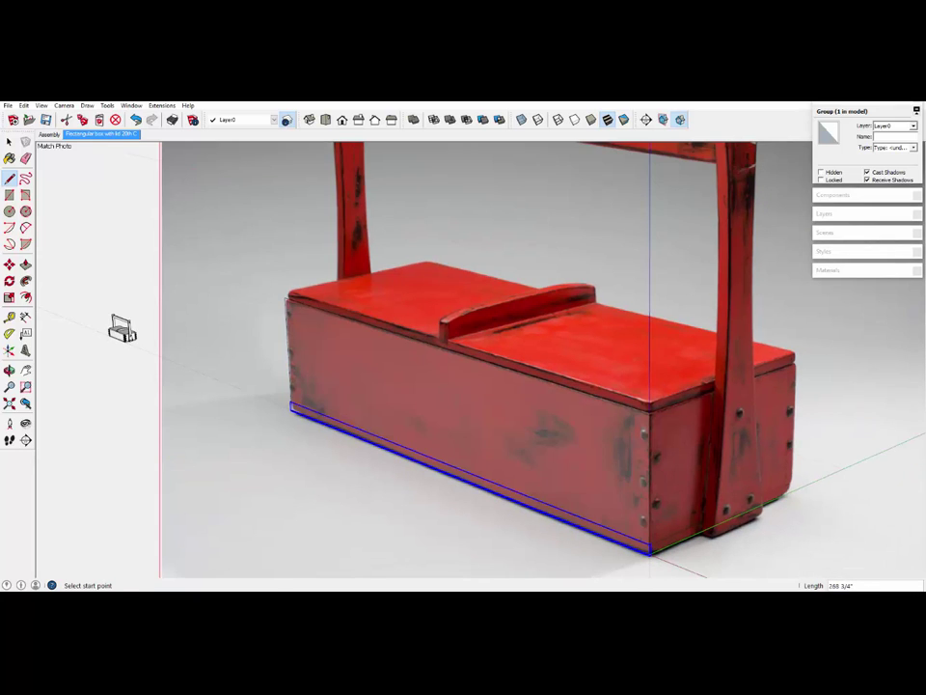
left_click(8, 142)
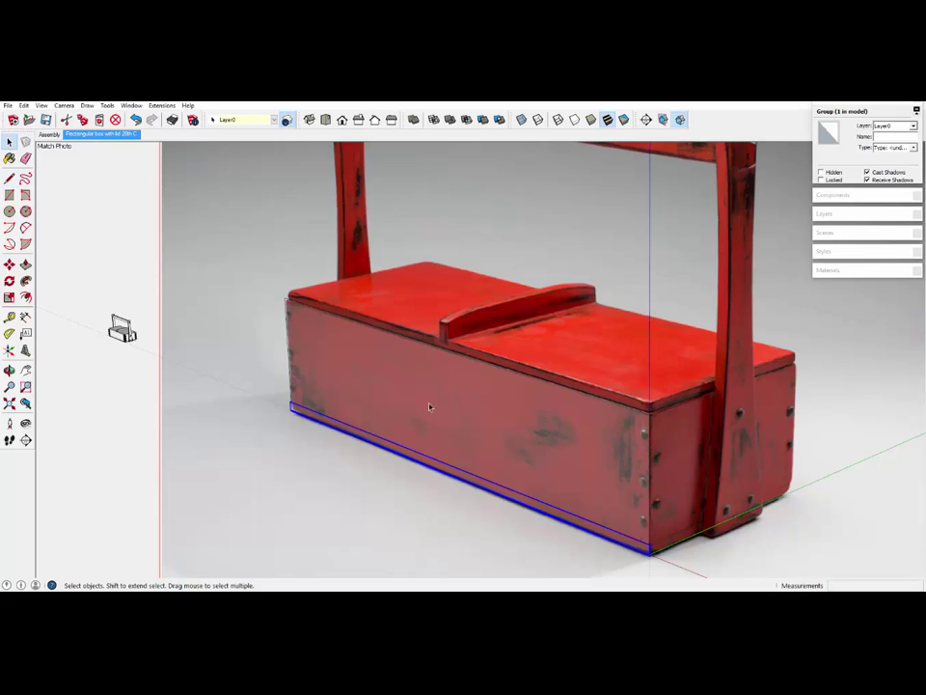
double_click(482, 423)
right_click(483, 421)
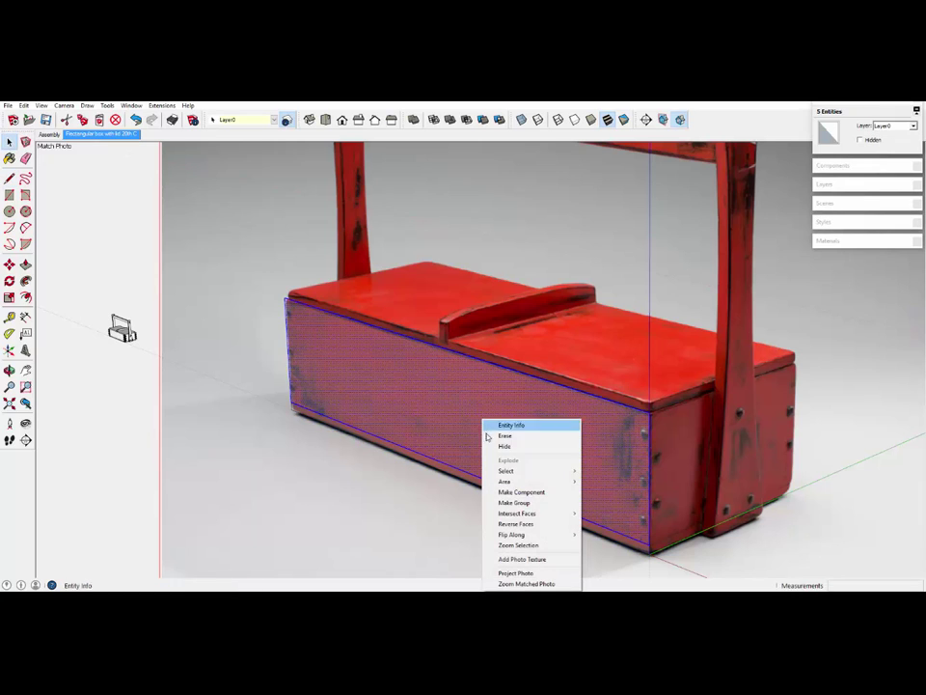
- Make the traced front face into a group
left_click(504, 503)
key("l")
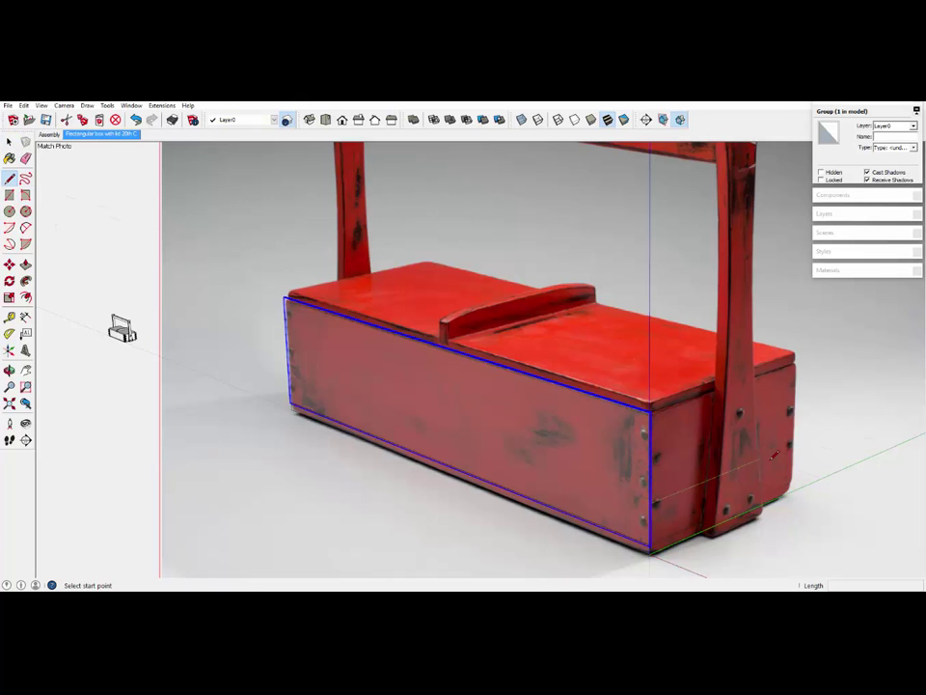
scroll(579, 405, "up", 3)
scroll(497, 355, "down", 1)
scroll(497, 356, "down", 1)
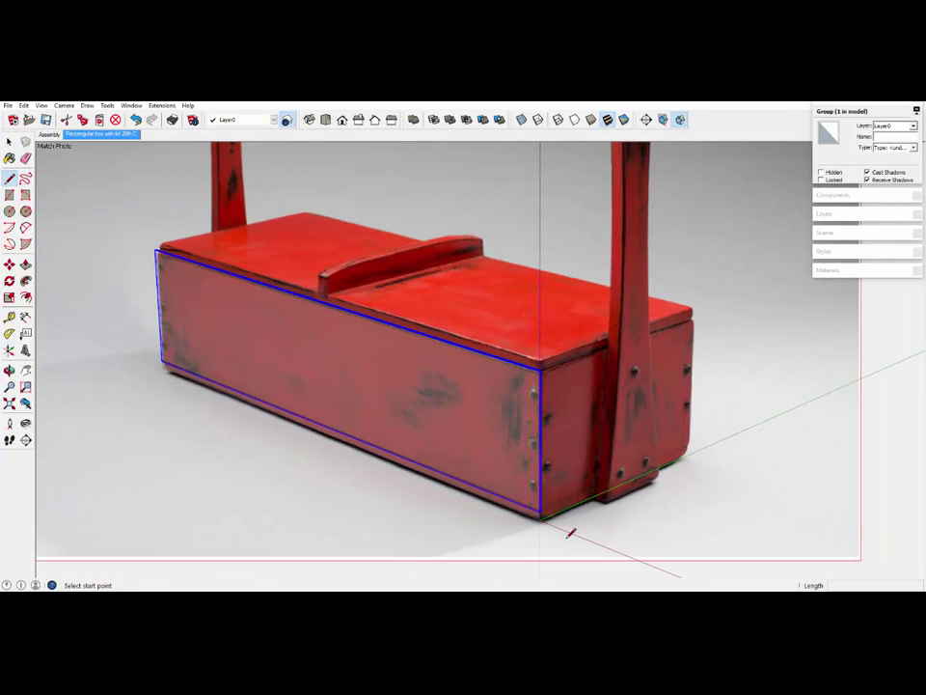
scroll(561, 499, "up", 2)
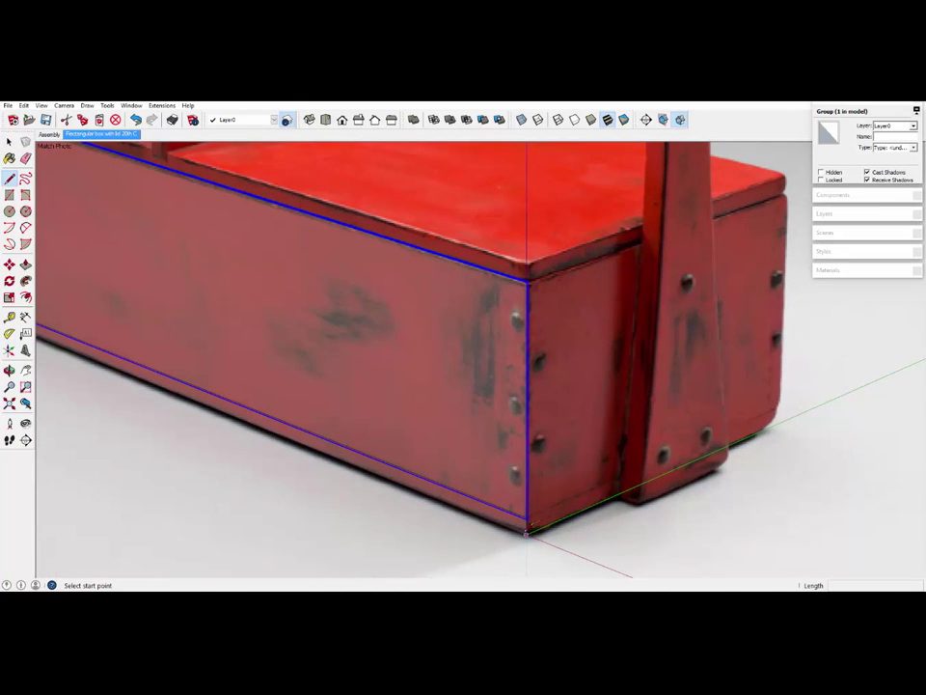
- Trace the thin bottom strip along the green axis and make it a group
left_click(526, 521)
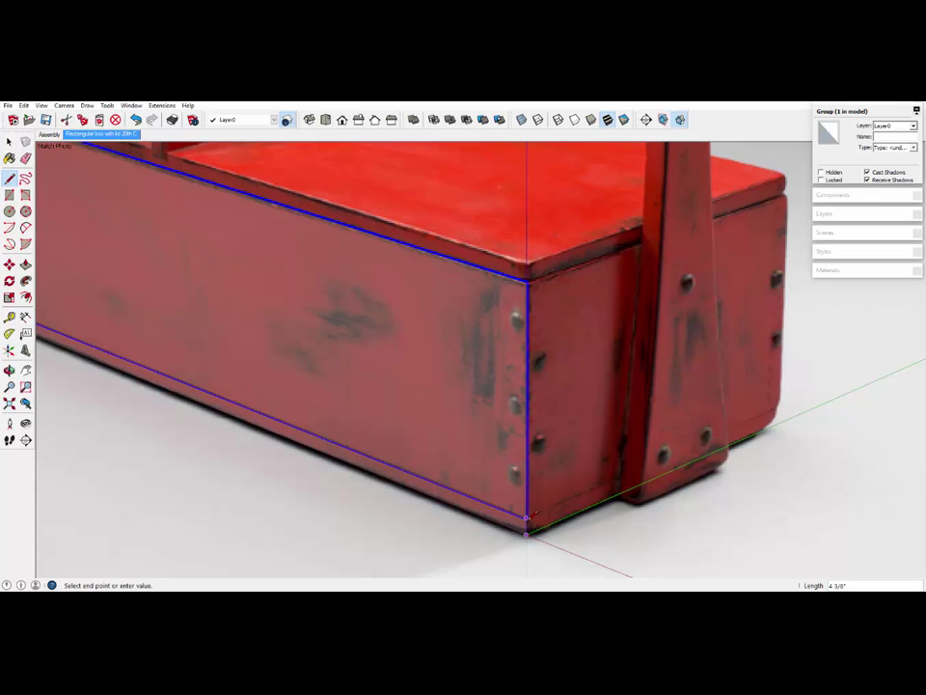
left_click(780, 407)
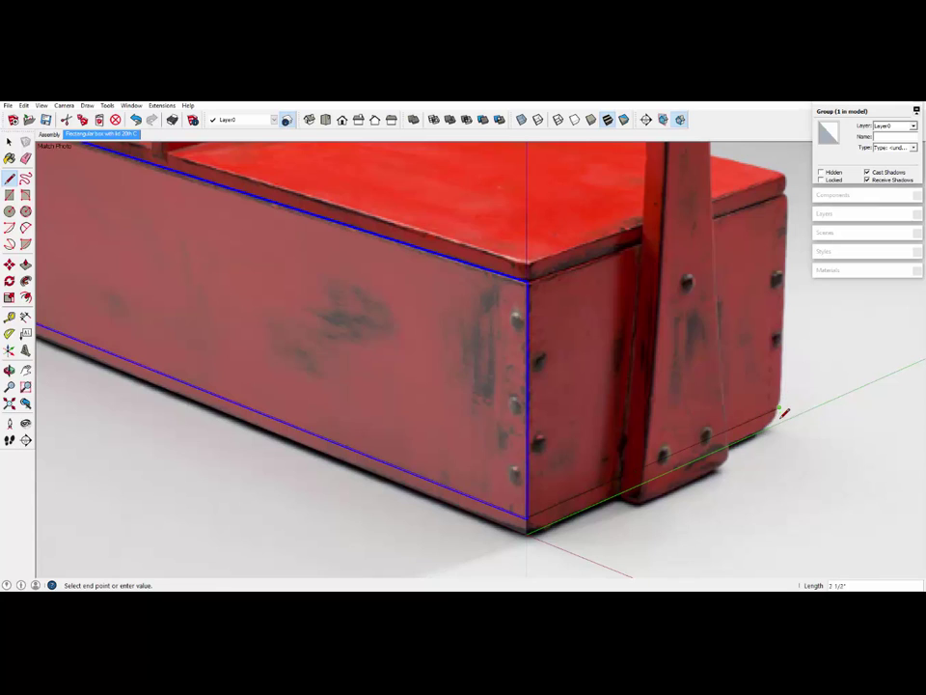
left_click(526, 531)
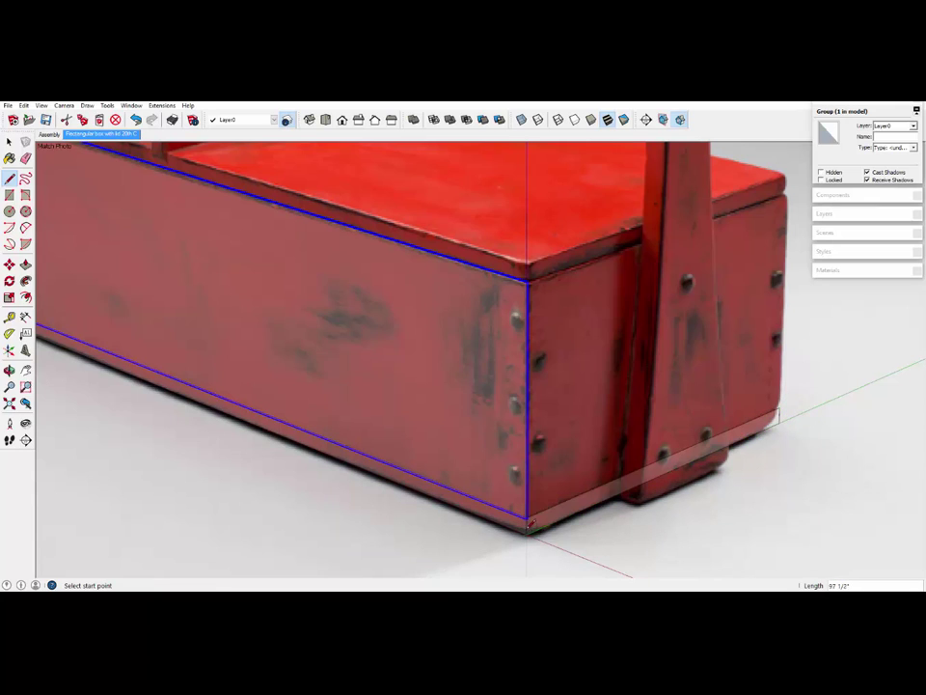
key("space")
double_click(583, 505)
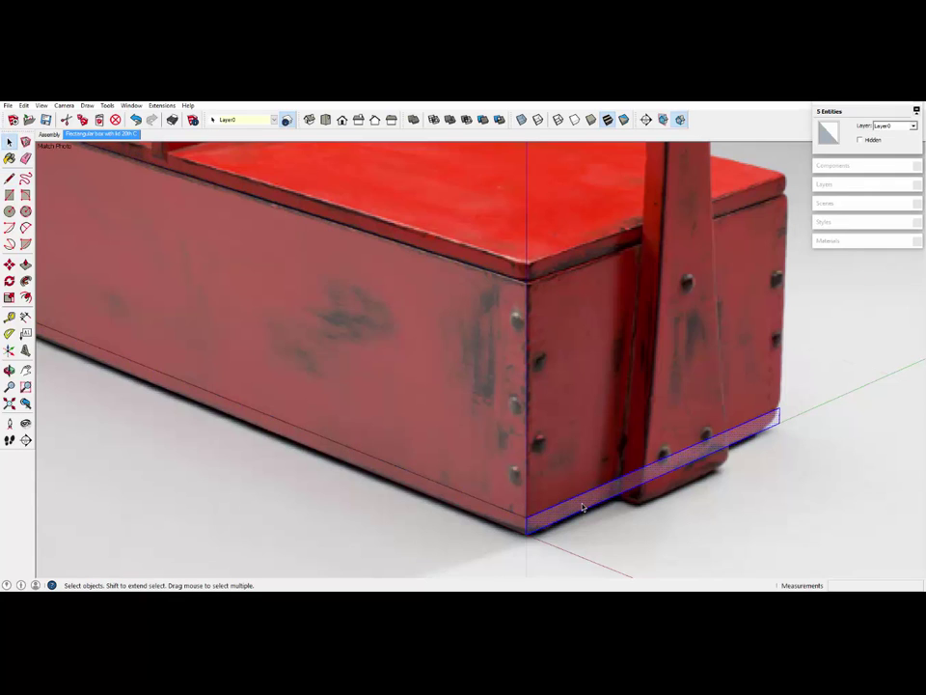
right_click(583, 502)
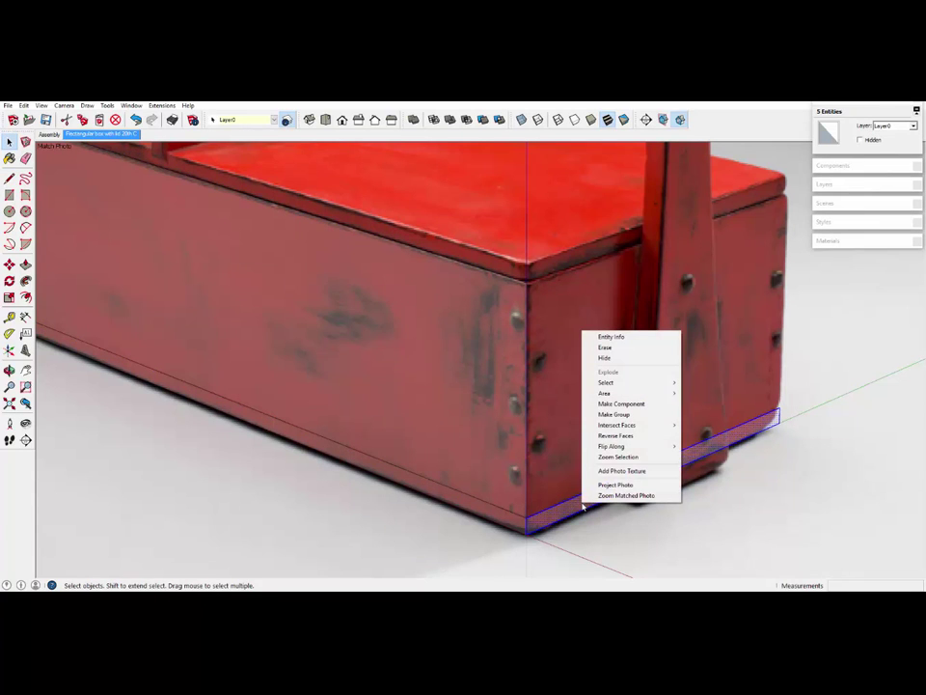
left_click(620, 416)
scroll(530, 509, "down", 5)
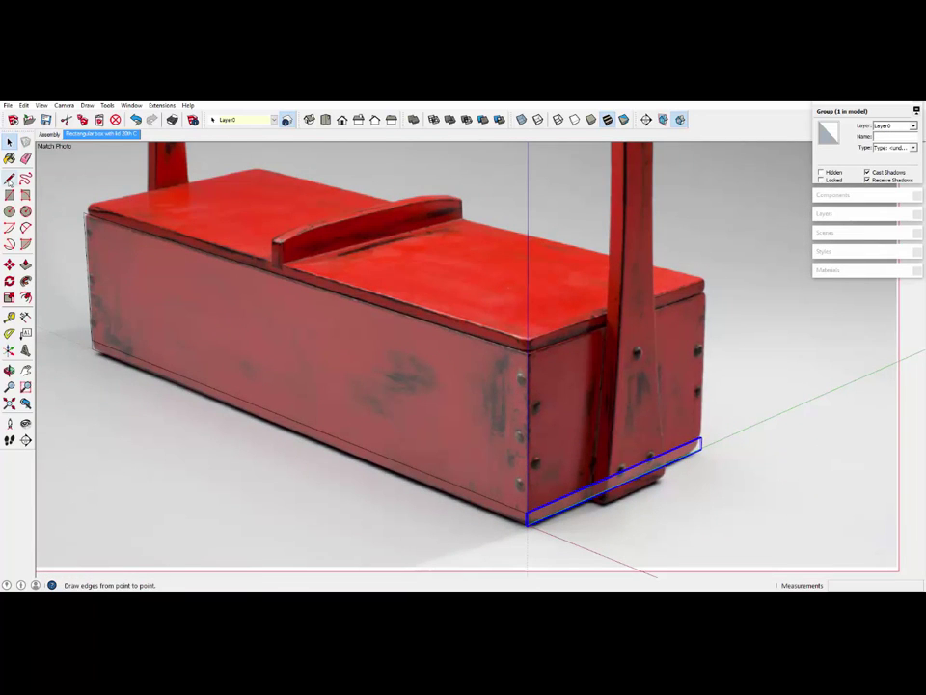
- Outline the near end face from its bottom corner to top corner and group it
left_click(9, 178)
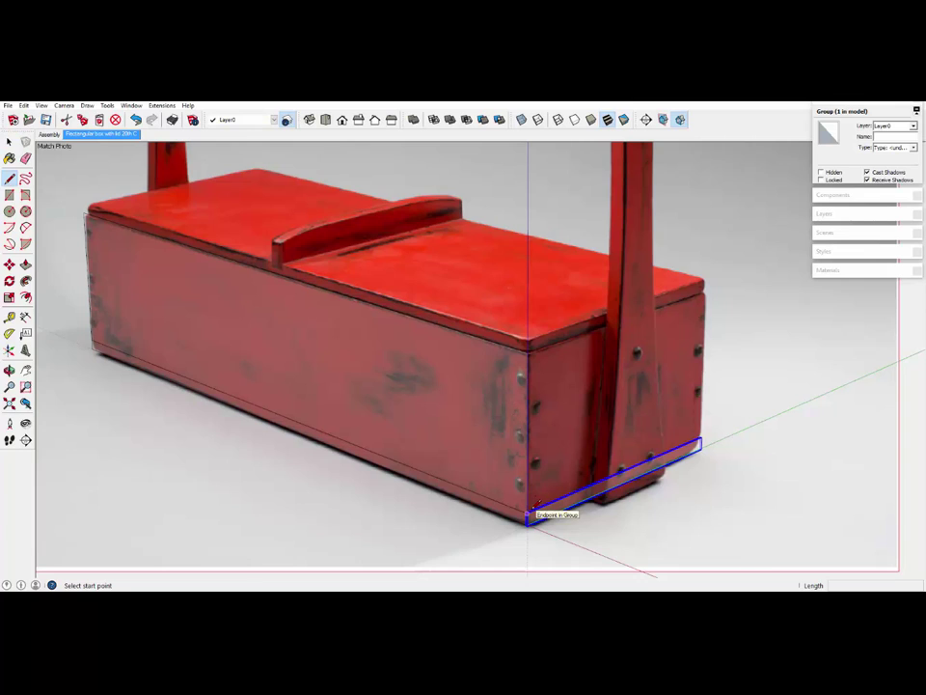
left_click(528, 520)
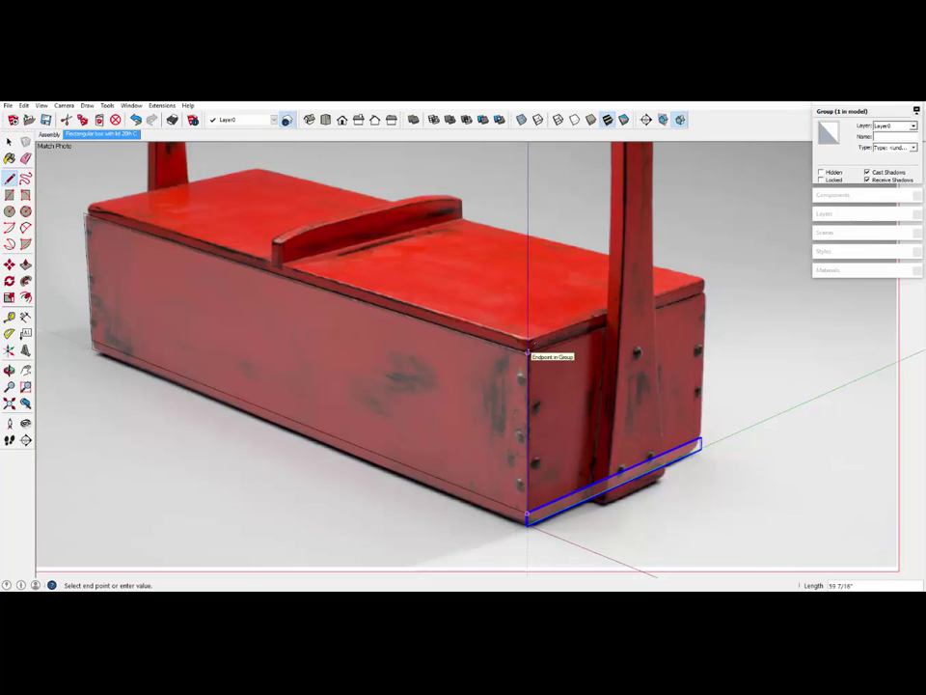
left_click(529, 352)
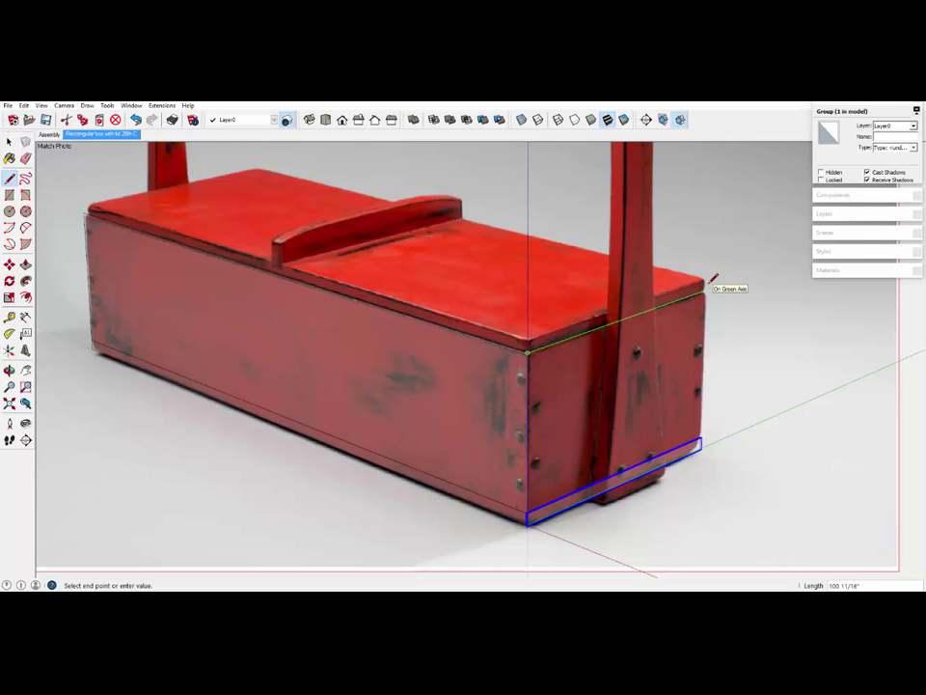
key("shift")
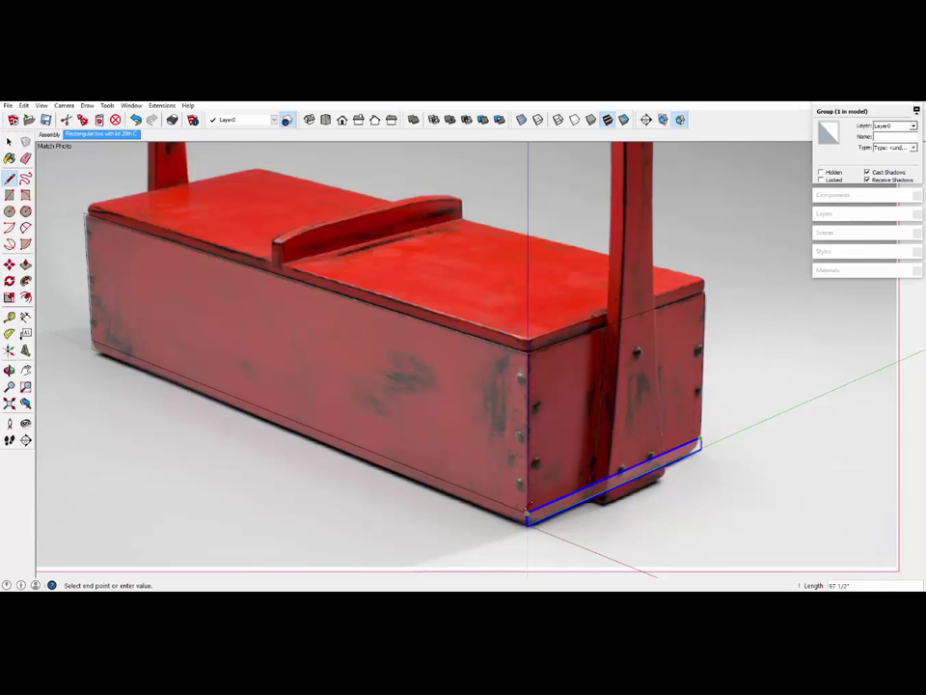
left_click(527, 518)
left_click(9, 141)
left_click(593, 410)
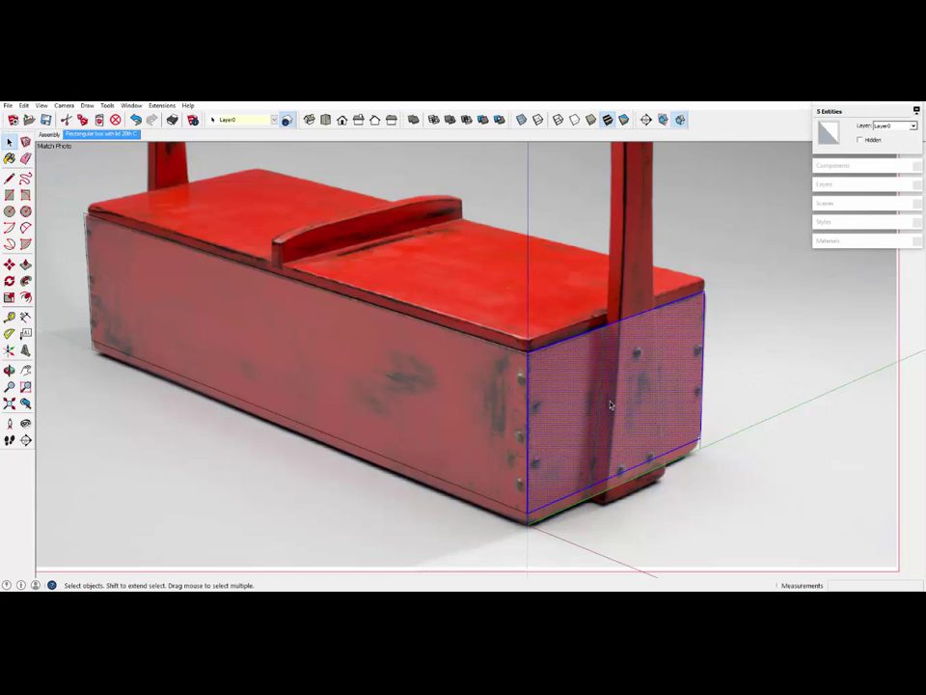
right_click(611, 402)
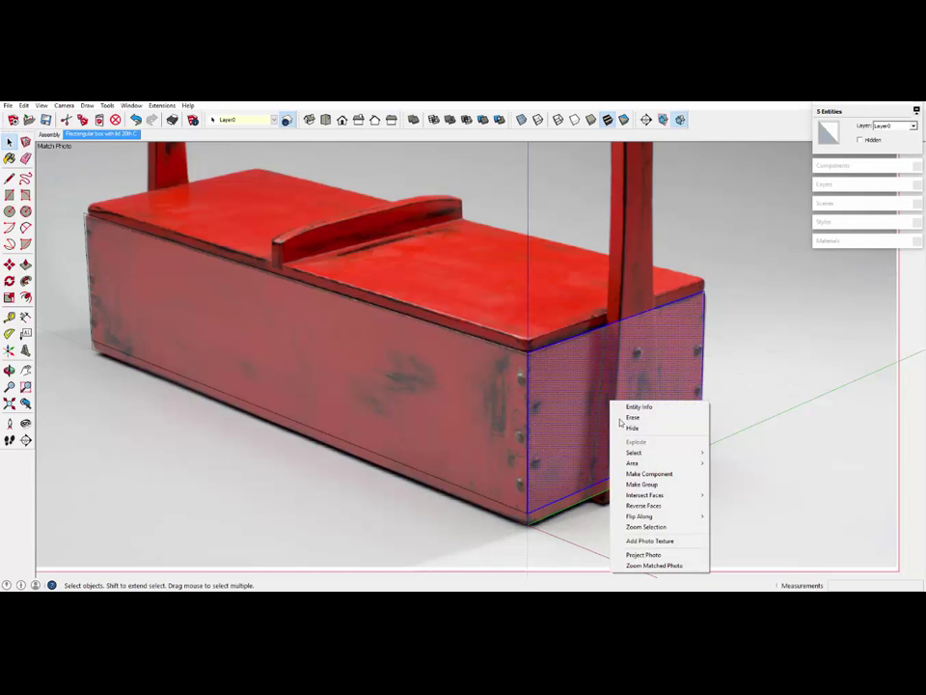
left_click(641, 483)
scroll(651, 377, "up", 4)
- Draw the lid edge from front to back corner and group the resulting thin strip
scroll(548, 311, "up", 1)
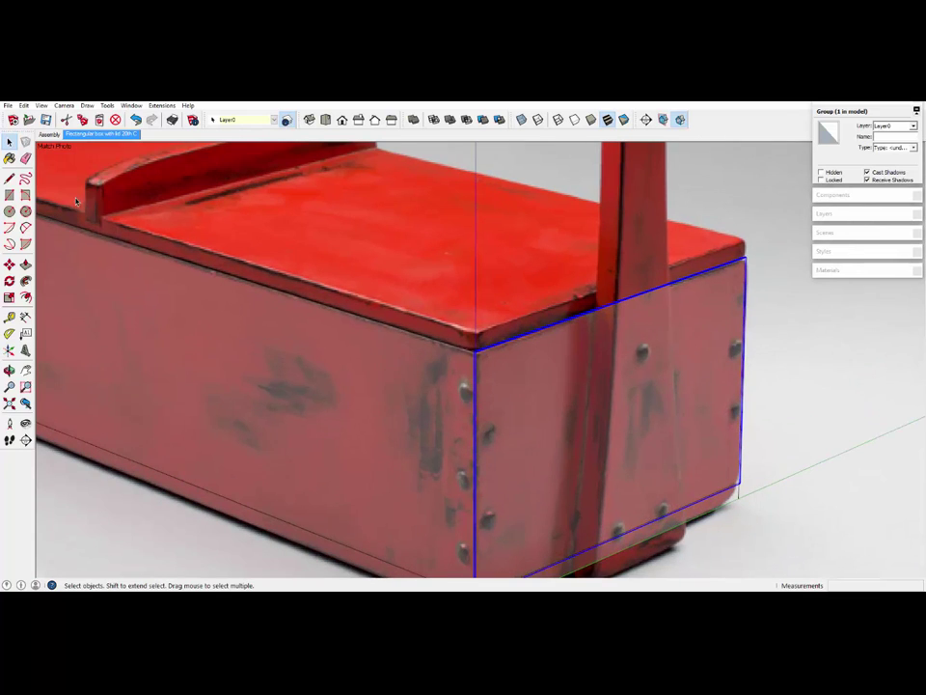
left_click(9, 178)
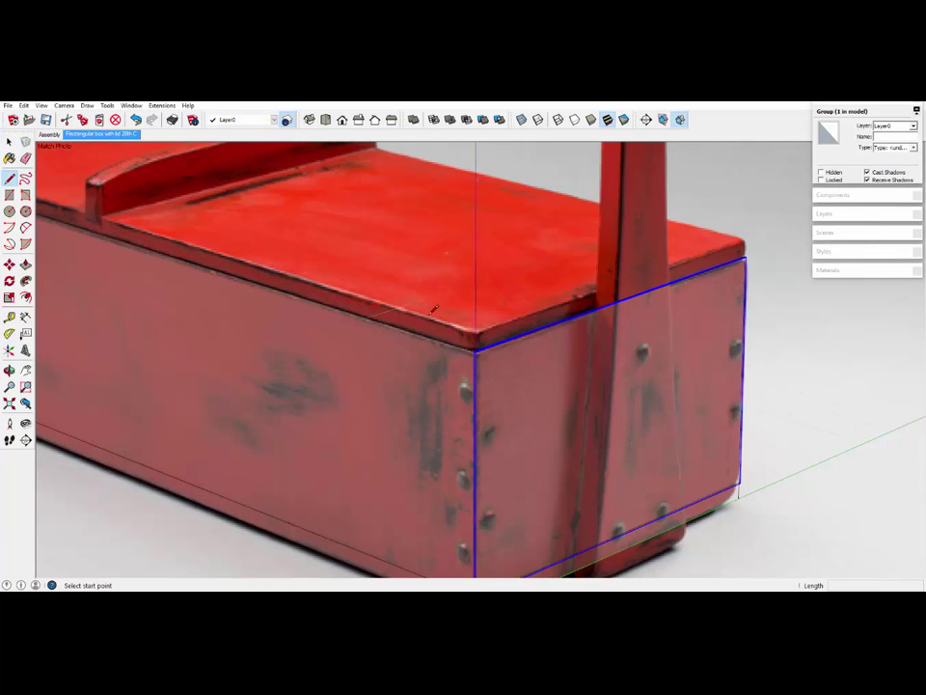
left_click(476, 350)
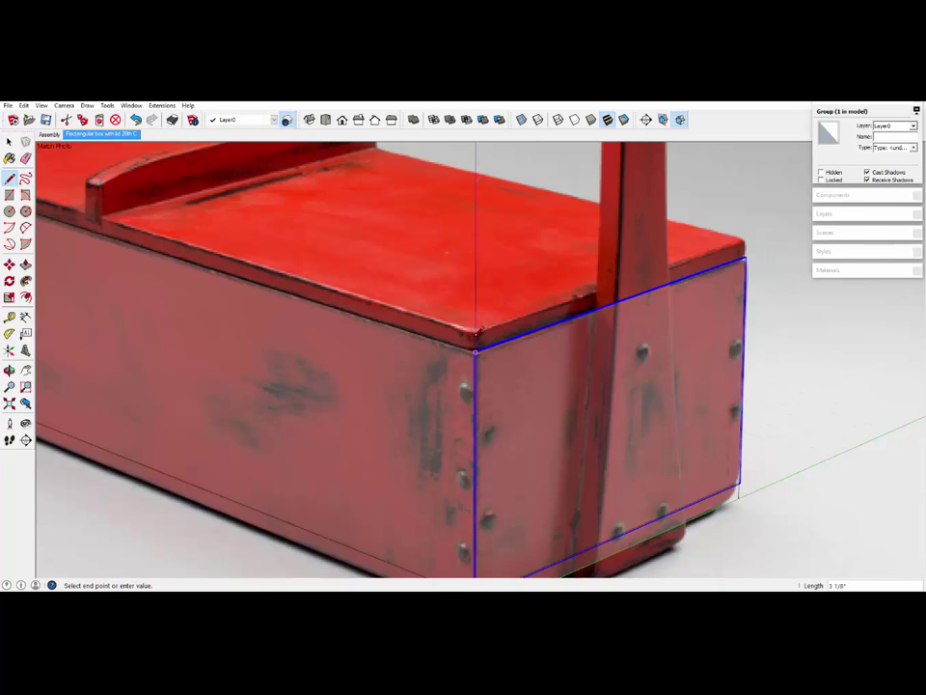
left_click(748, 253)
key("Escape")
key("space")
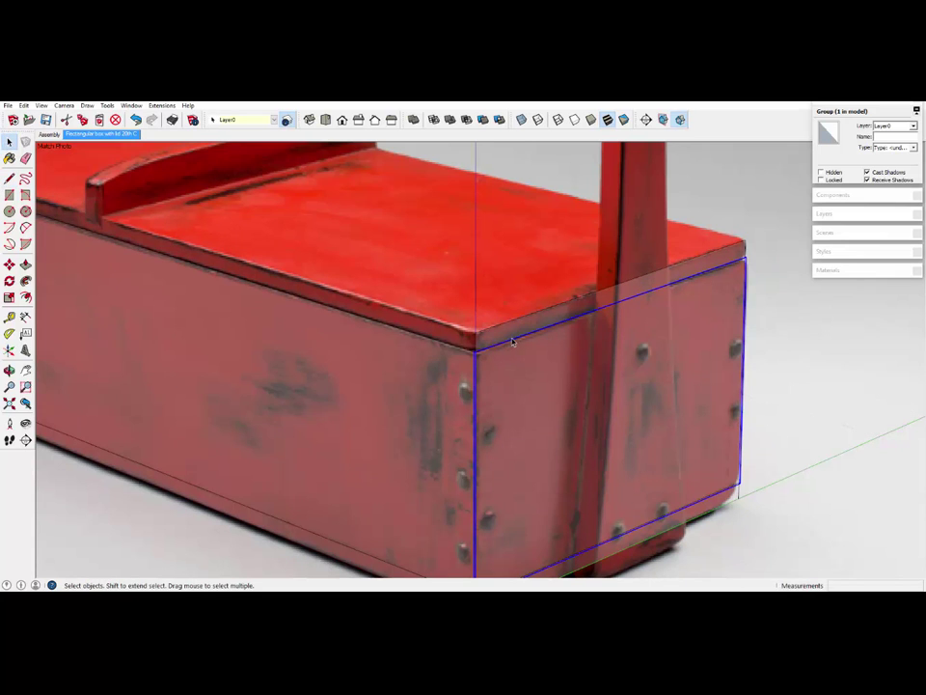
double_click(514, 335)
right_click(514, 336)
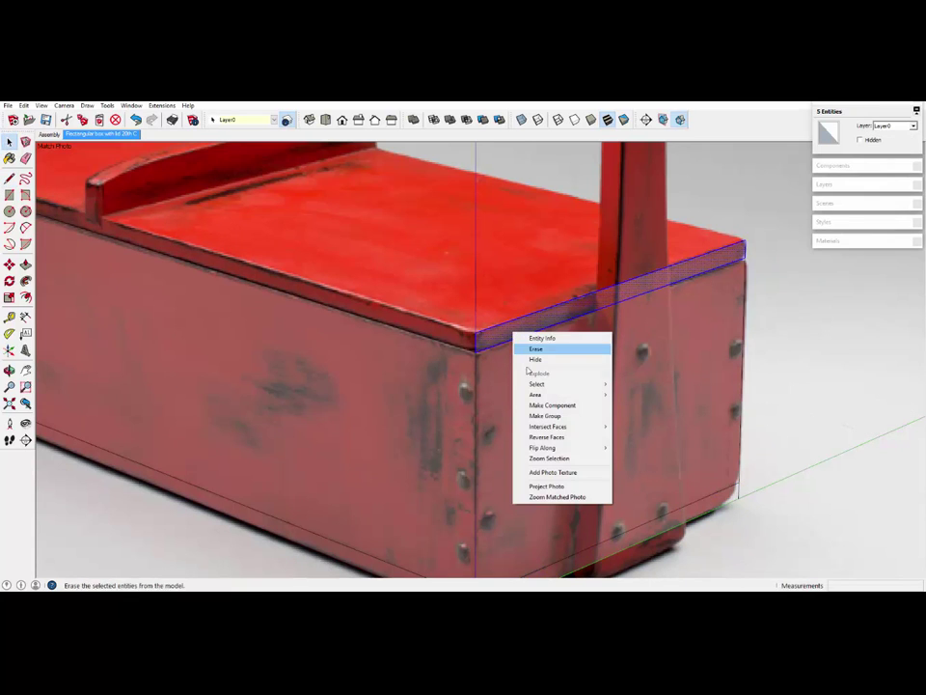
left_click(557, 415)
scroll(562, 330, "down", 4)
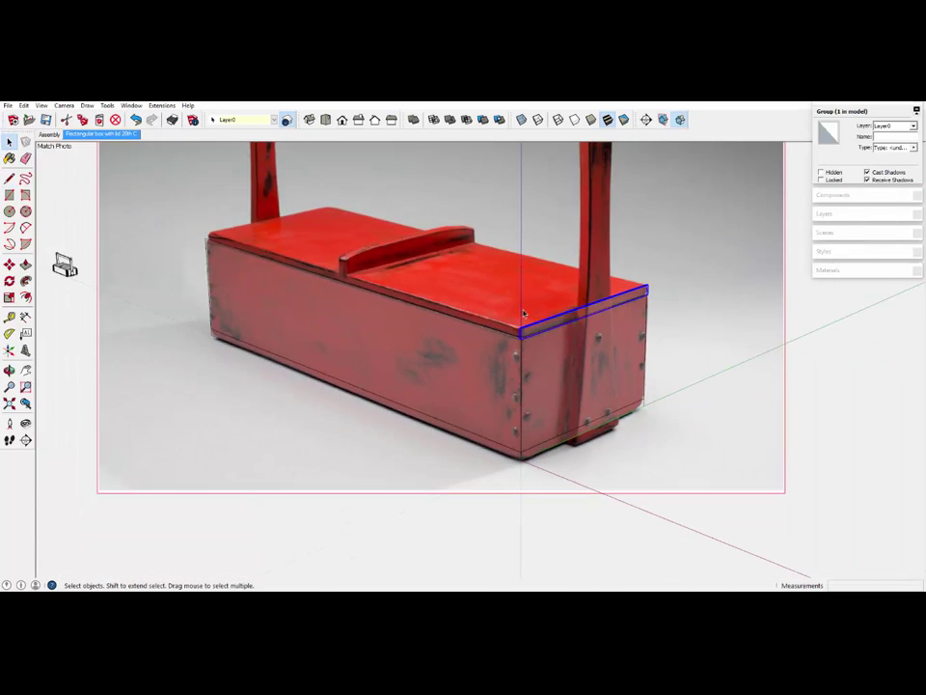
- Inside the lid group, push the strip face back 268 3/4" along the box, then close the group
left_click(25, 264)
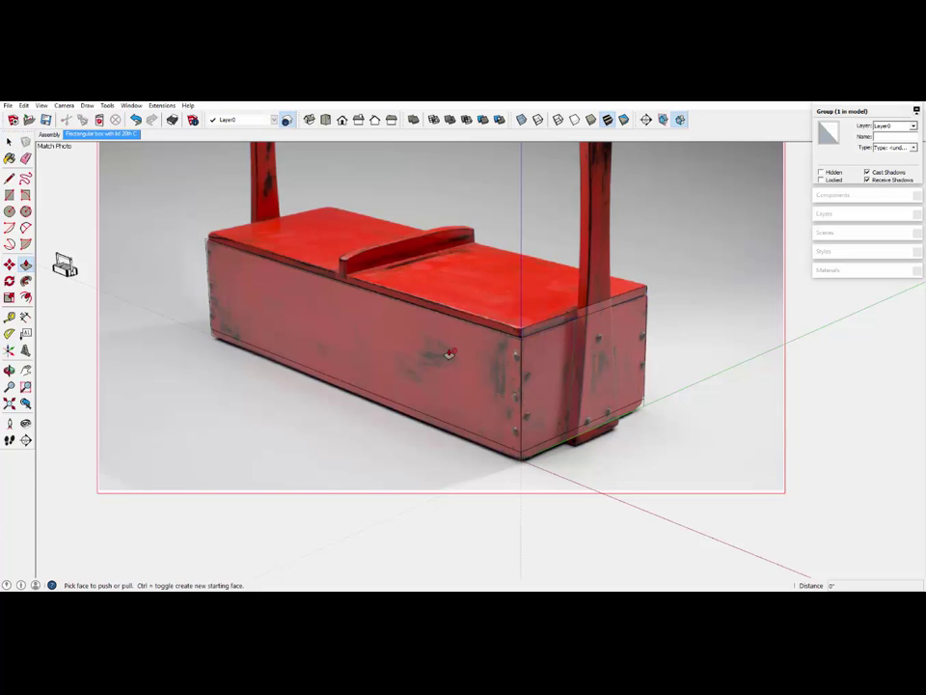
scroll(458, 350, "up", 3)
right_click(580, 316)
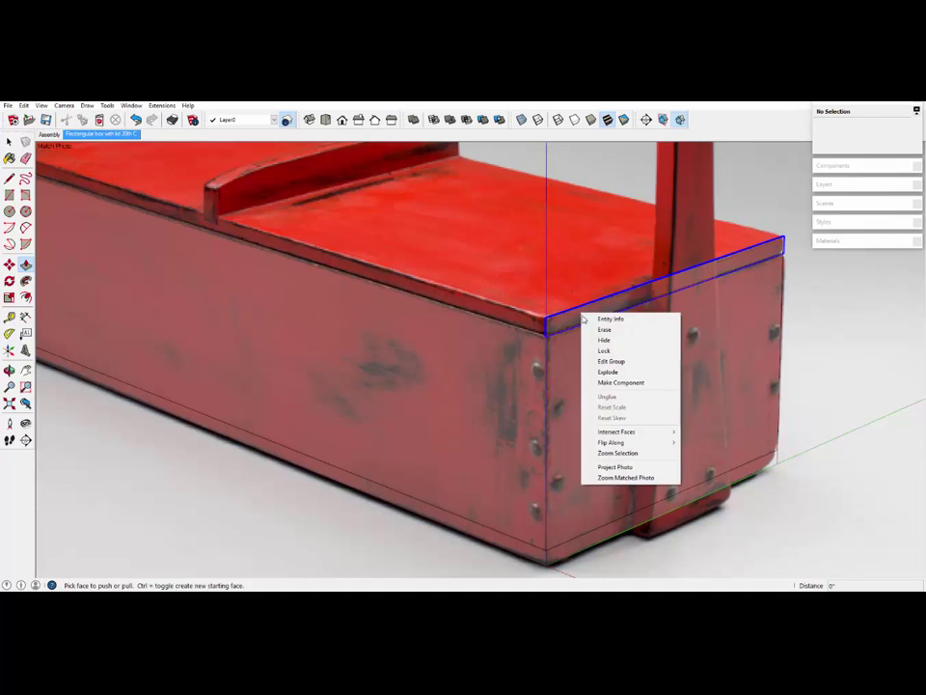
left_click(610, 361)
scroll(540, 328, "down", 3)
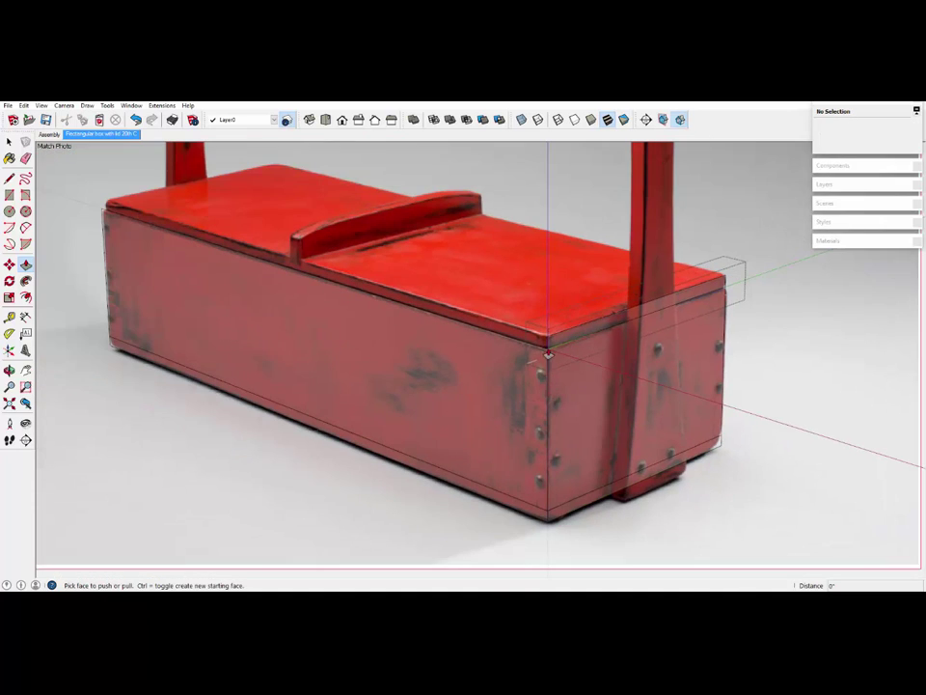
left_click(508, 328)
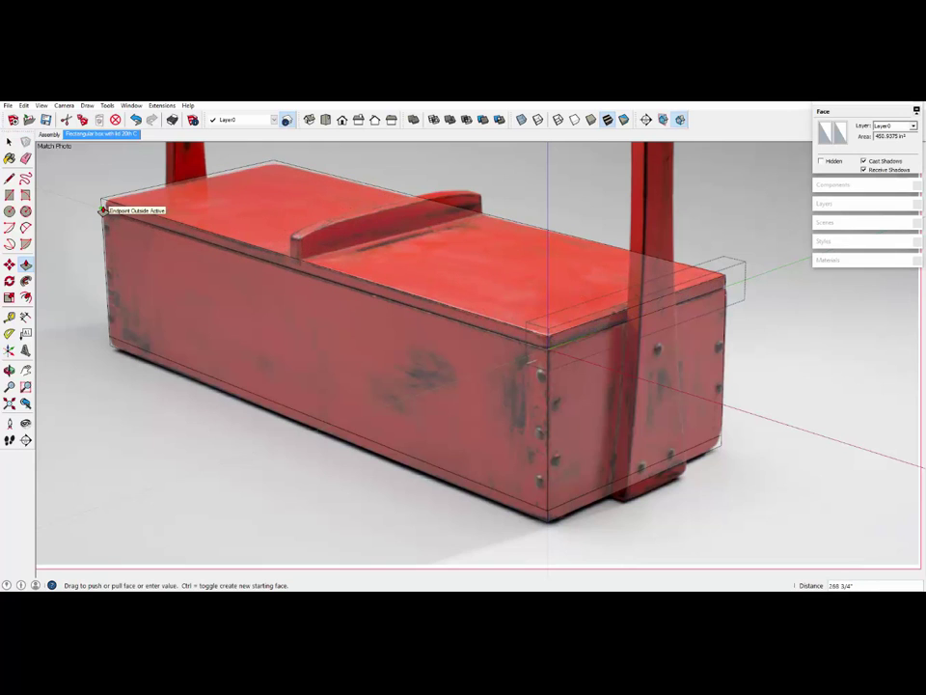
left_click(102, 209)
scroll(406, 324, "down", 3)
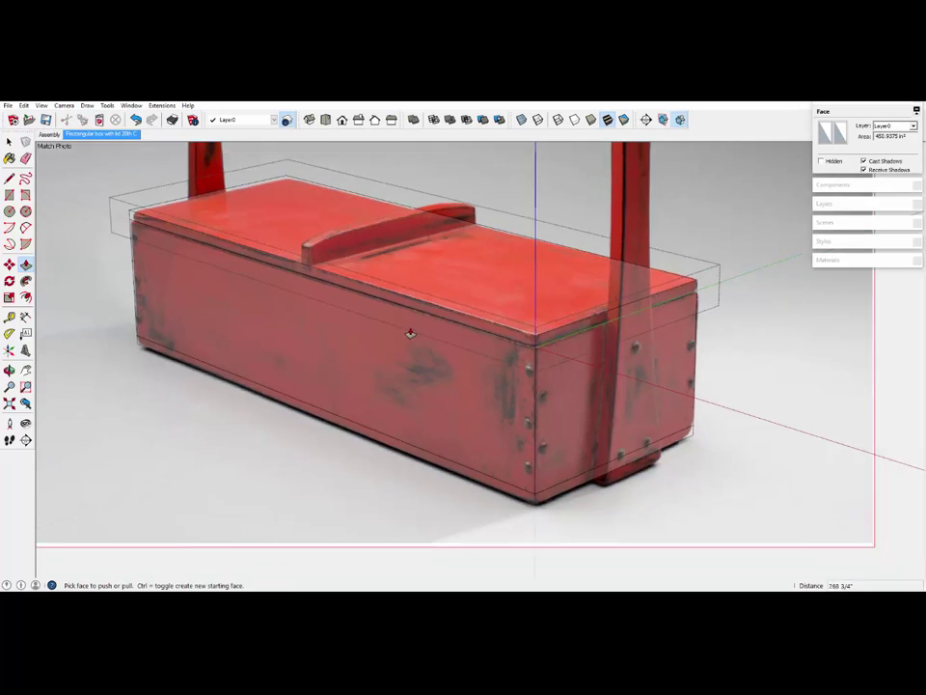
right_click(102, 207)
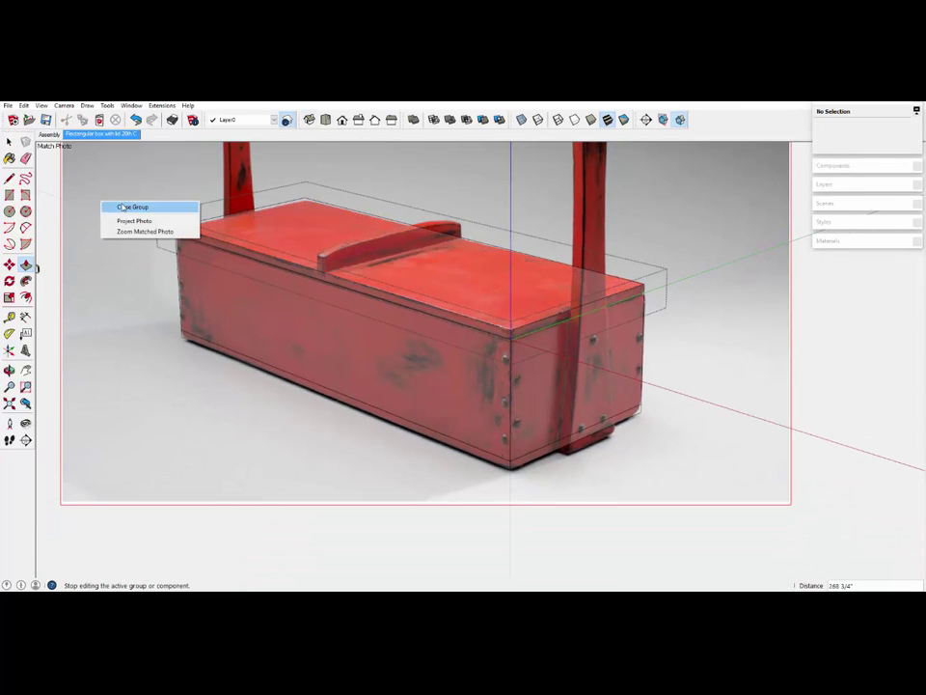
left_click(125, 207)
scroll(595, 305, "up", 2)
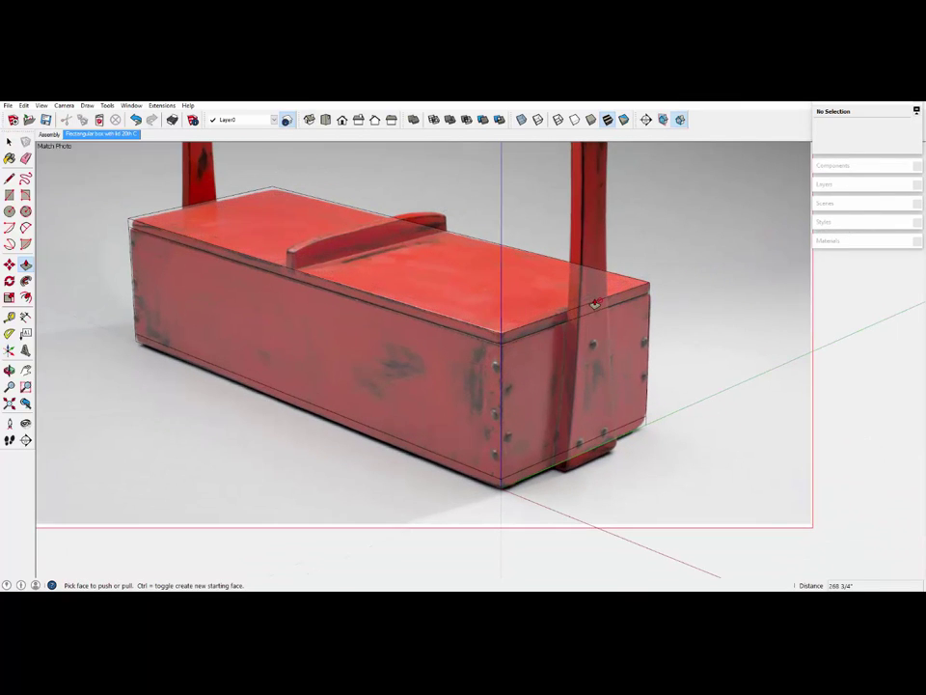
- Reopen the matched photo for editing and zoom to align the axes with the box's bottom edges
middle_click_drag(444, 234, 546, 381)
key("p")
scroll(618, 358, "down", 1)
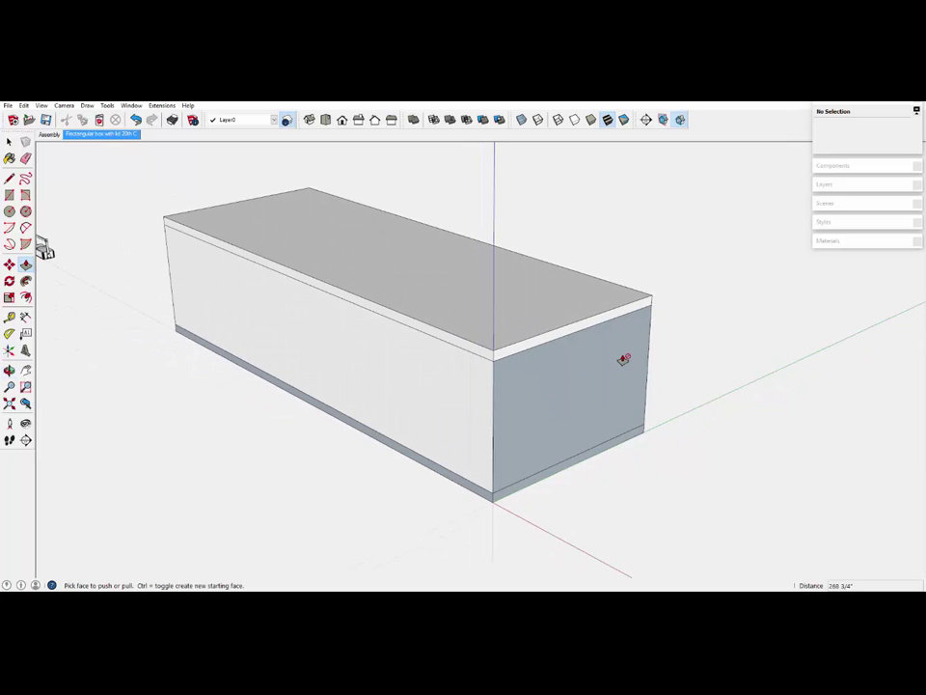
right_click(123, 137)
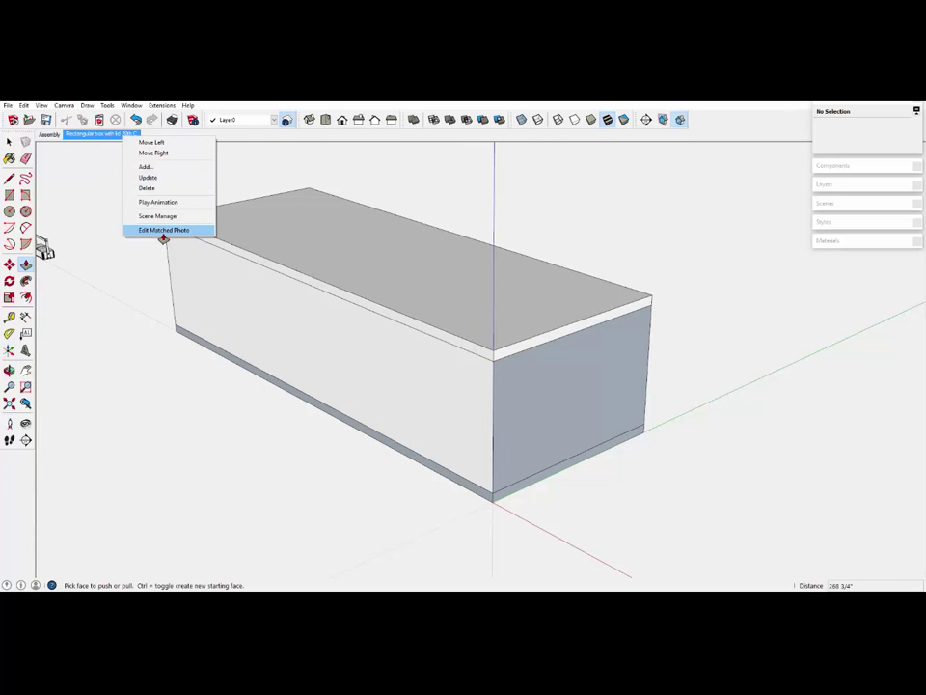
left_click(164, 230)
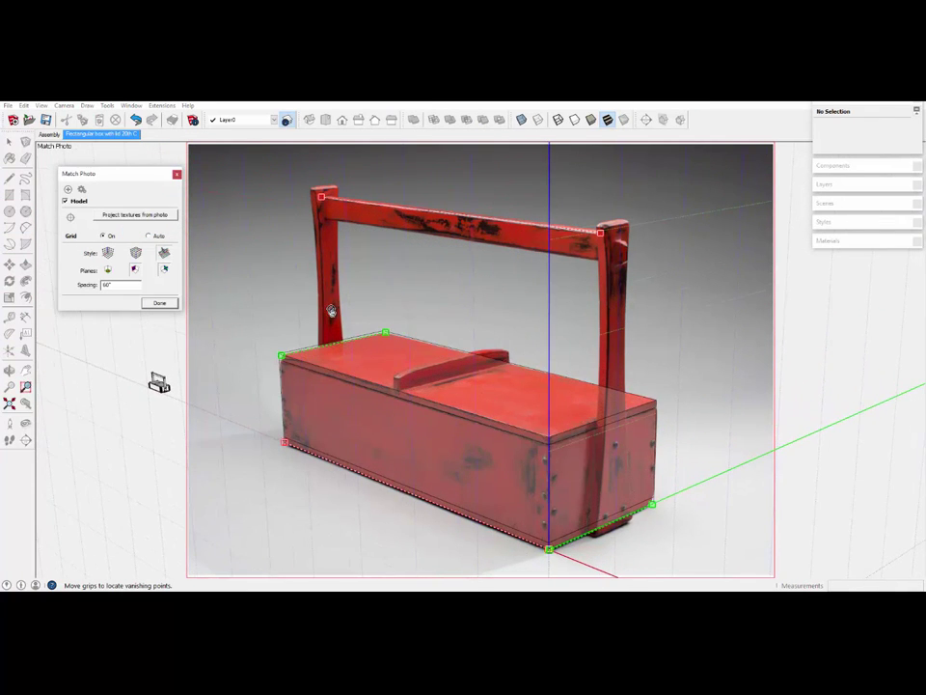
scroll(557, 522, "up", 2)
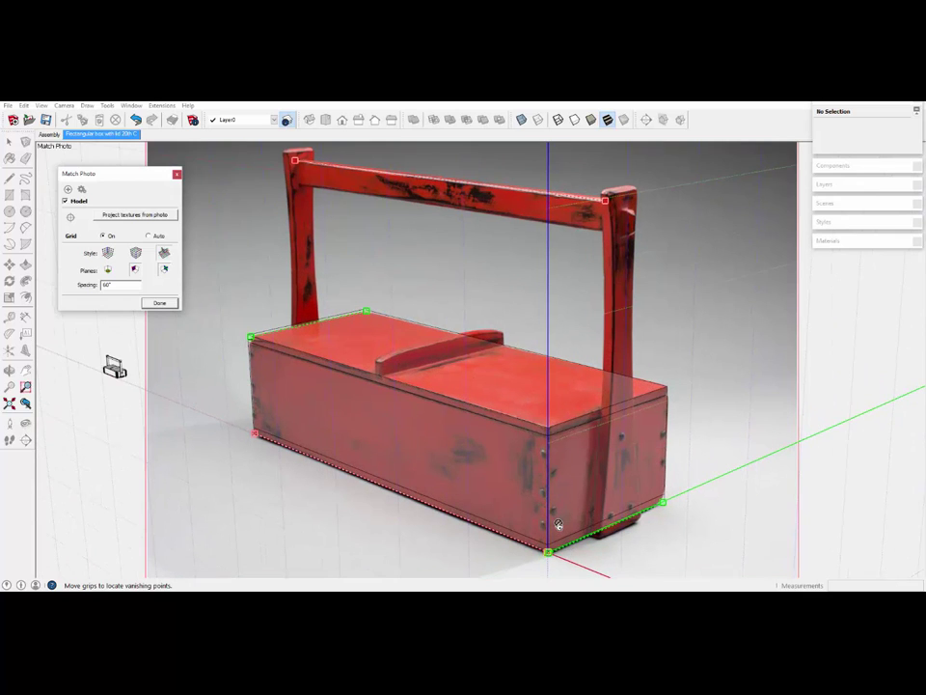
scroll(482, 372, "up", 1)
scroll(440, 354, "down", 2)
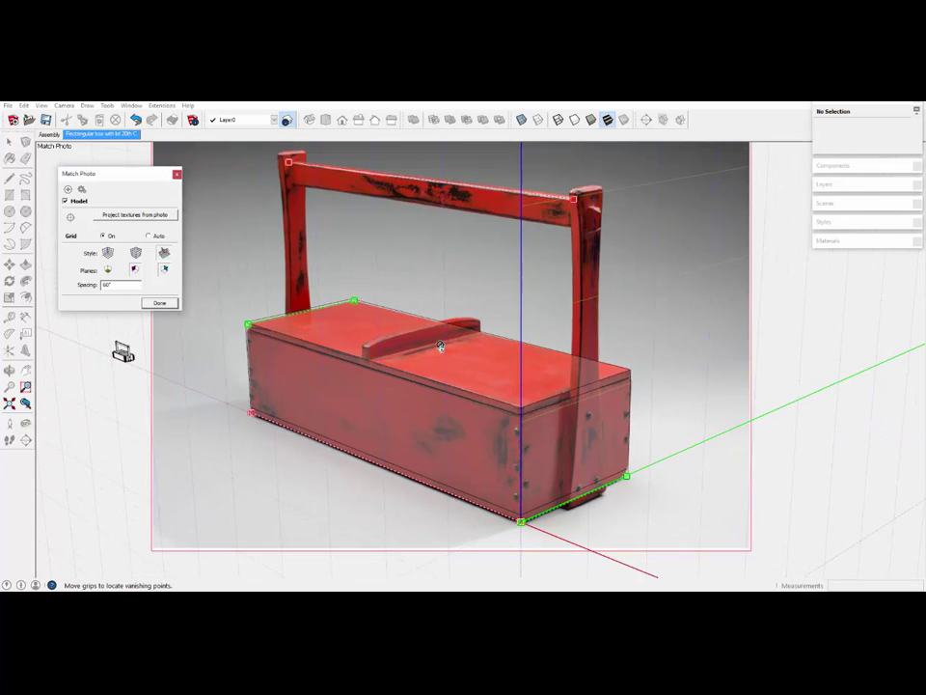
scroll(596, 491, "up", 5)
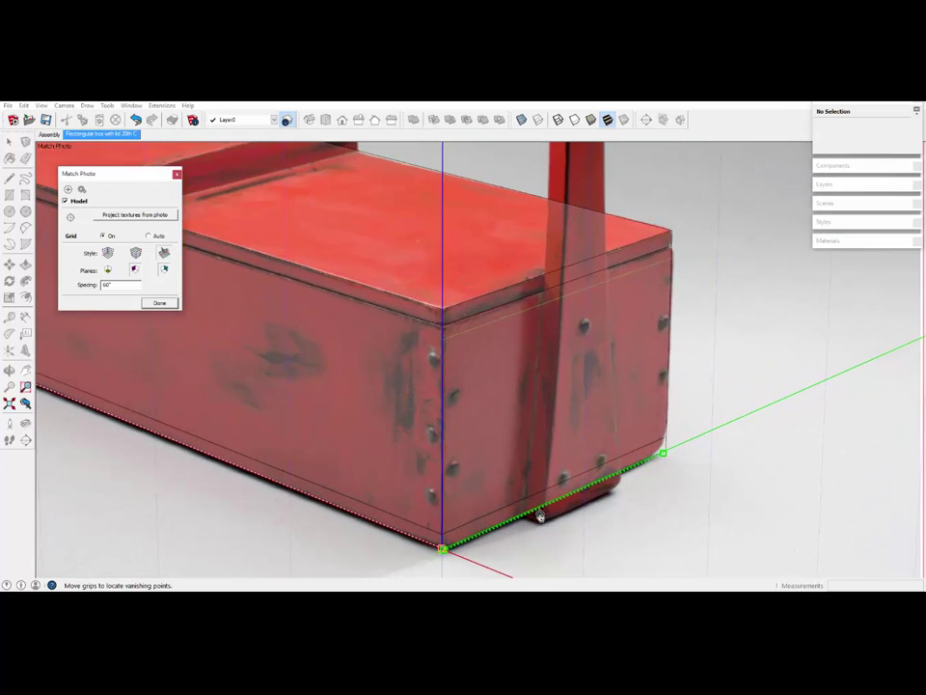
scroll(545, 522, "down", 3)
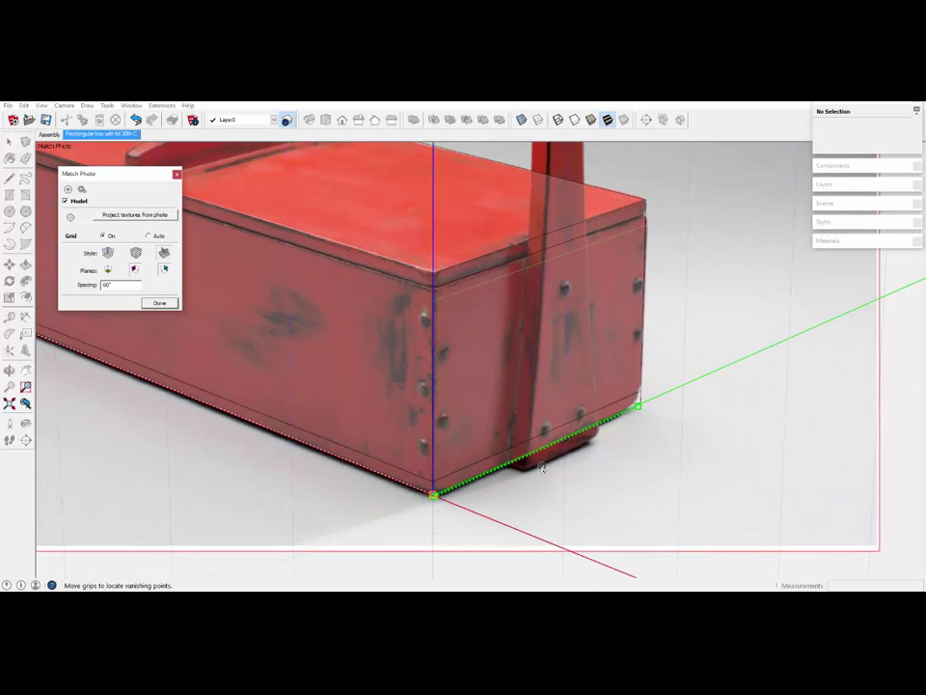
scroll(542, 459, "up", 2)
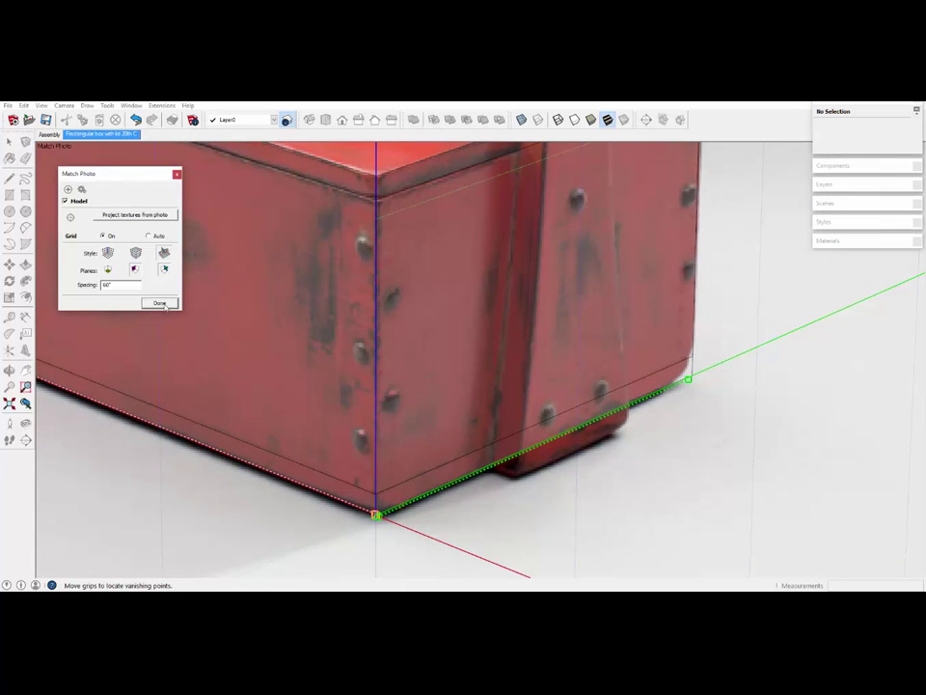
- Finish the photo match and draw an edge up the right post from its bottom corner to its top
left_click(166, 305)
left_click(10, 177)
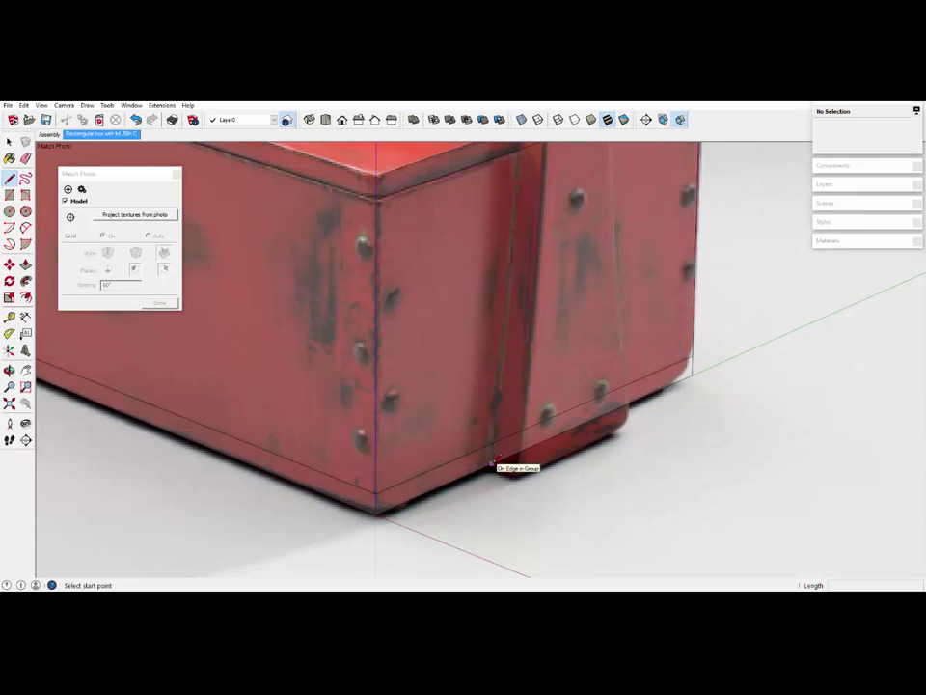
left_click(492, 463)
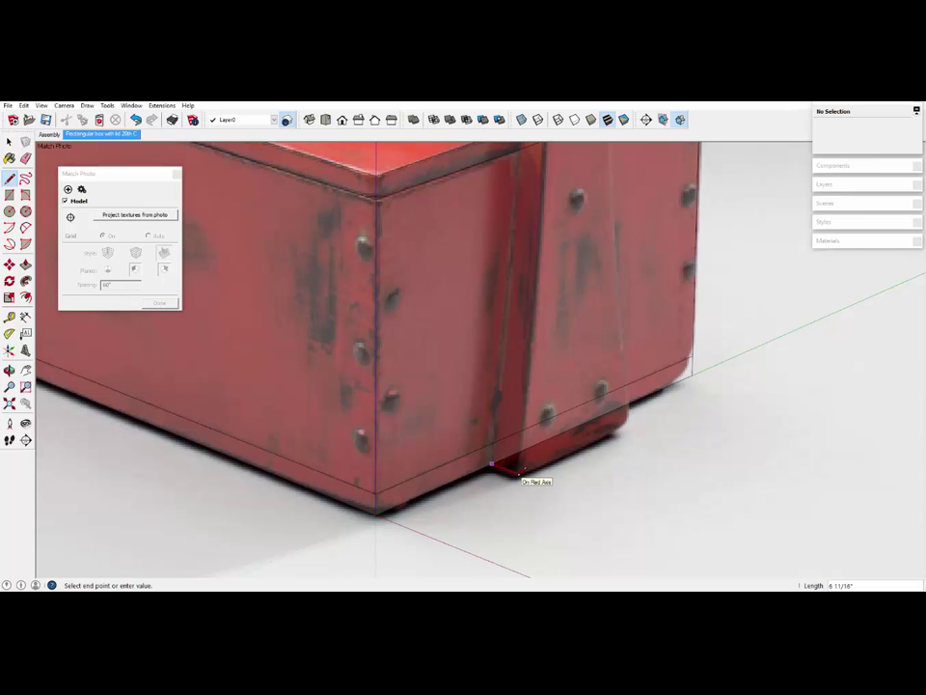
mouse_move(517, 482)
middle_mouse_down()
mouse_move(523, 496)
mouse_move(515, 485)
middle_mouse_up()
scroll(515, 485, "down", 5)
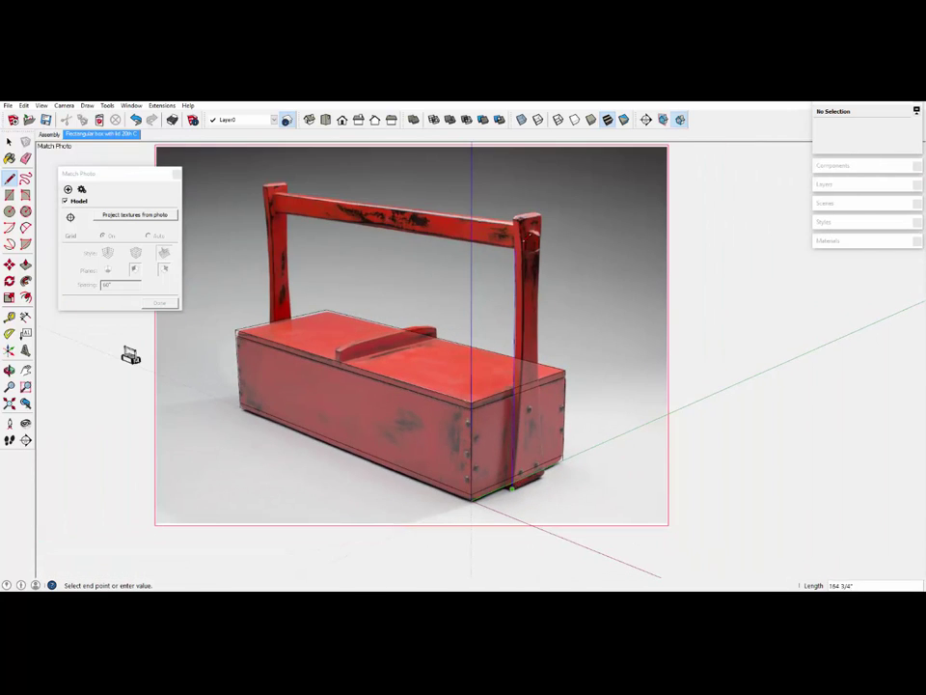
scroll(534, 241, "up", 4)
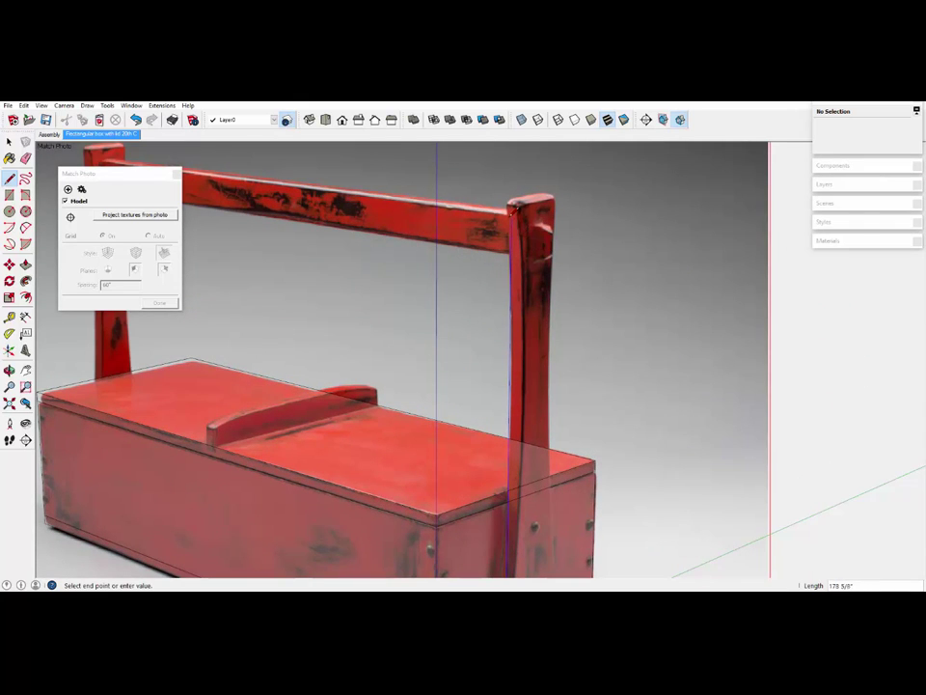
scroll(519, 203, "up", 3)
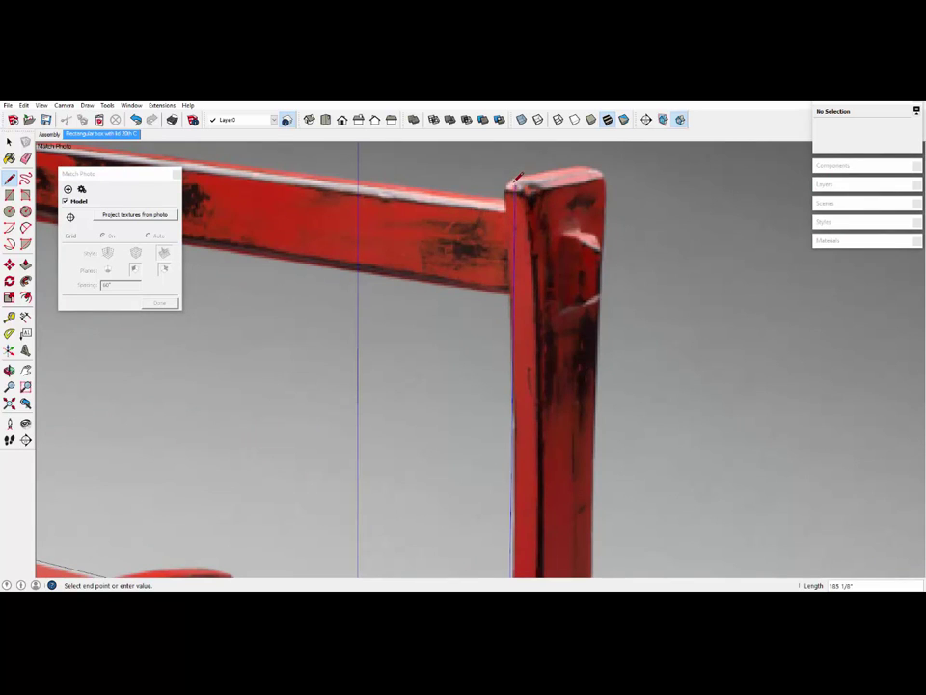
left_click(517, 183)
scroll(608, 162, "down", 10)
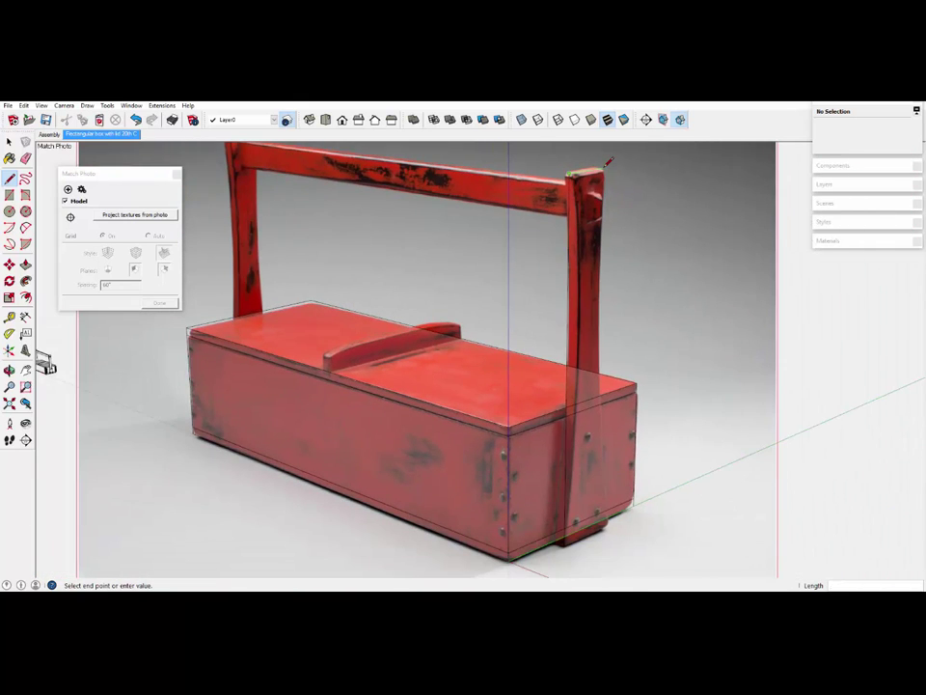
left_click(606, 165)
- Begin another edge at the box's lower corner below the post
scroll(613, 502, "up", 5)
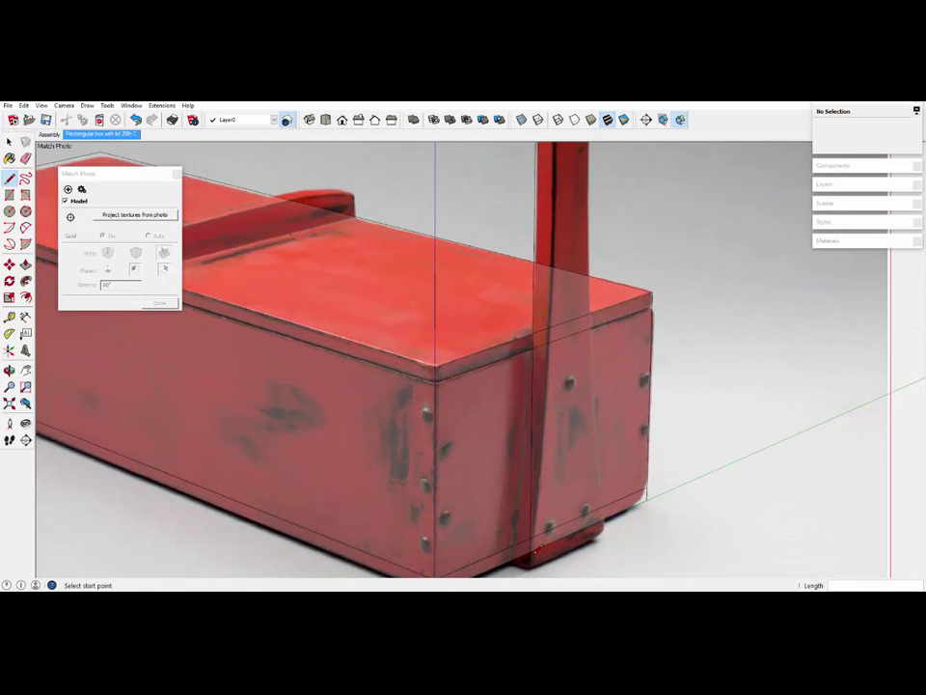
left_click(528, 565)
scroll(605, 527, "down", 2)
scroll(605, 527, "down", 3)
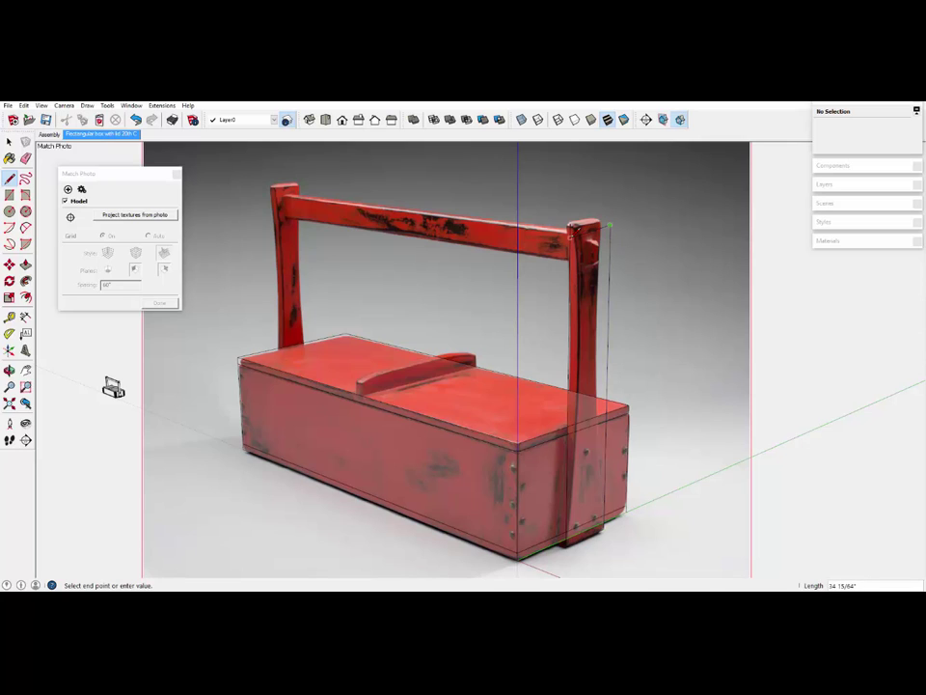
- End the outline edge on the post top and erase the stray edges around the post
left_click(608, 227)
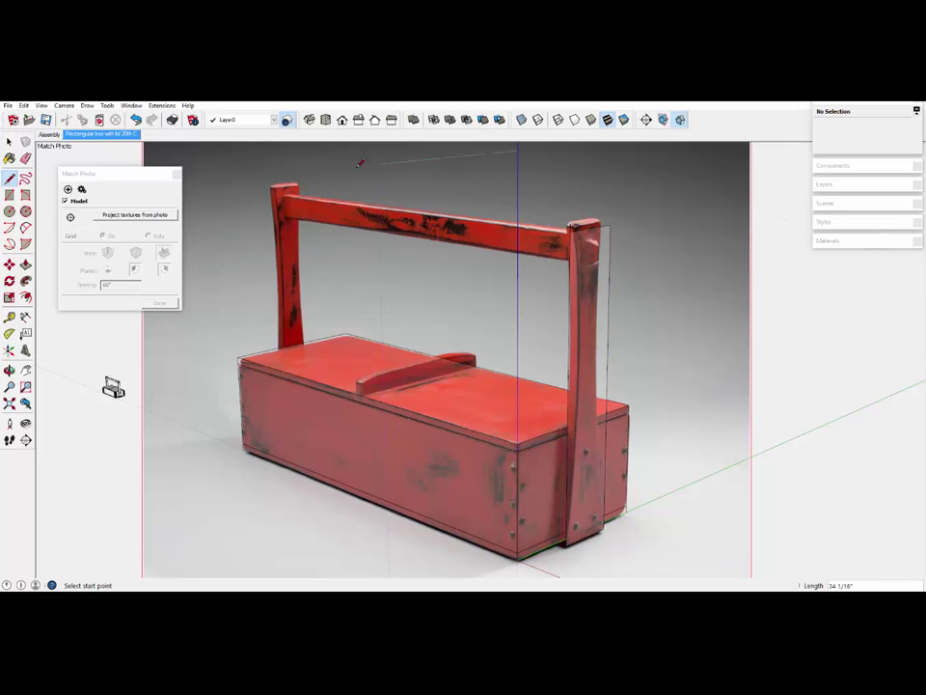
left_click(9, 142)
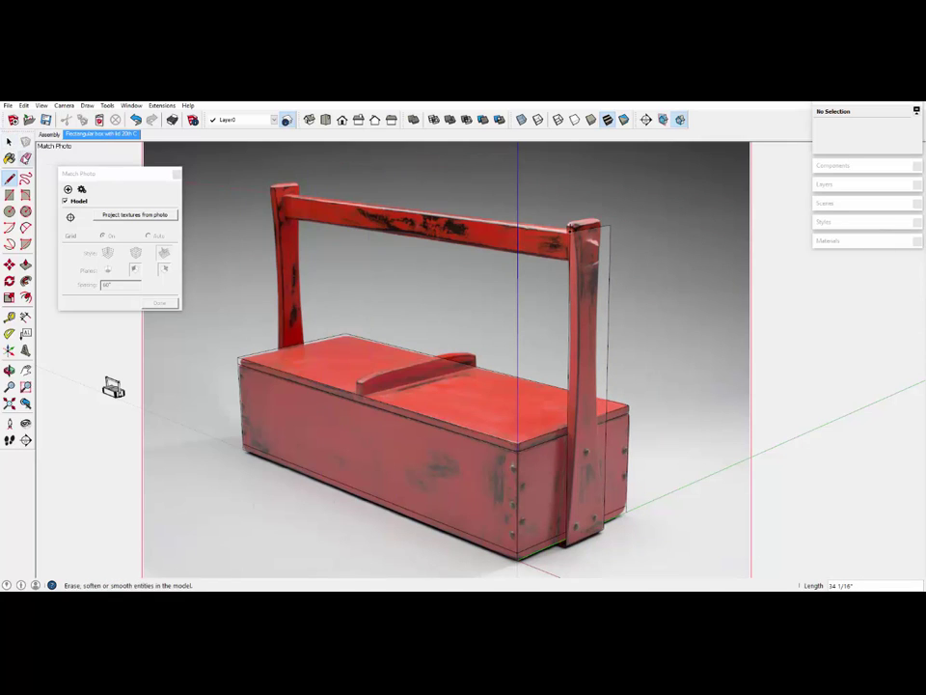
left_click(25, 159)
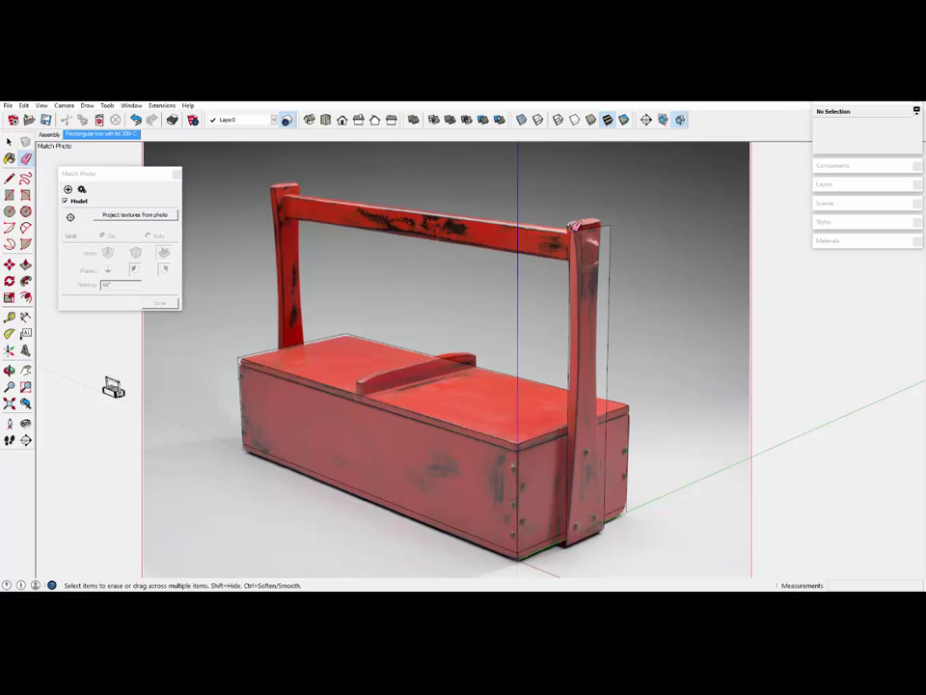
scroll(588, 242, "up", 1)
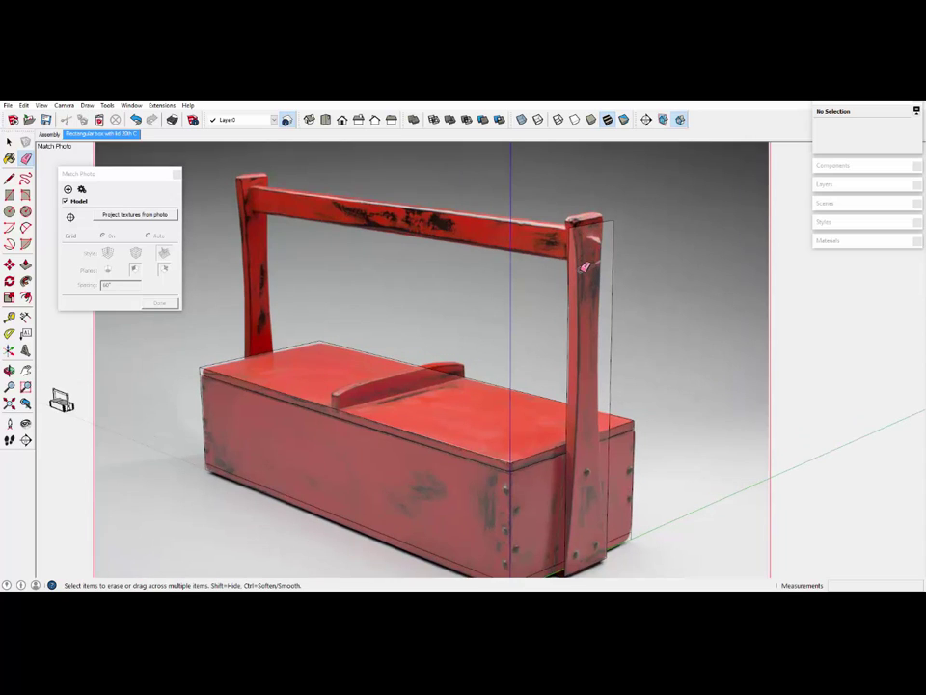
scroll(580, 233, "down", 1)
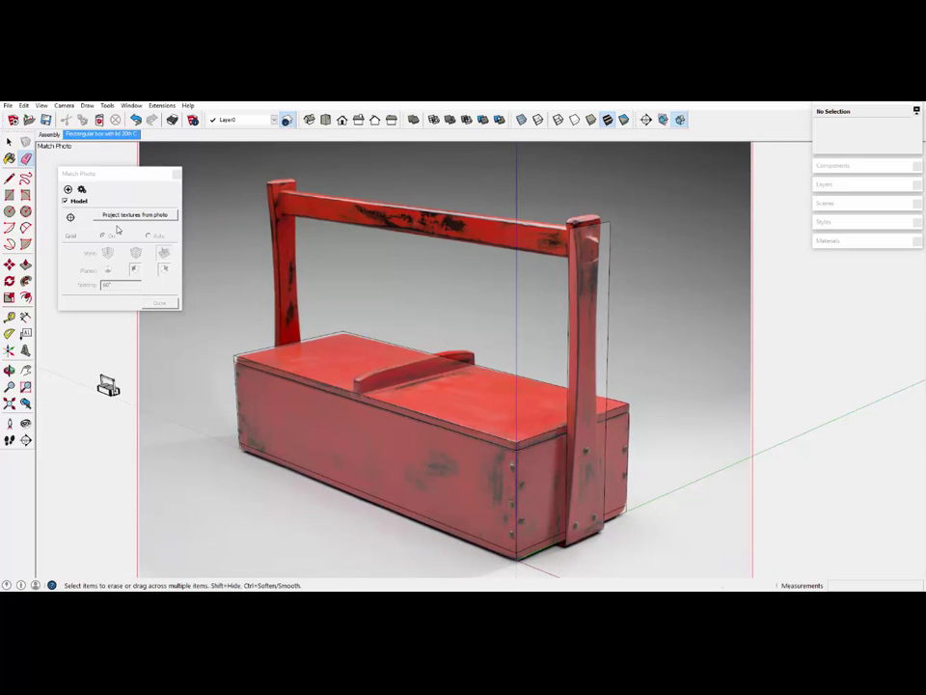
left_click(8, 142)
- Select the traced right post face with its edges and make it a group
double_click(600, 362)
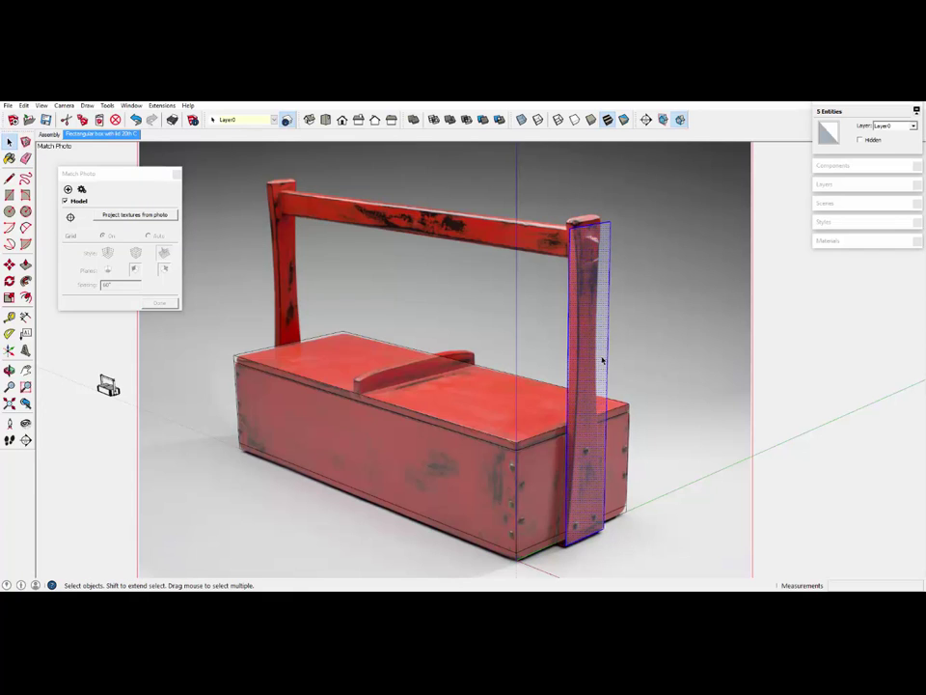
right_click(602, 359)
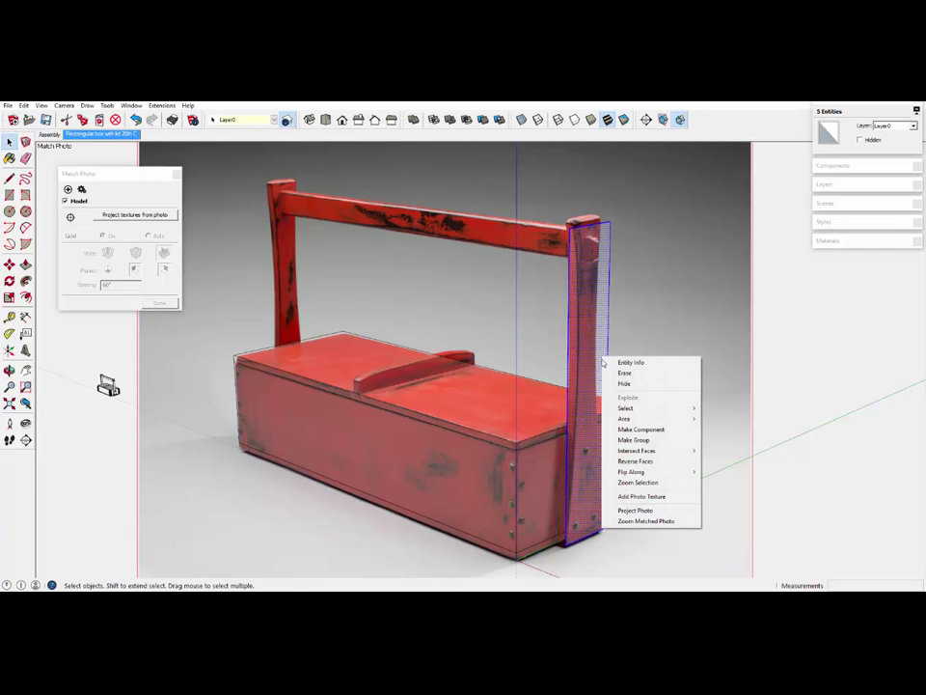
left_click(627, 441)
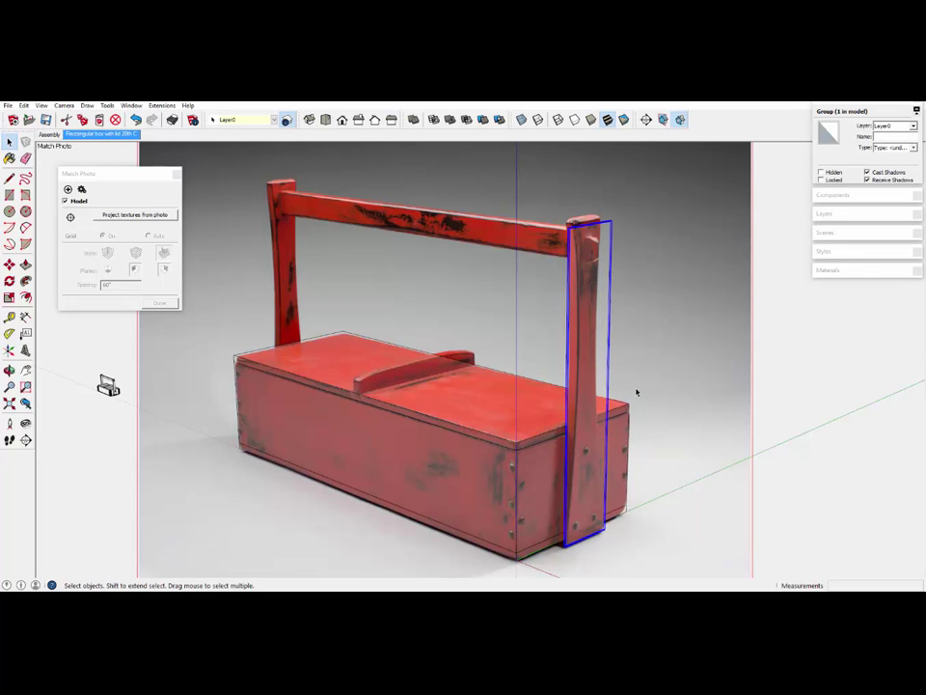
scroll(607, 519, "up", 2)
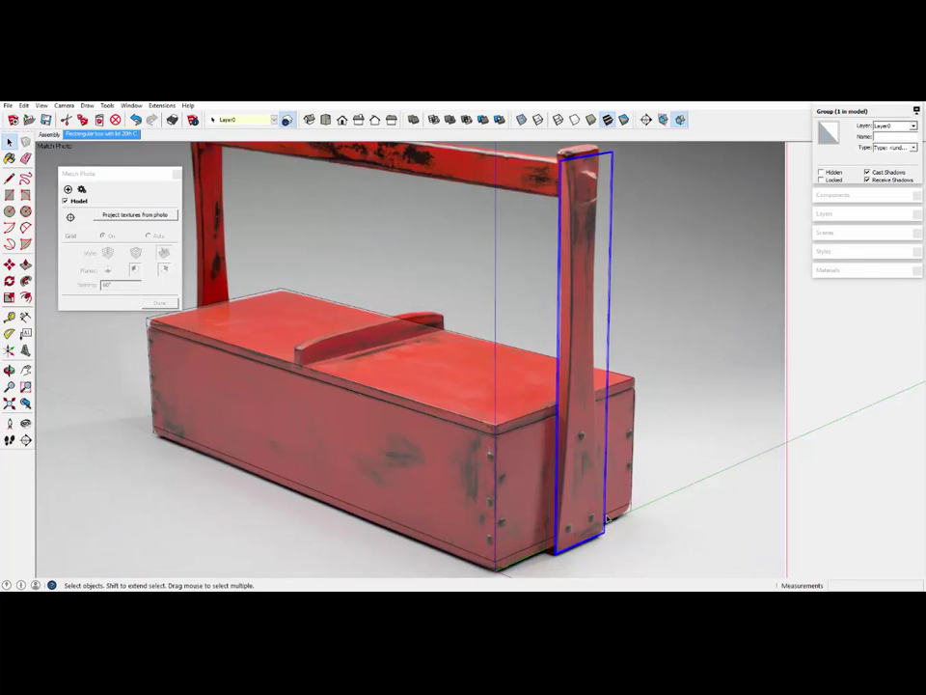
scroll(607, 519, "up", 1)
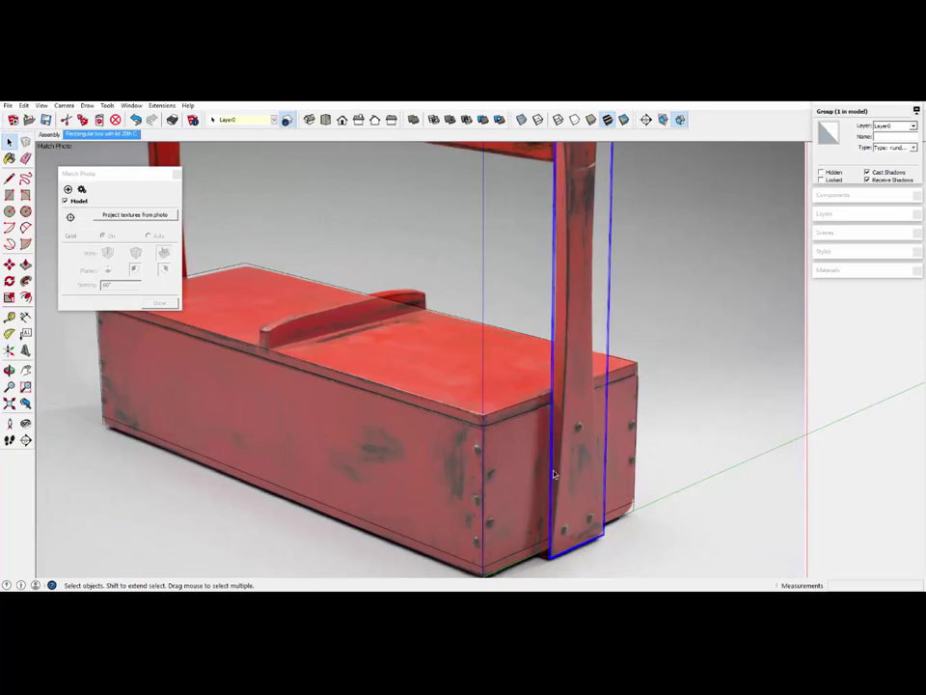
- Open the right post group for editing with the 2-Point Arc tool ready
left_click(27, 229)
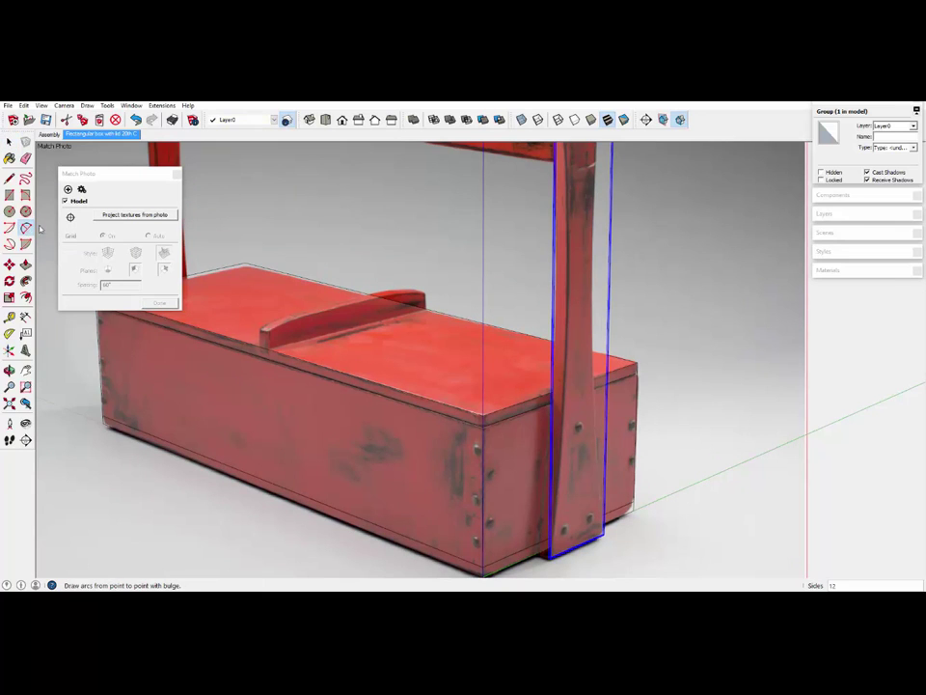
scroll(575, 421, "down", 2)
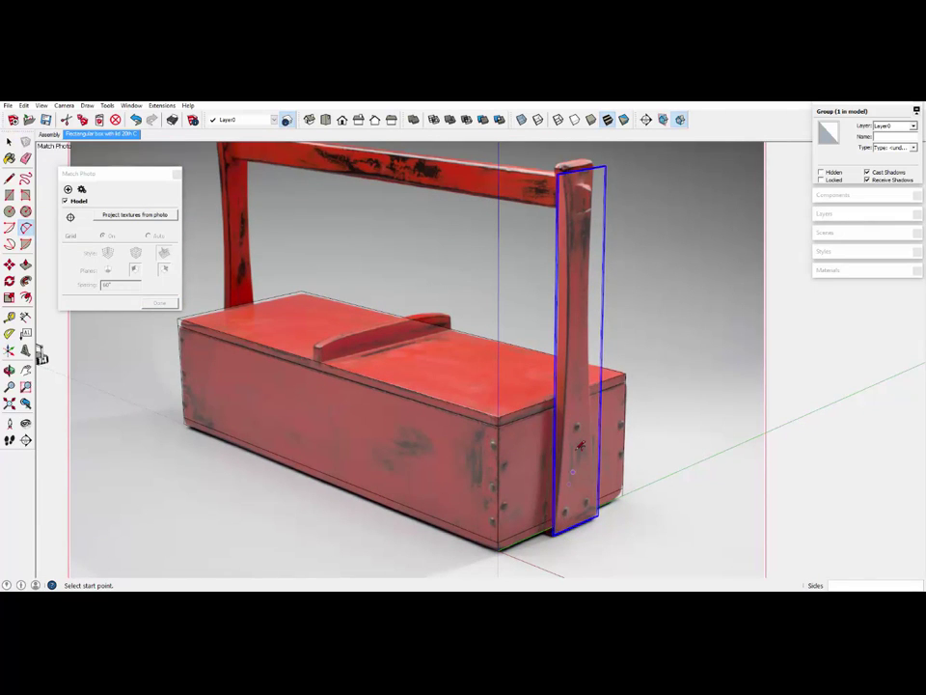
right_click(569, 380)
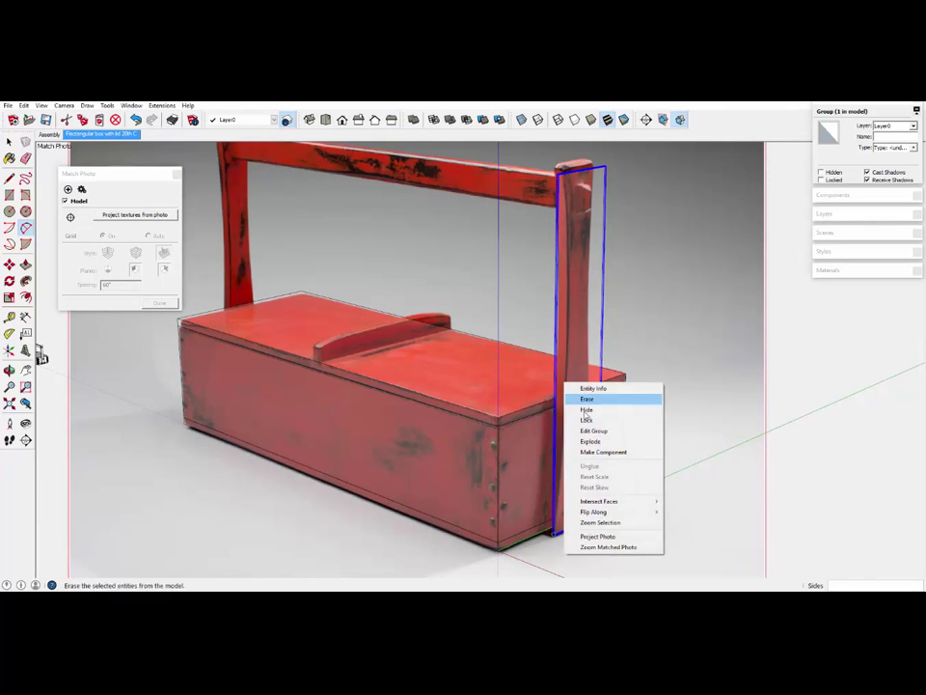
left_click(594, 430)
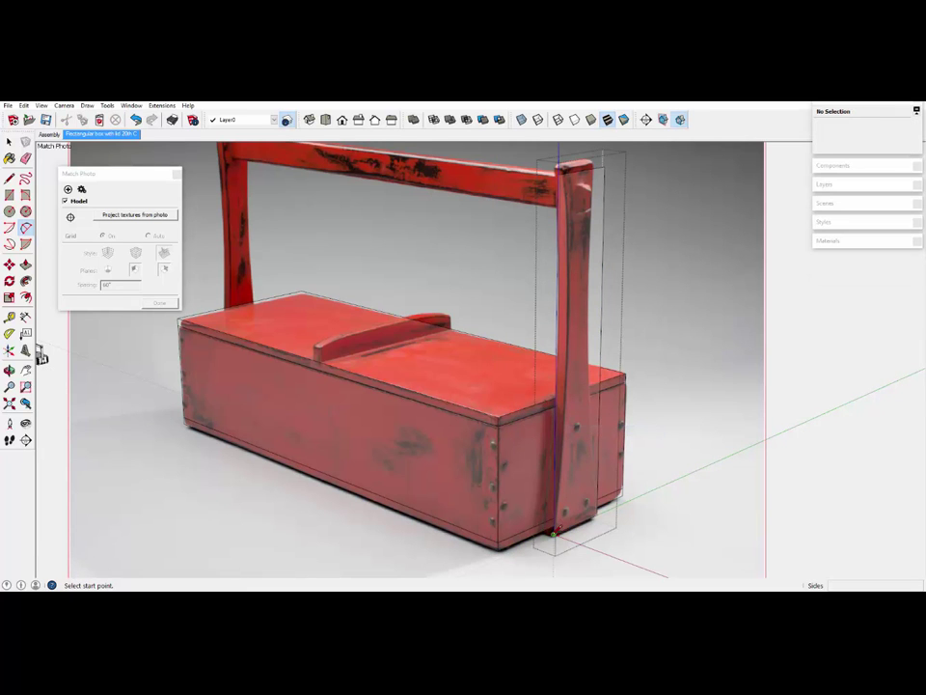
- Draw an arc from the post's bottom to its top matching the curved side, then select the post face
left_click(553, 532)
scroll(579, 364, "up", 2)
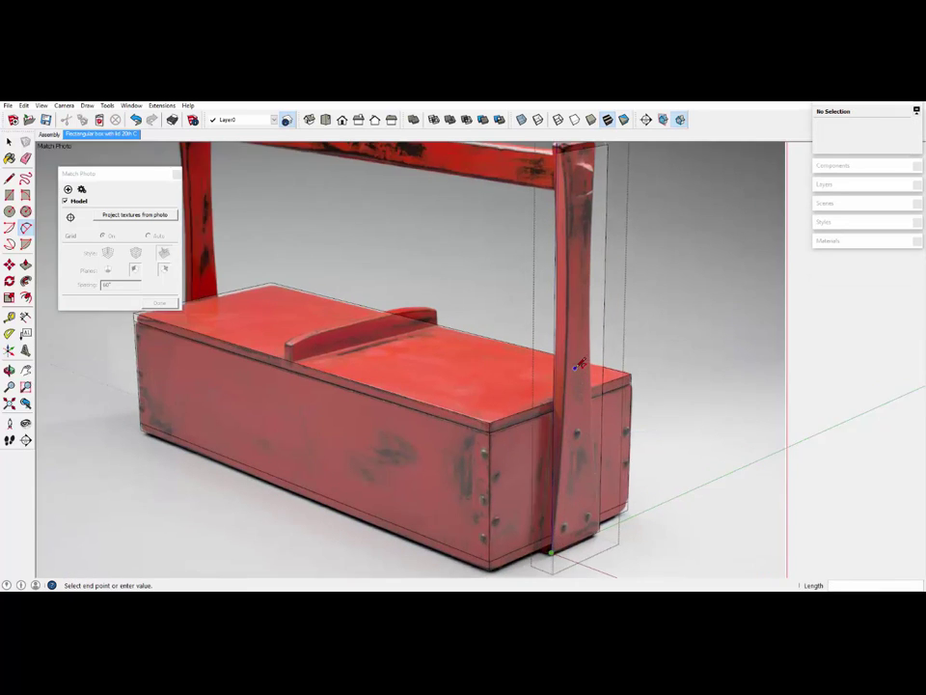
scroll(579, 363, "up", 1)
scroll(579, 289, "down", 3)
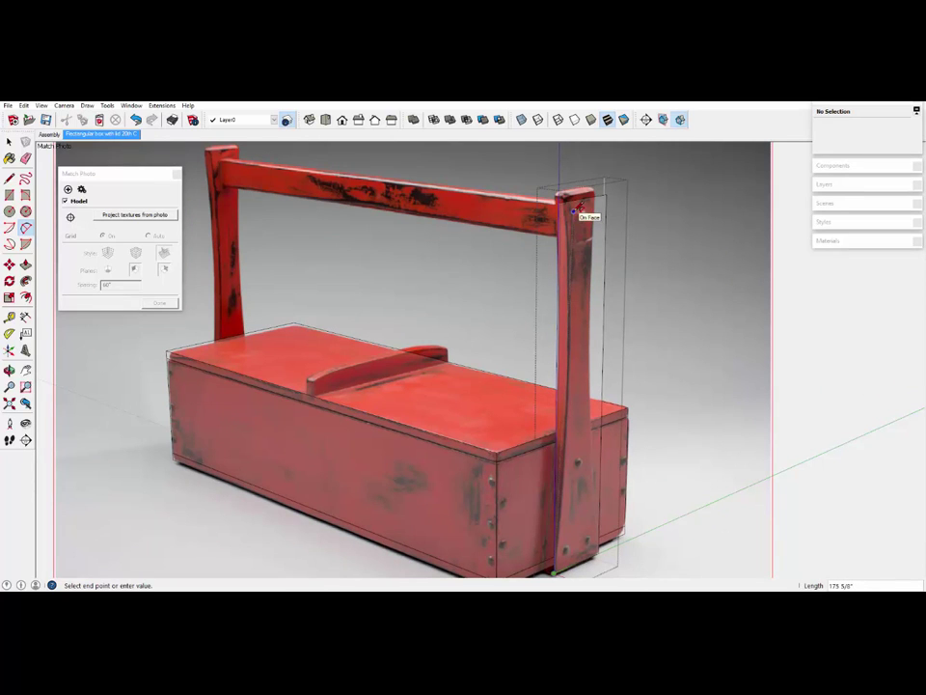
scroll(580, 206, "up", 3)
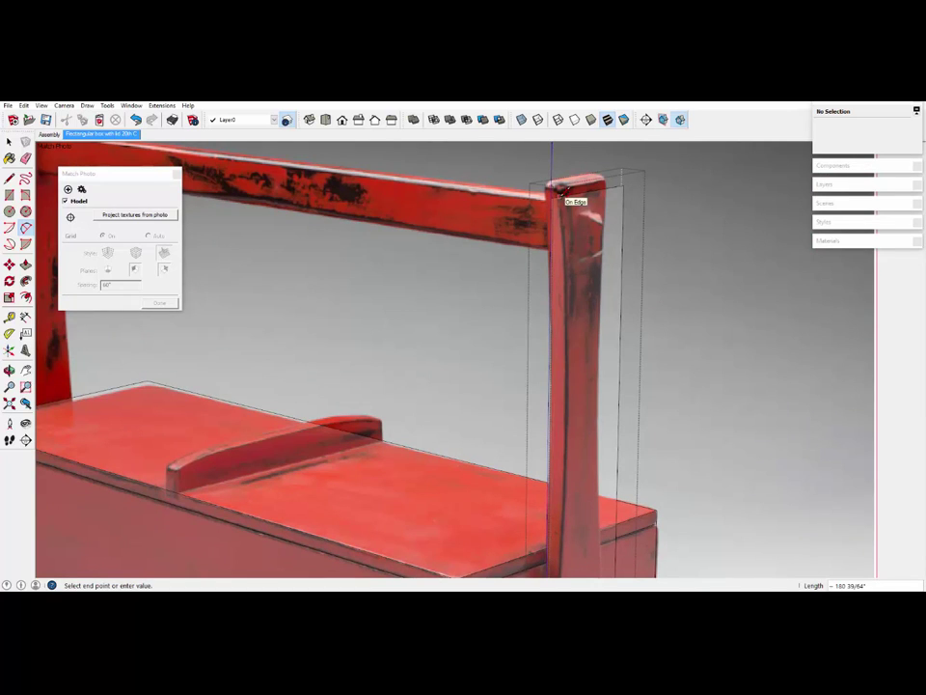
left_click(561, 193)
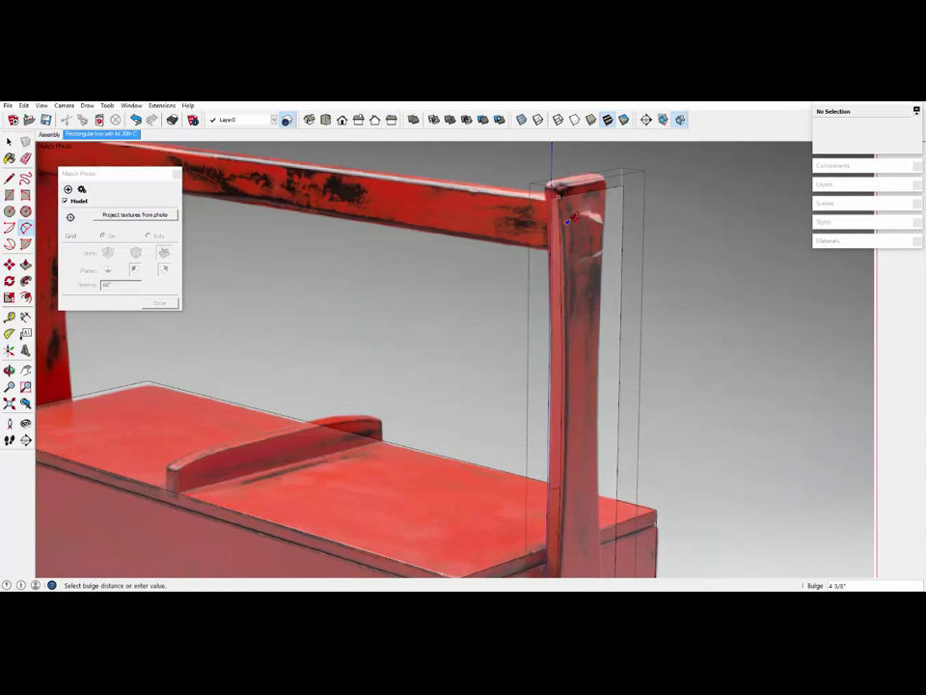
scroll(568, 217, "down", 2)
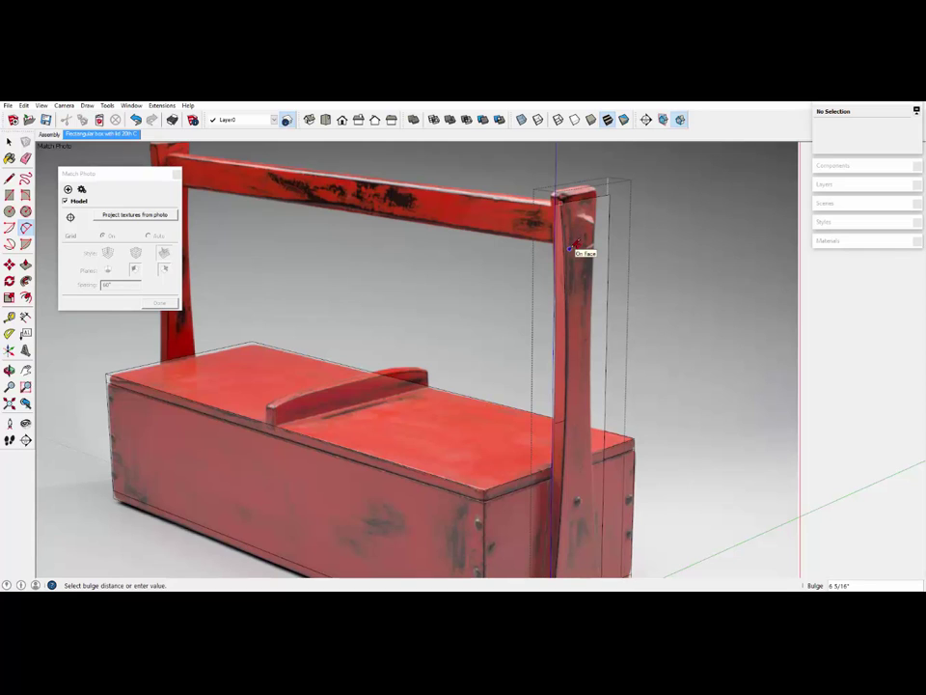
left_click(577, 246)
scroll(570, 310, "down", 1)
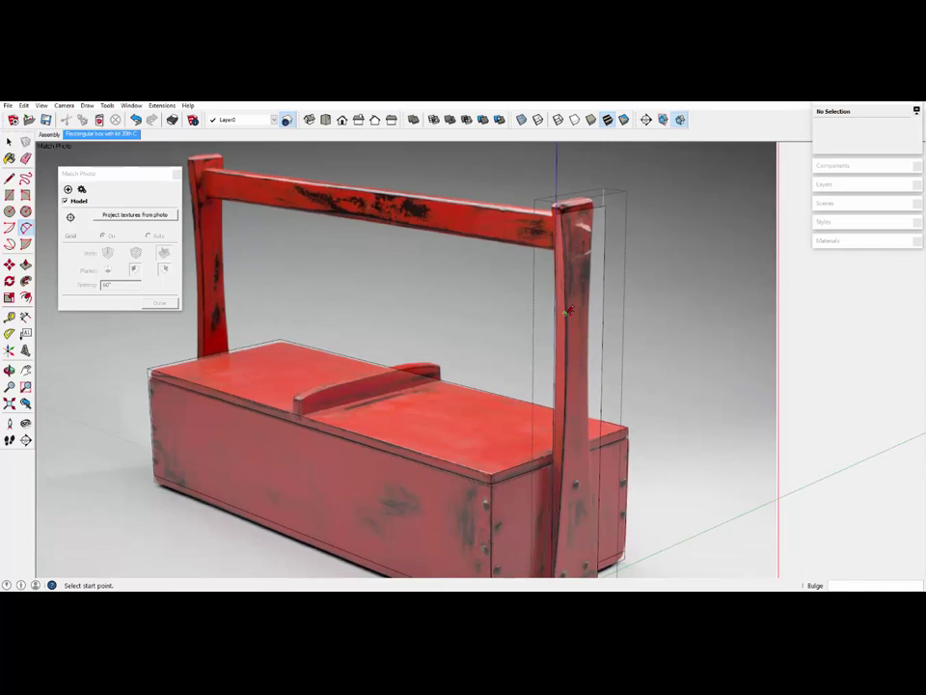
scroll(570, 310, "down", 1)
key("space")
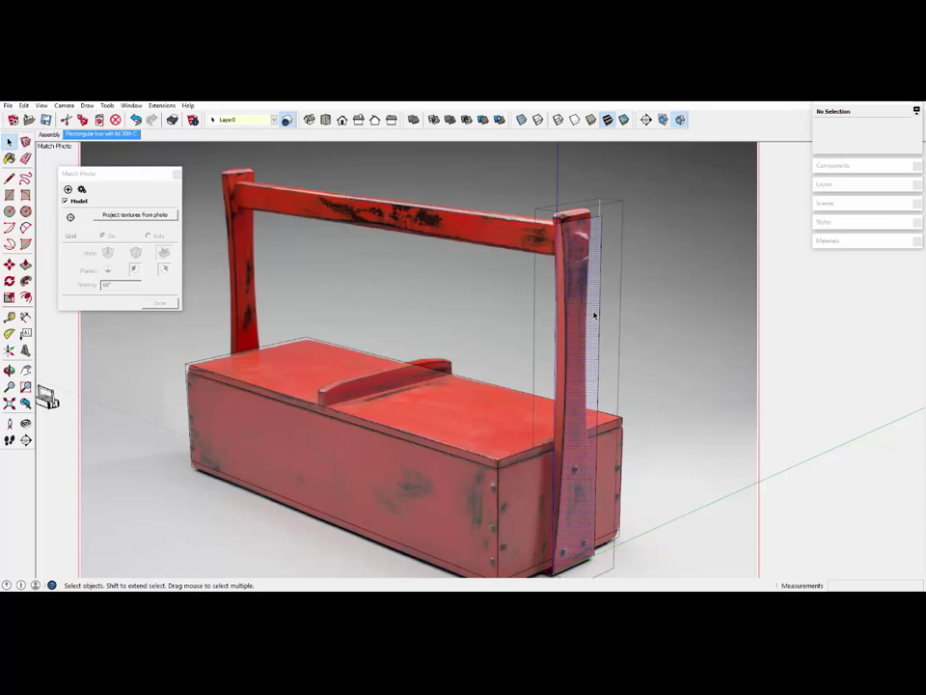
left_click(580, 382)
scroll(580, 389, "up", 1)
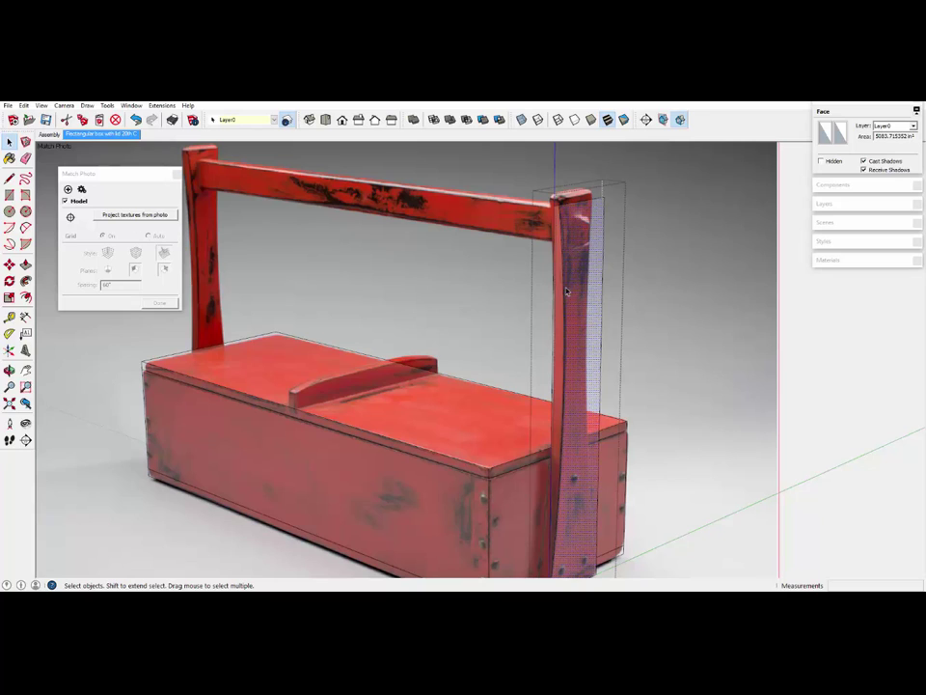
- Push/pull the curved post face back 6 11/16" to make the post solid
left_click(26, 264)
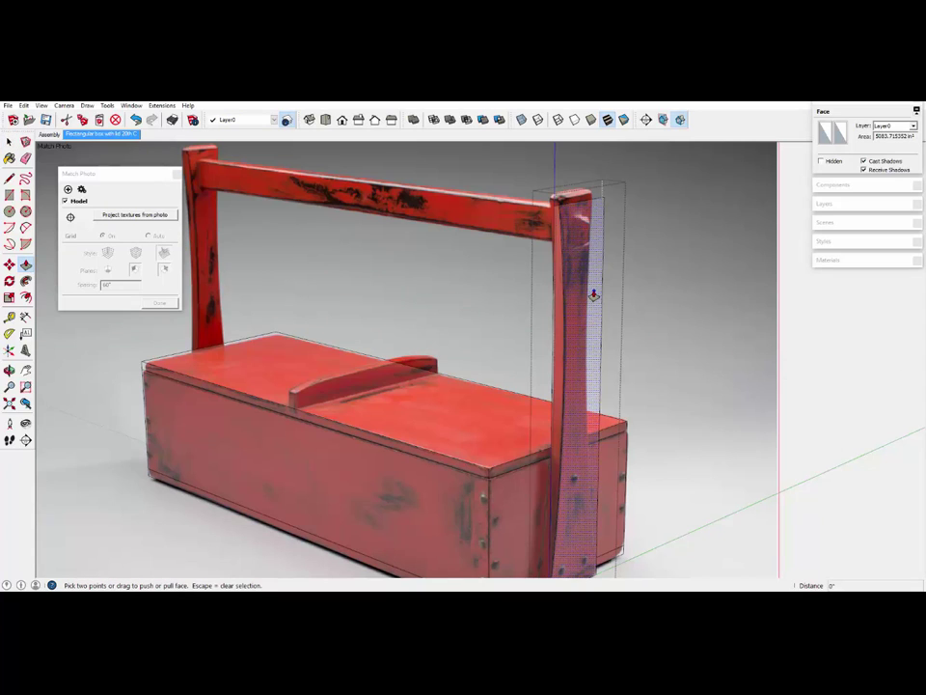
left_click(595, 219)
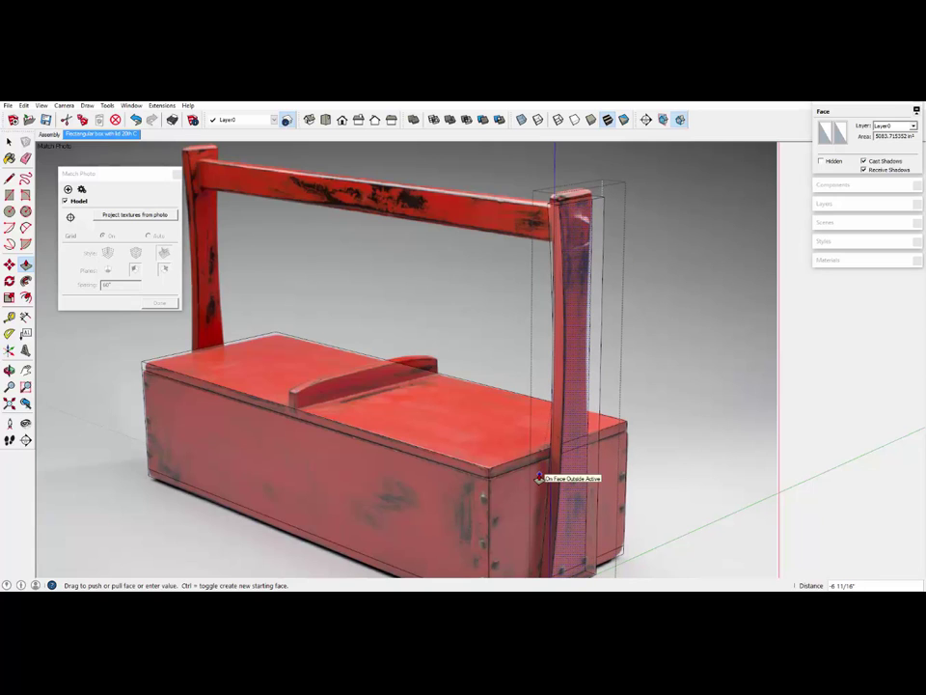
left_click(538, 476)
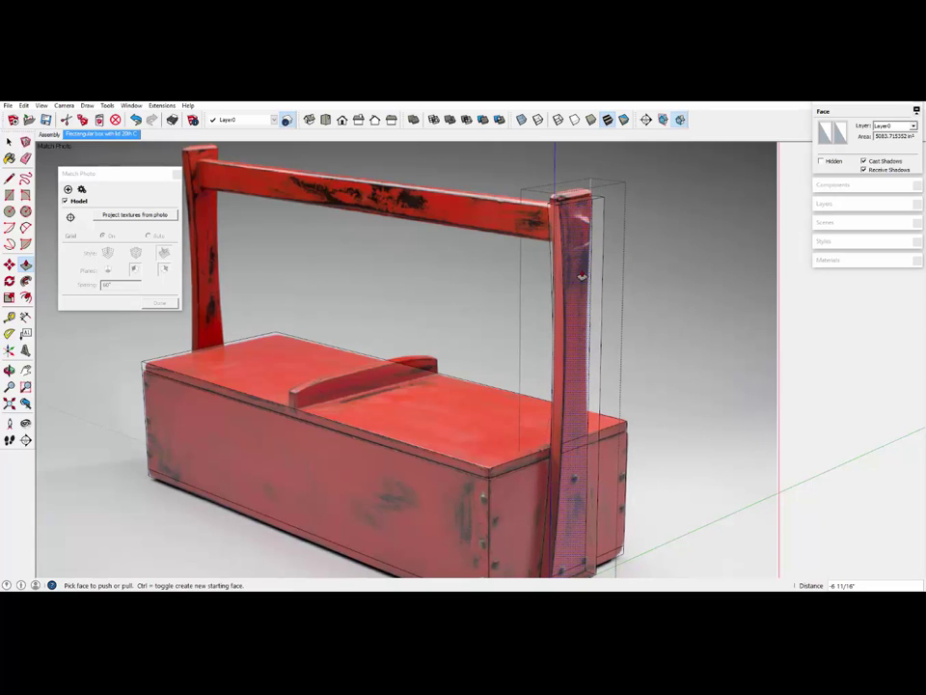
scroll(580, 246, "down", 3)
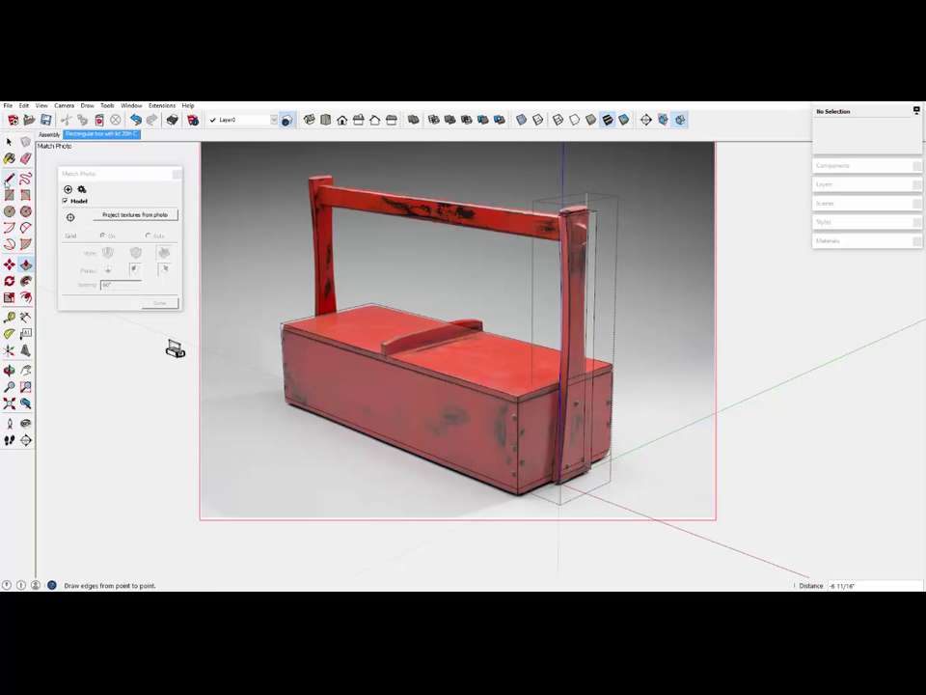
- Draw a vertical line up the right post from its bottom to its top
left_click(9, 177)
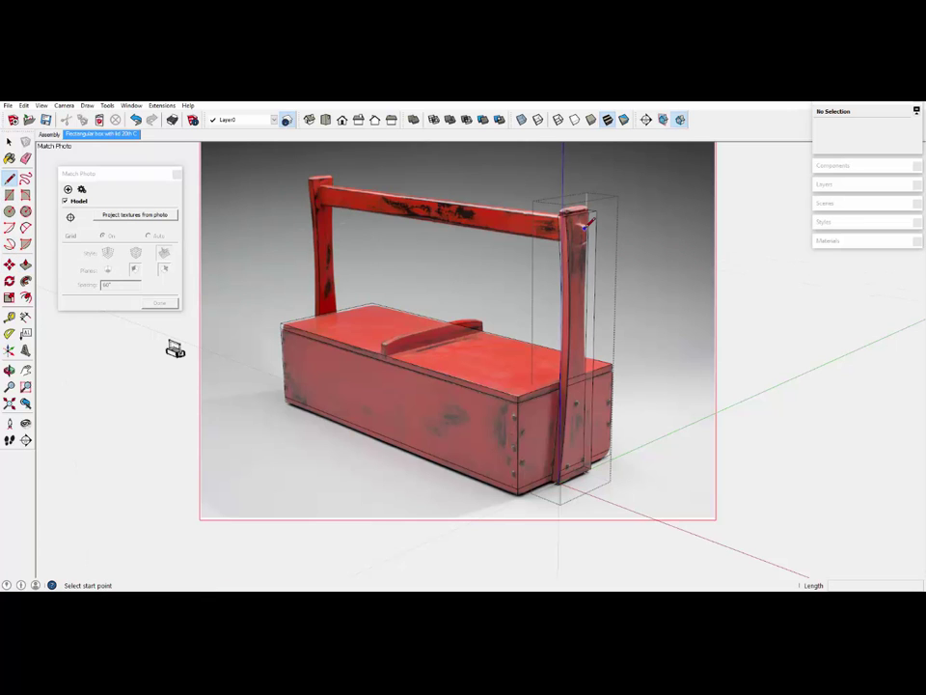
scroll(583, 227, "up", 6)
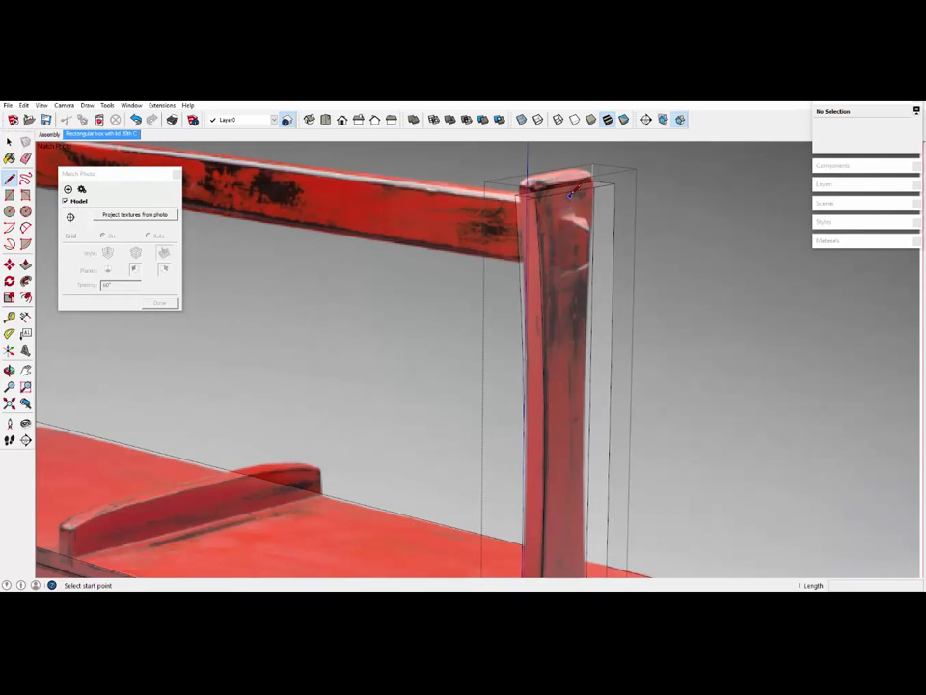
left_click(577, 185)
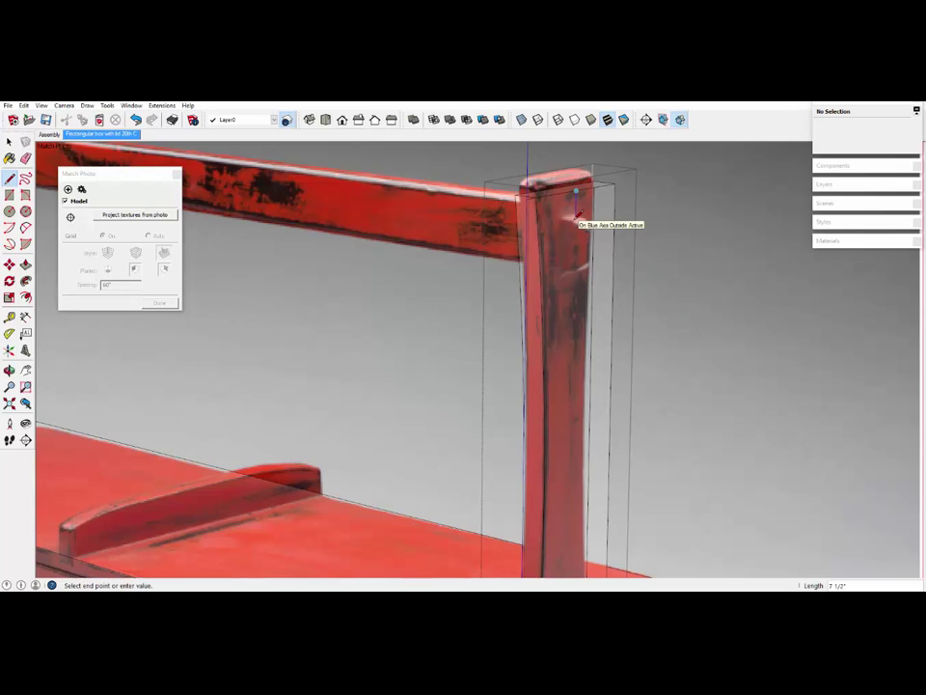
key("Escape")
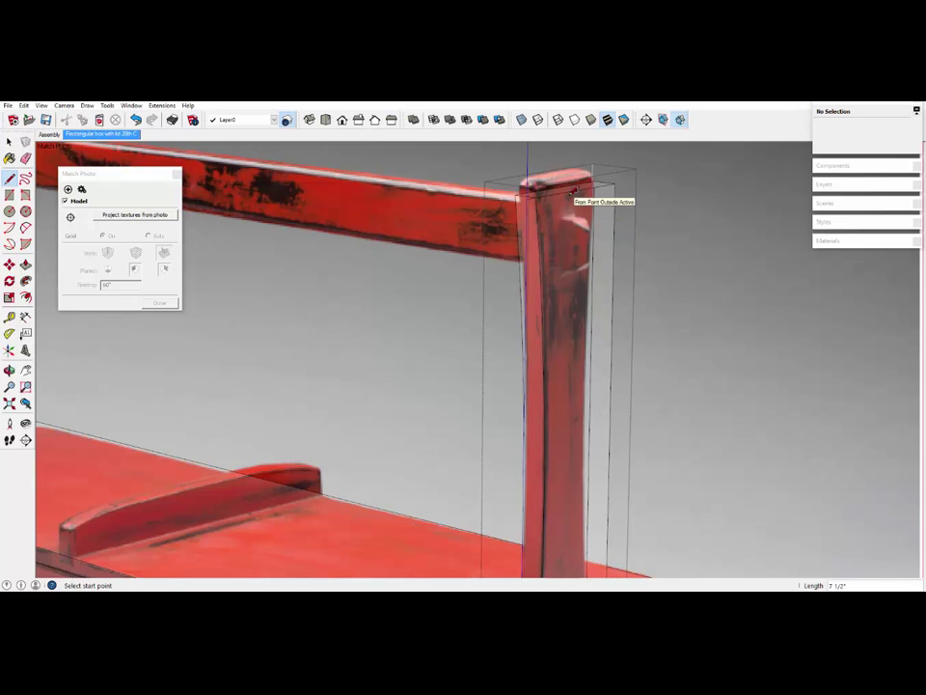
scroll(572, 185, "down", 5)
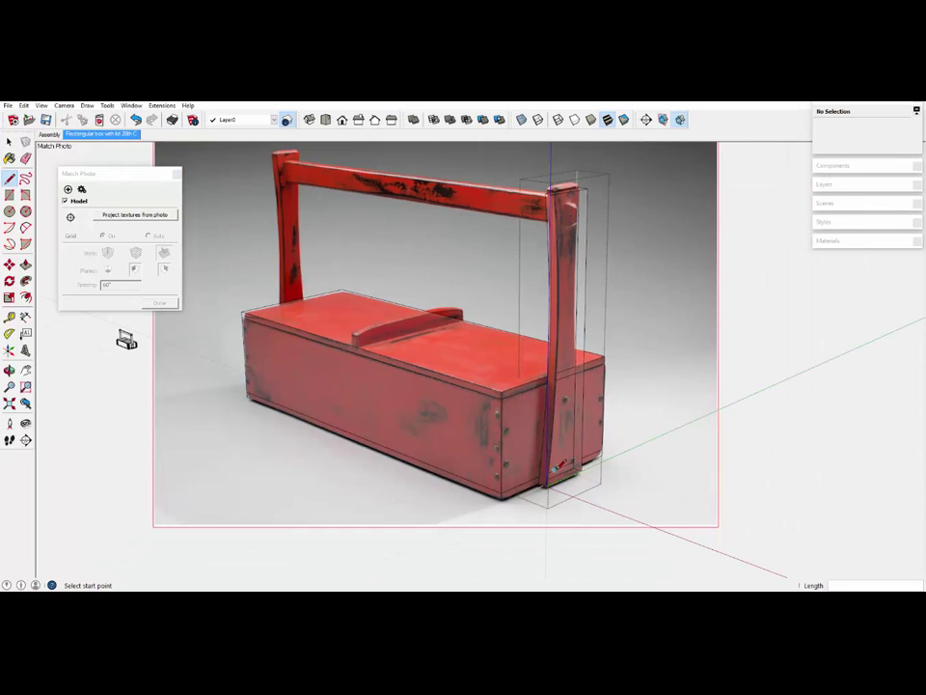
scroll(552, 474, "up", 3)
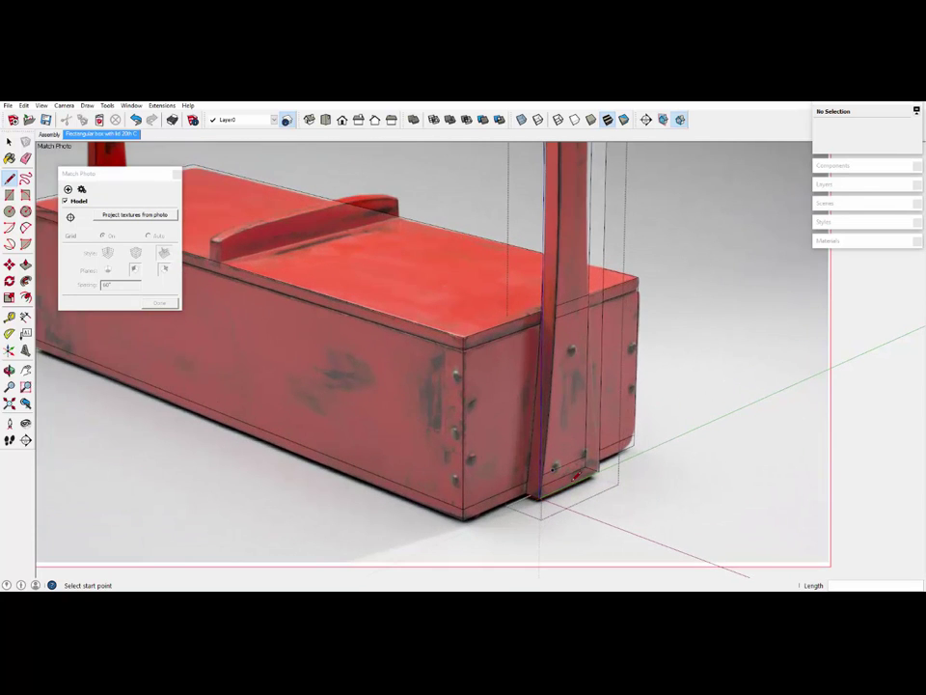
left_click(576, 480)
scroll(576, 480, "down", 3)
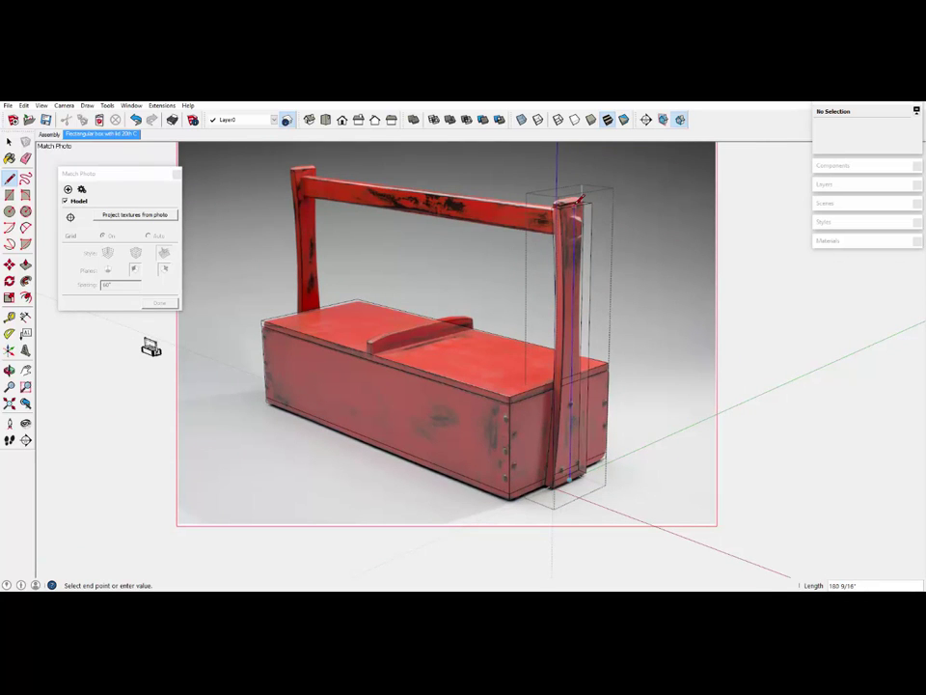
left_click(578, 206)
scroll(578, 205, "up", 5)
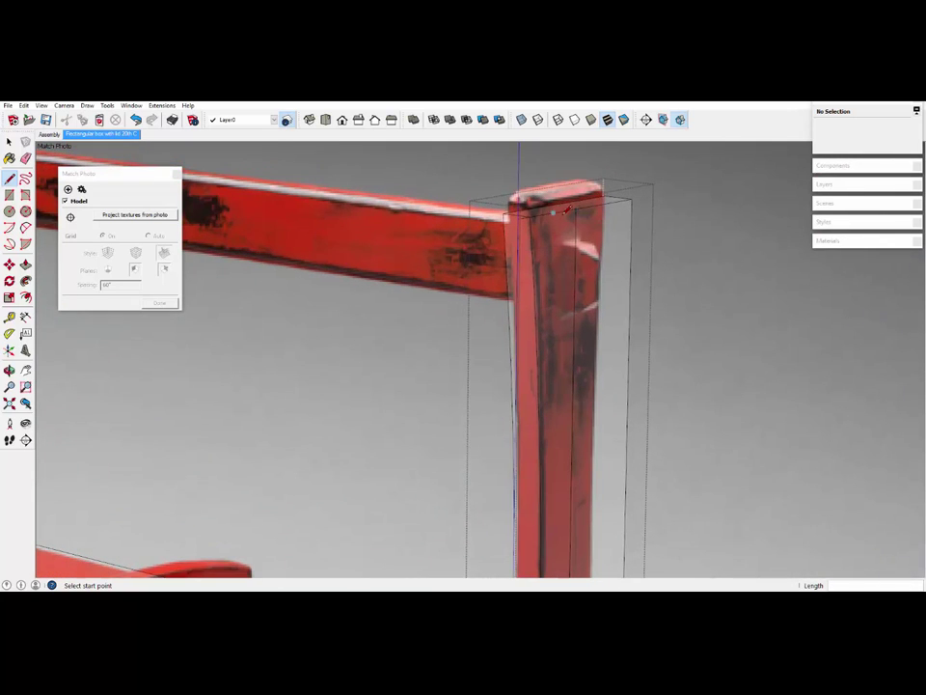
scroll(568, 209, "down", 8)
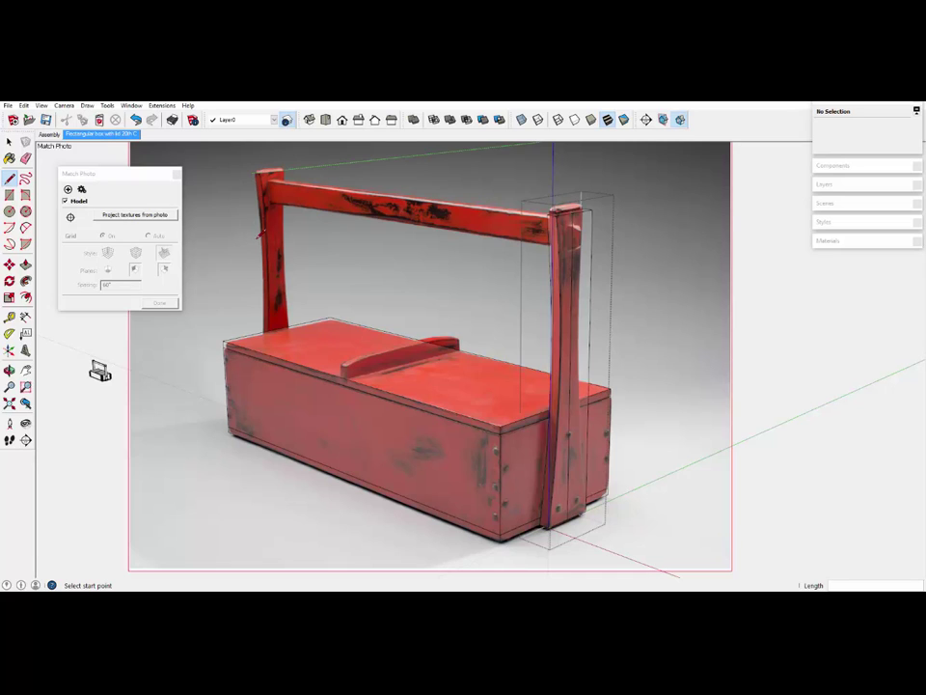
- Draw the rail edge from the right post's top corner across to the left post top
left_click(225, 341)
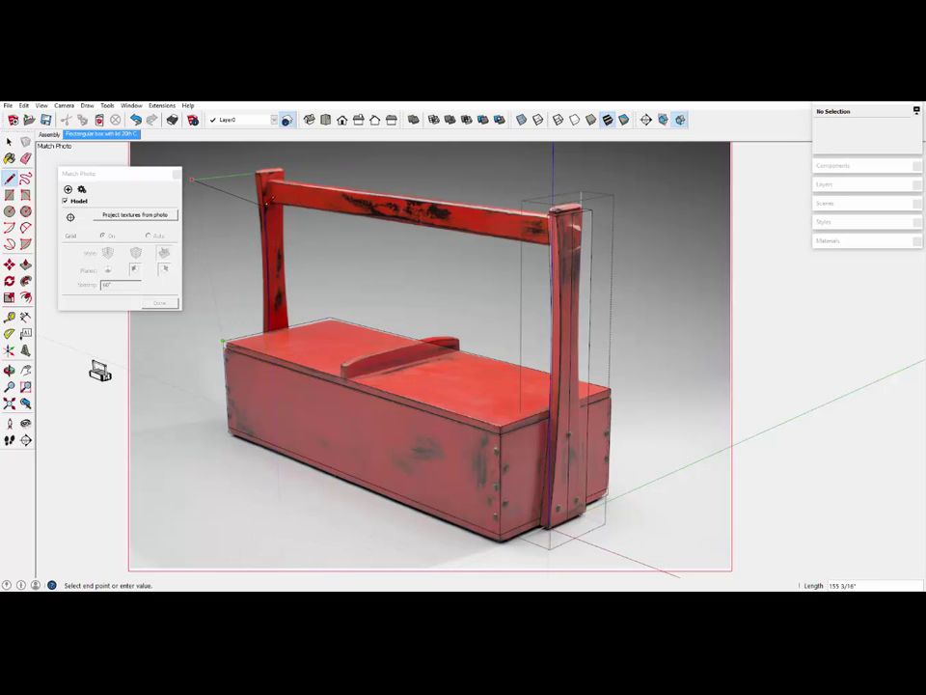
key("Escape")
left_click(572, 210)
left_click(272, 176)
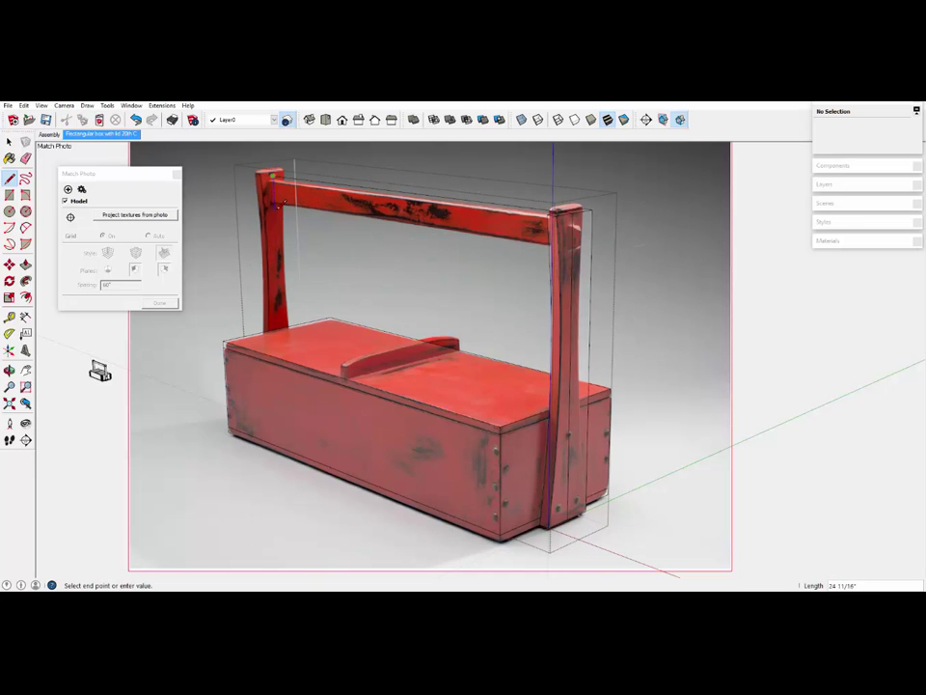
scroll(277, 201, "up", 3)
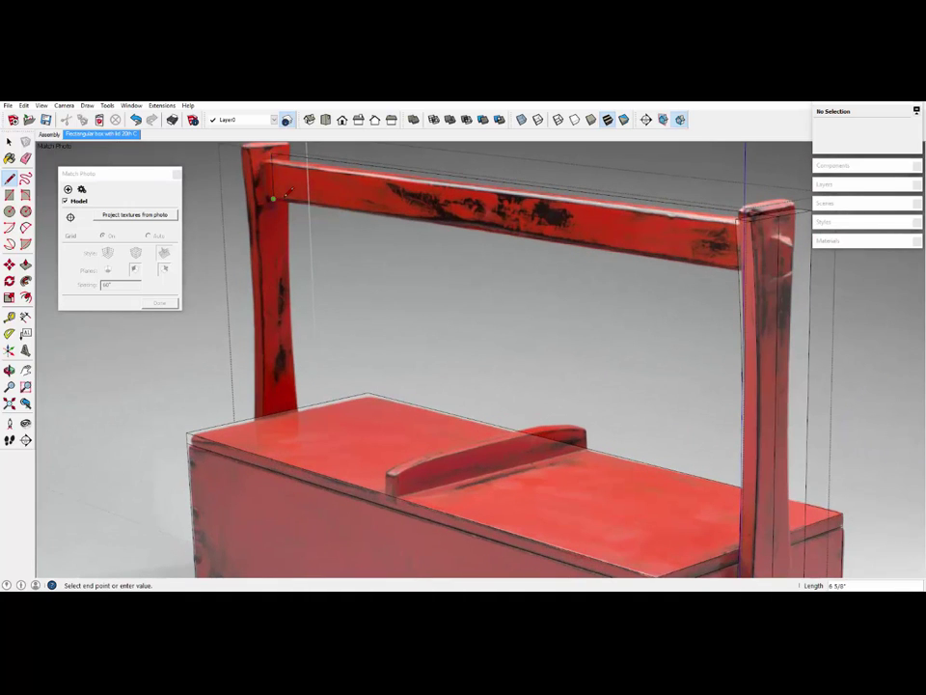
scroll(277, 196, "down", 3)
scroll(277, 197, "down", 2)
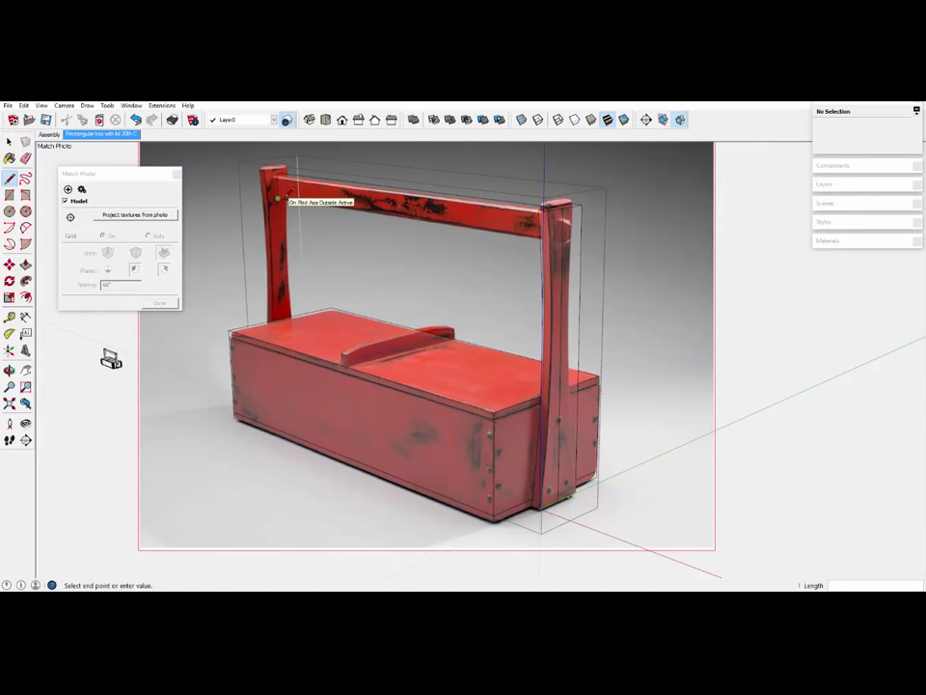
- Close the rail outline on the post edge, group the rail face, and close the group
left_click(569, 235)
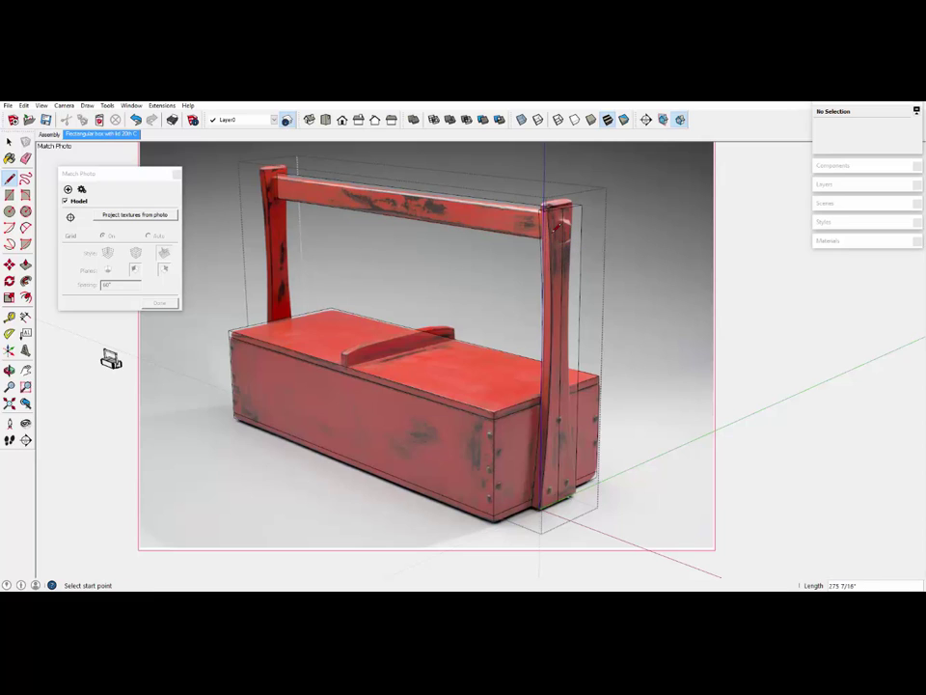
key("space")
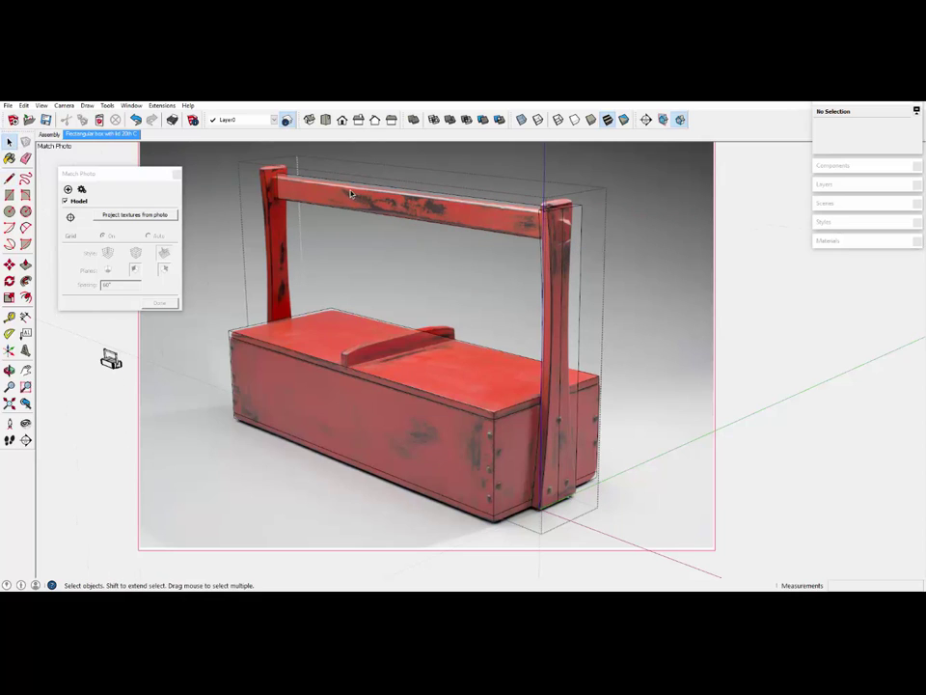
double_click(350, 189)
right_click(352, 191)
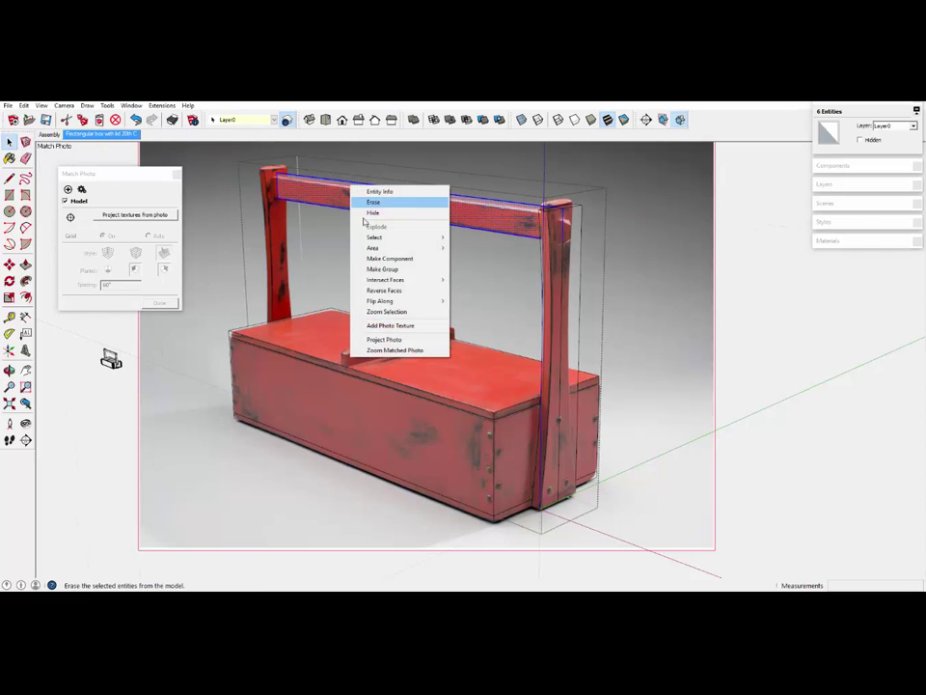
left_click(383, 269)
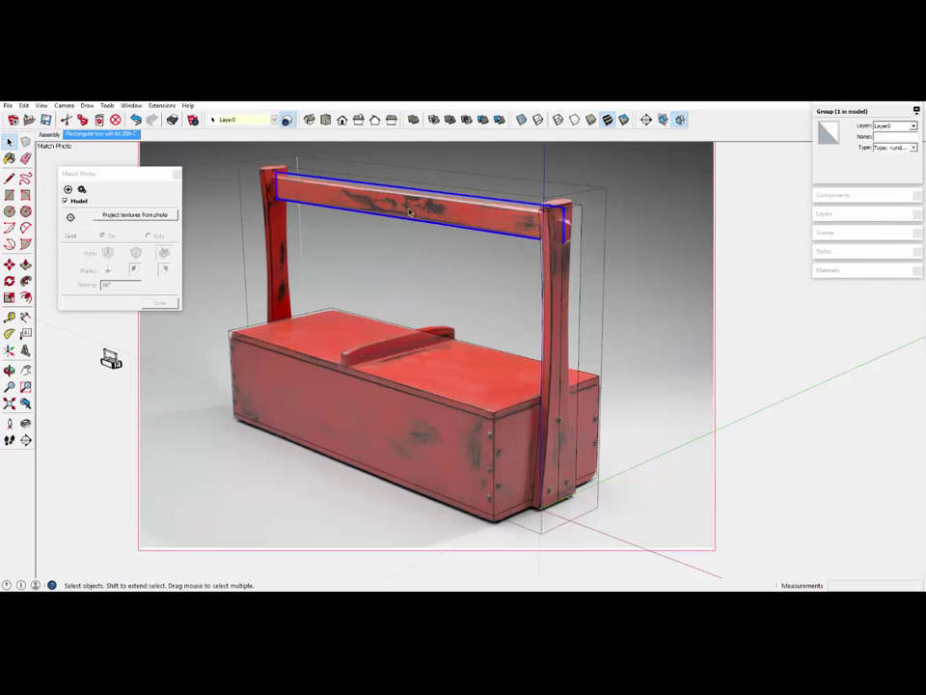
scroll(410, 210, "down", 2)
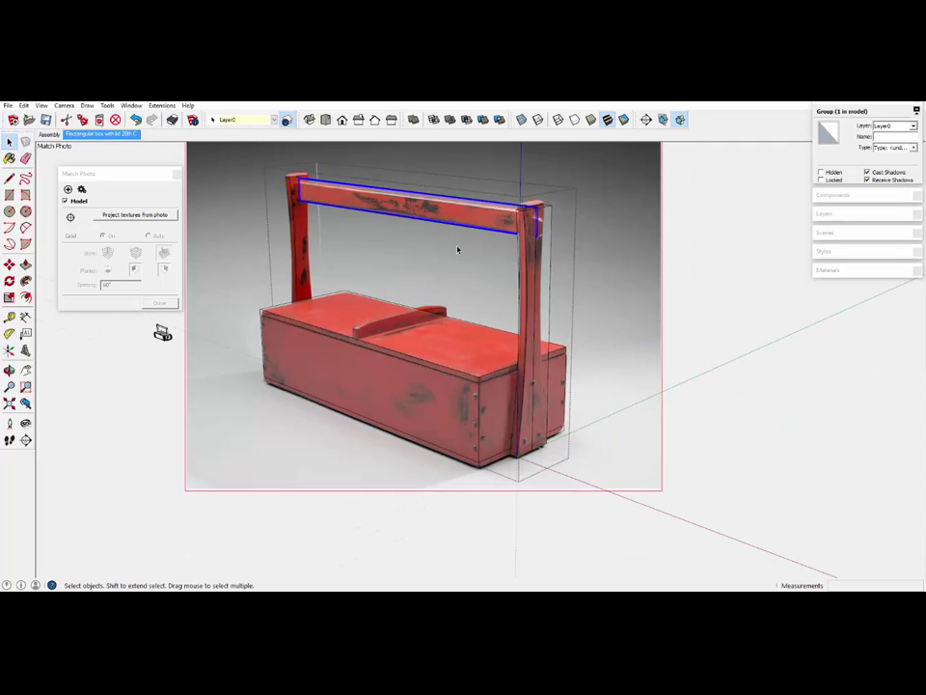
right_click(620, 239)
left_click(643, 241)
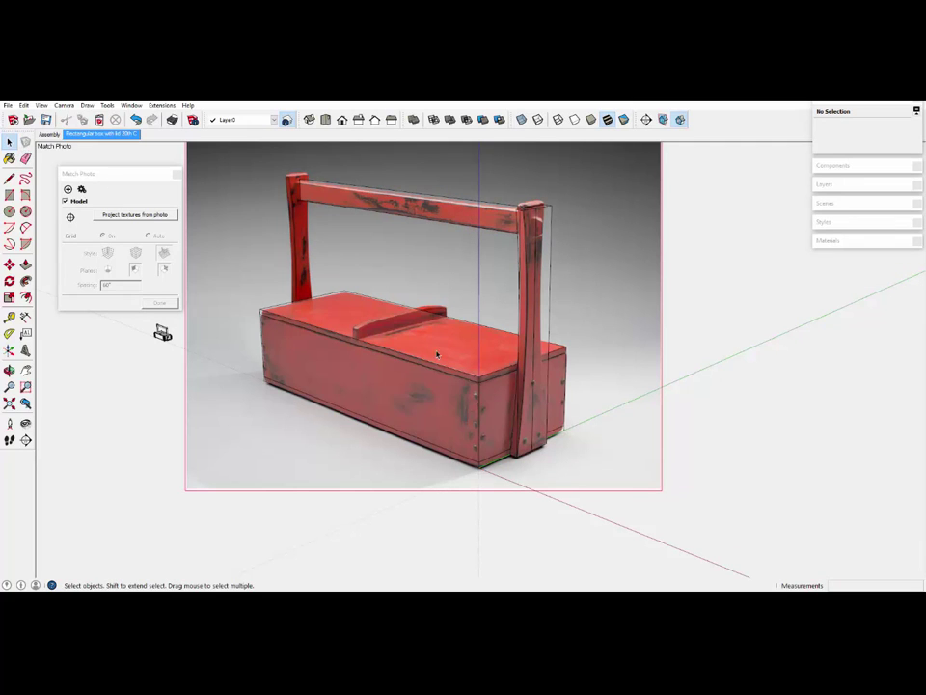
- Orbit around the box to inspect the traced model
key("o")
left_click_drag(575, 320, 145, 333)
key("space")
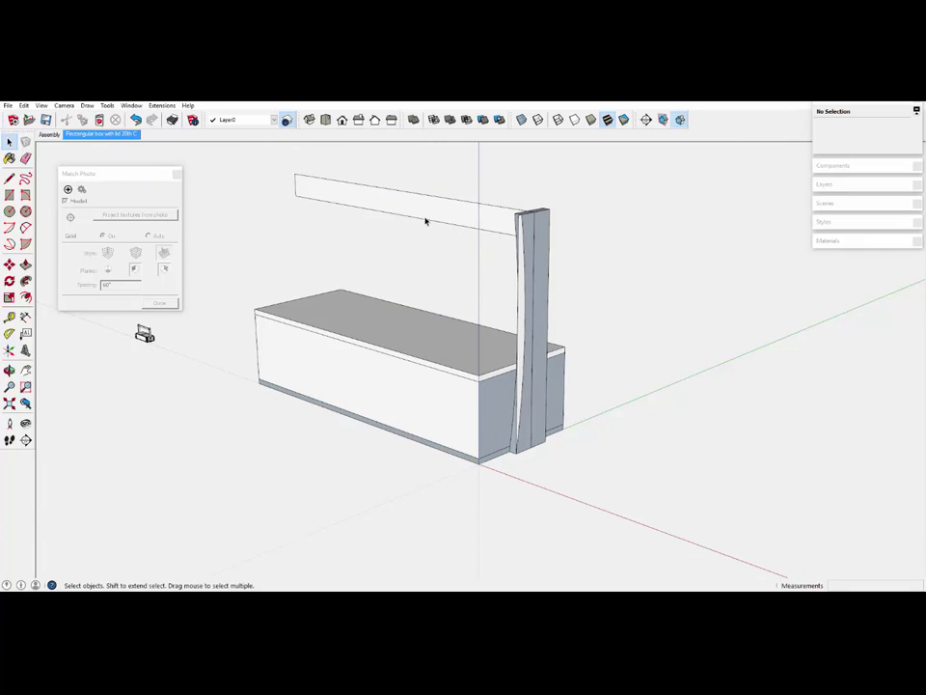
- Reopen the matched photo scene, commit the match, and close the Match Photo settings
right_click(107, 136)
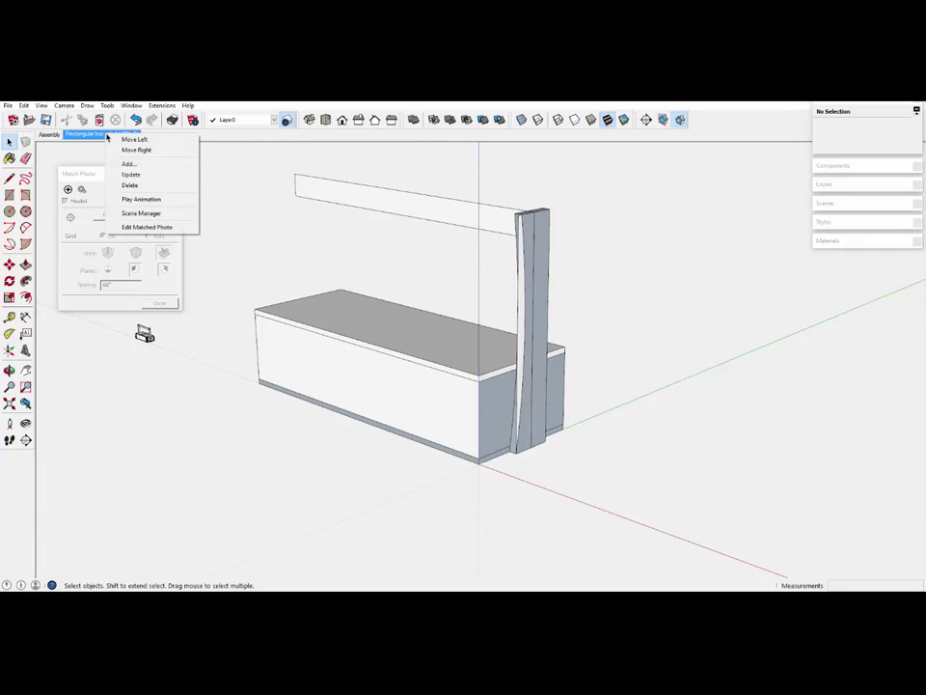
left_click(147, 226)
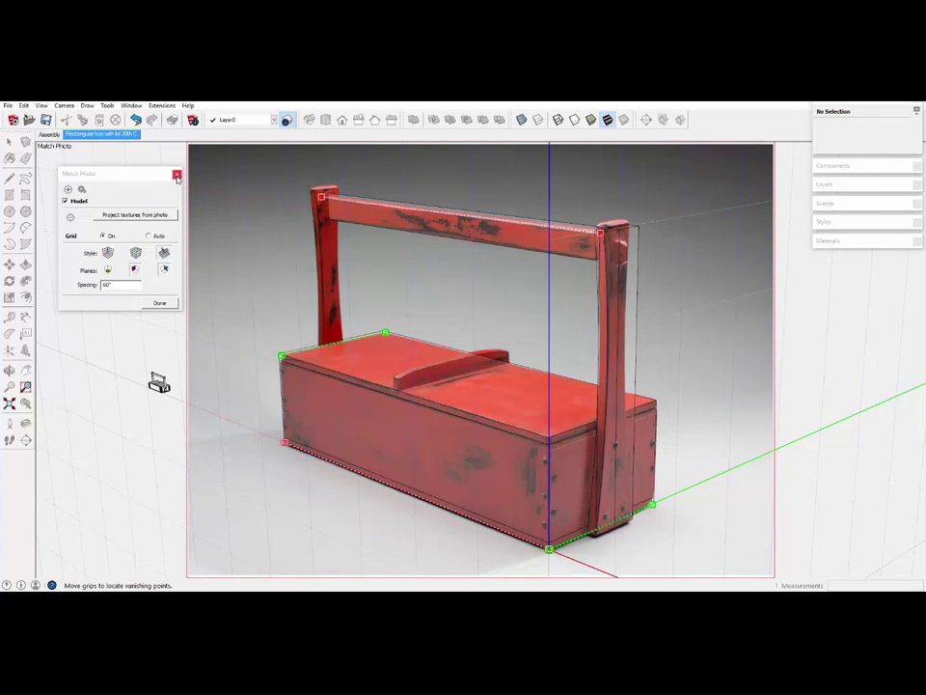
key("Return")
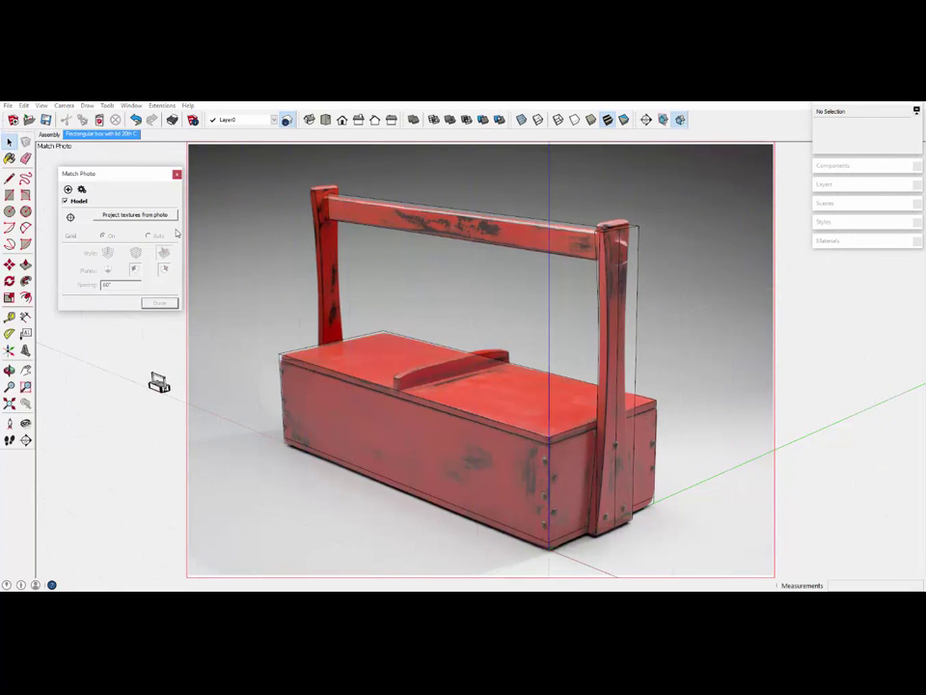
left_click(176, 175)
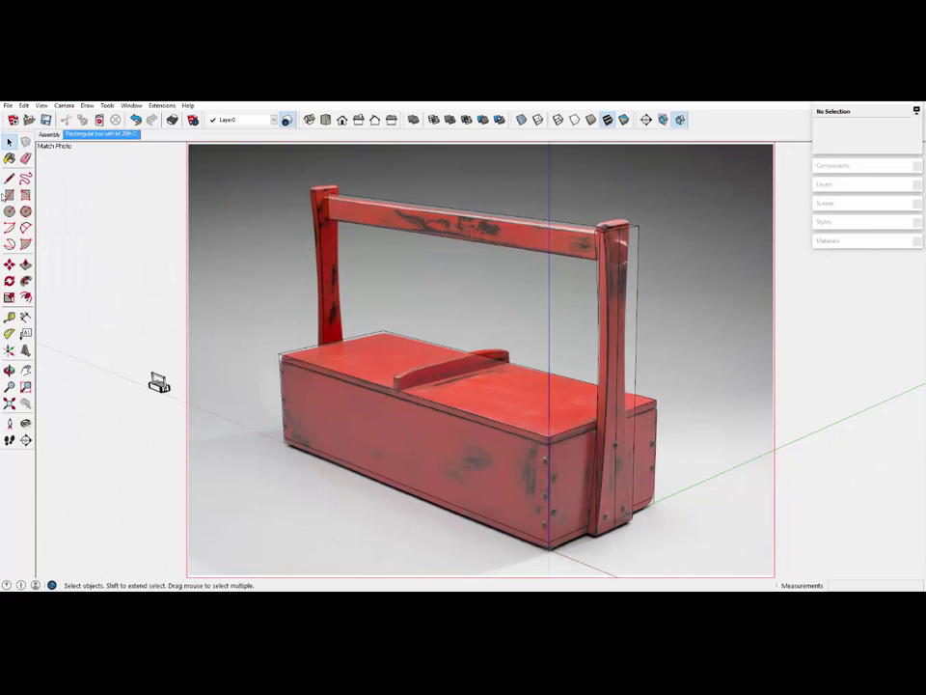
- Trace a closed four-corner outline over the lid's handle fin and select the new face
left_click(8, 177)
scroll(398, 388, "up", 5)
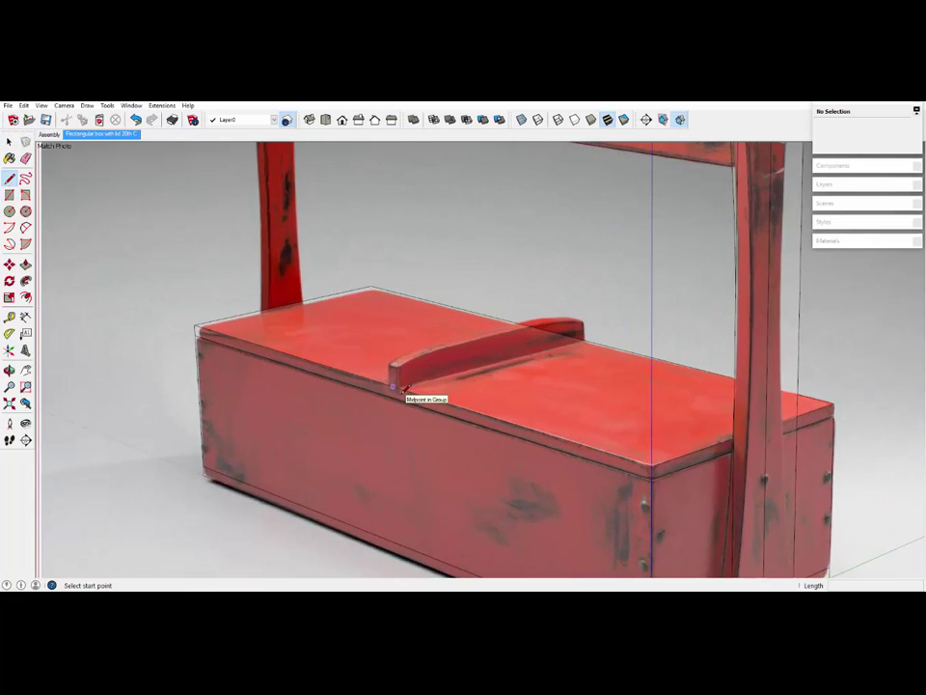
scroll(405, 388, "up", 2)
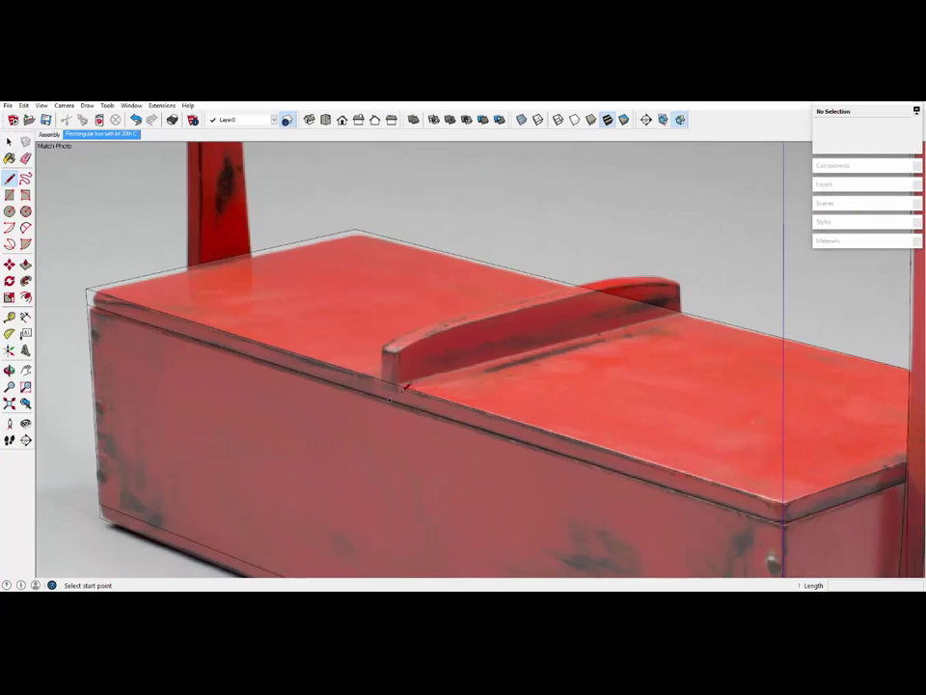
left_click(389, 382)
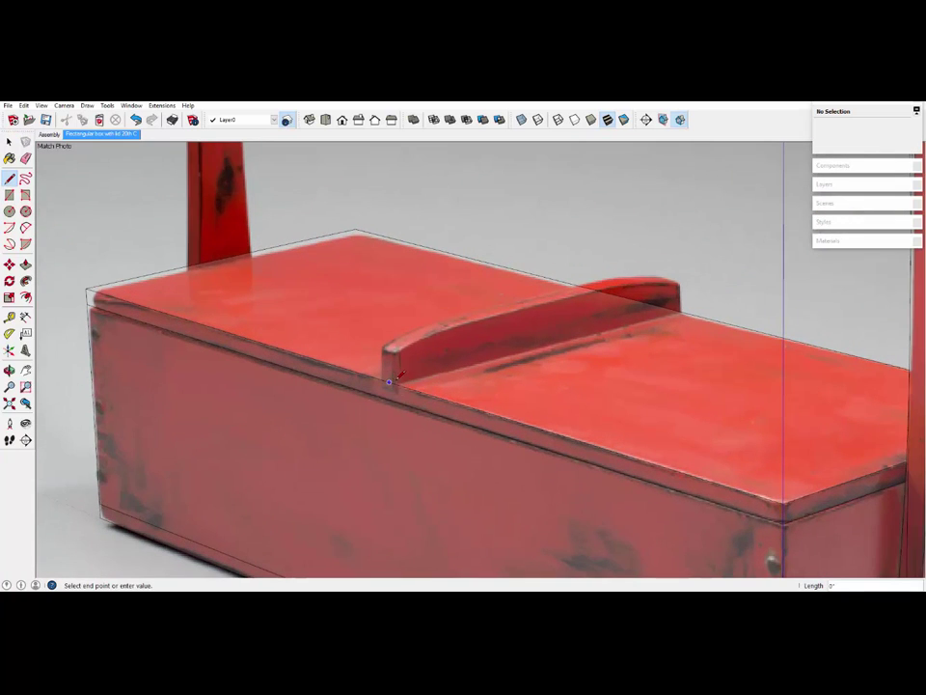
left_click(677, 311)
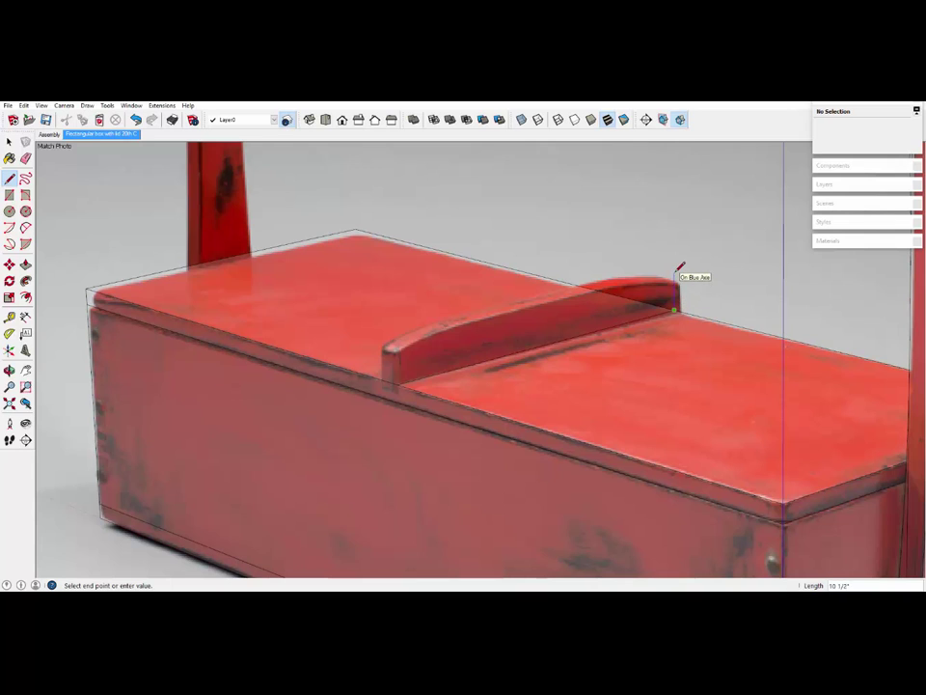
left_click(674, 275)
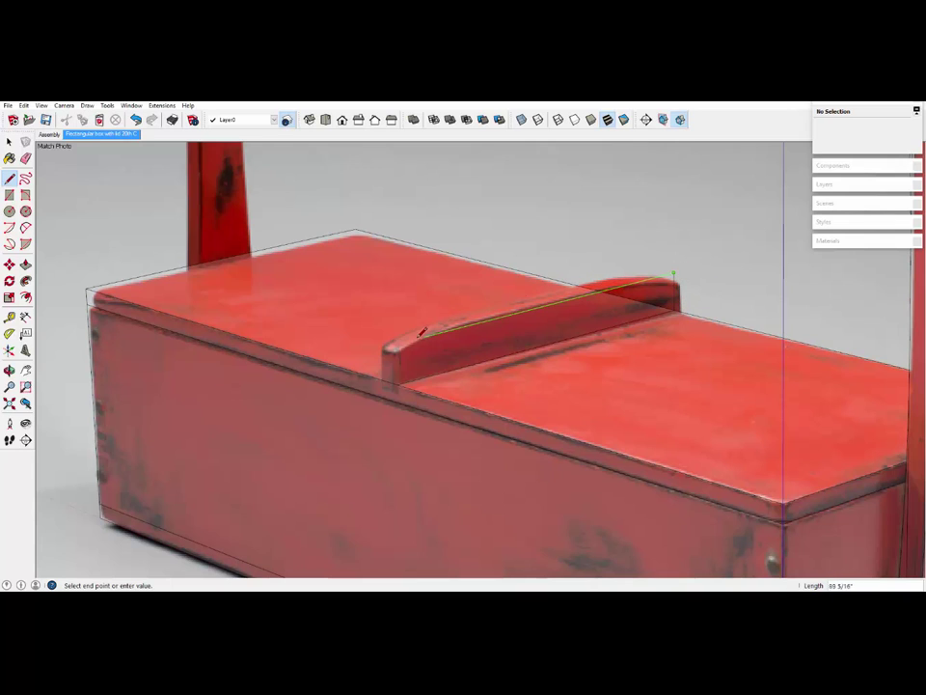
left_click(397, 341)
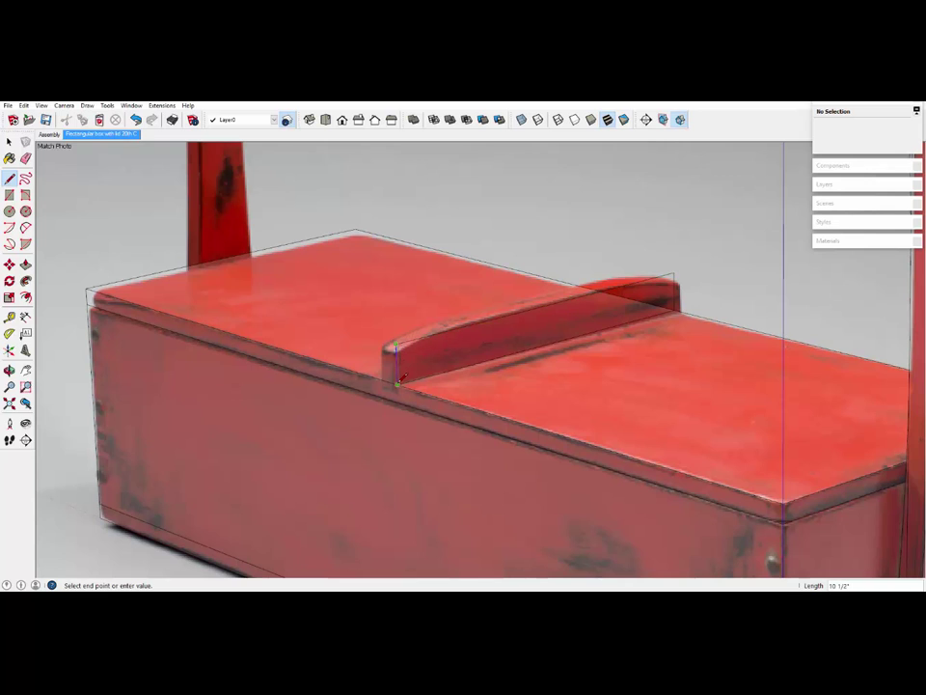
left_click(9, 142)
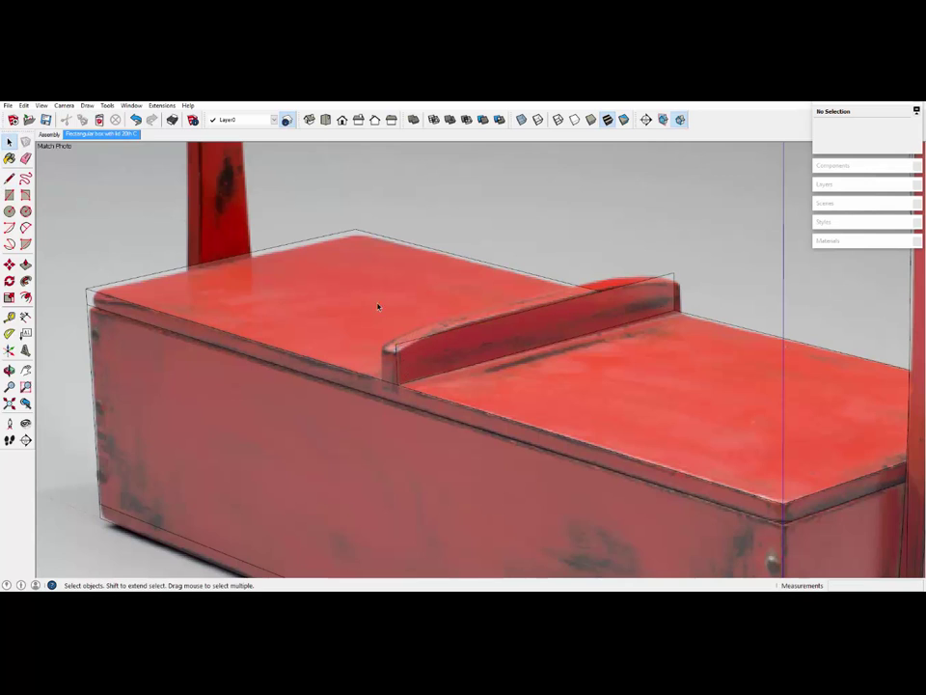
double_click(484, 334)
- Make the traced fin face its own group
right_click(485, 334)
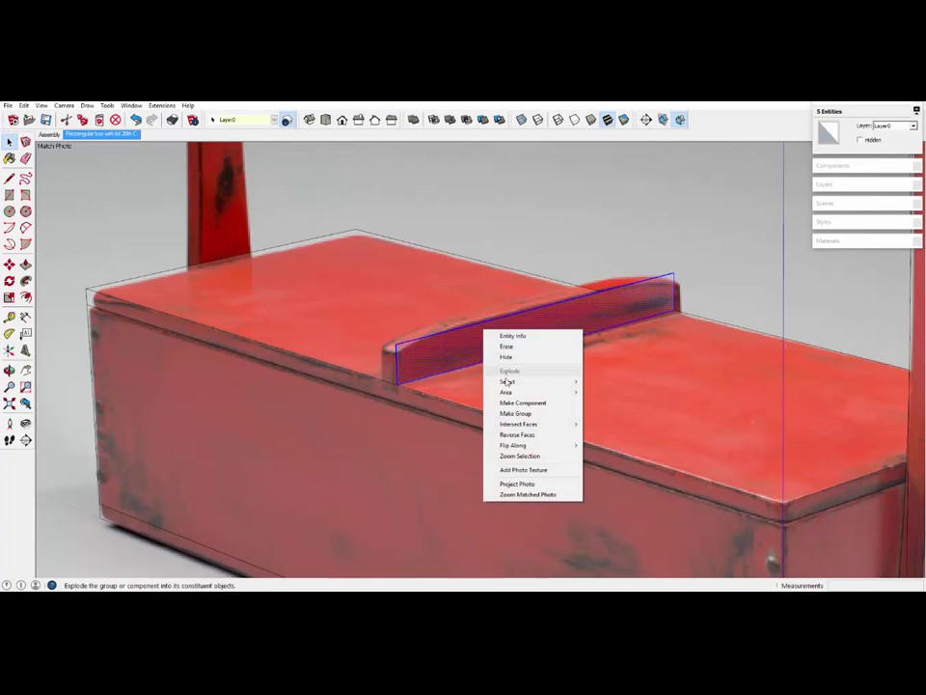
left_click(514, 413)
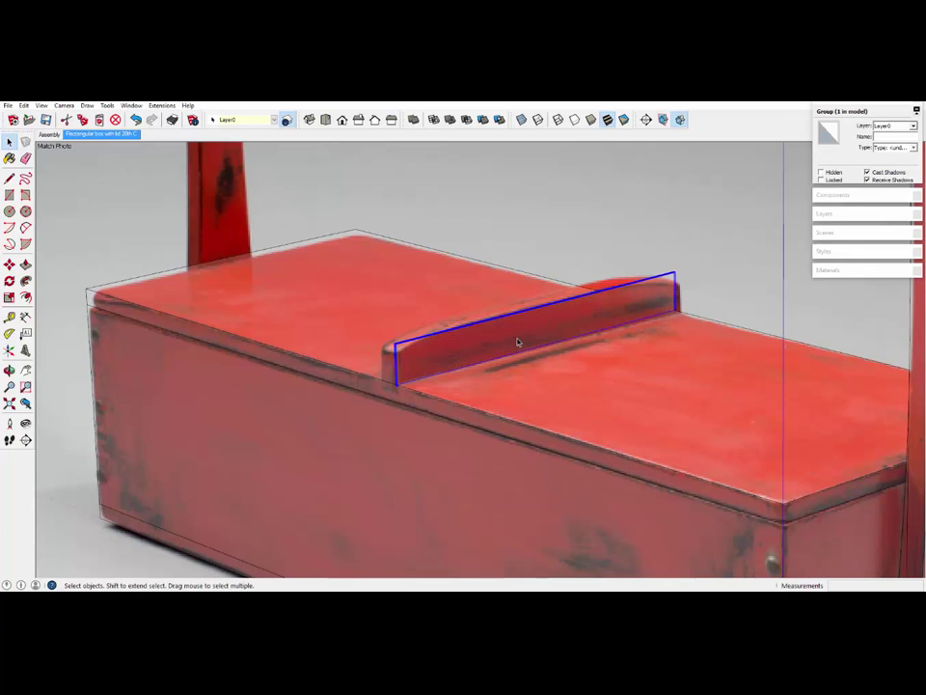
scroll(519, 342, "up", 1)
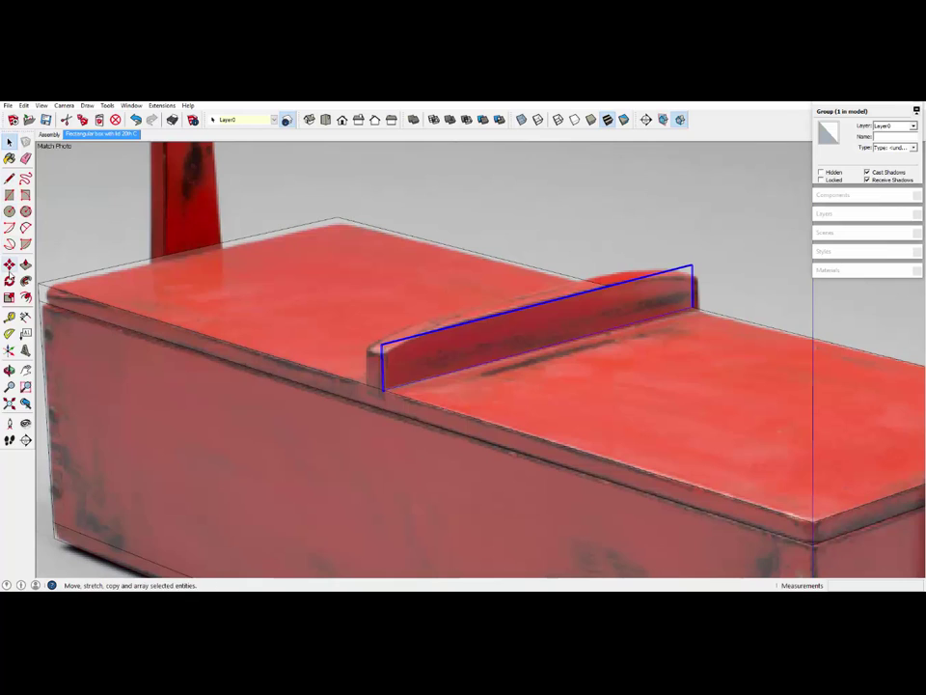
- Draw a 2-point arc across the fin's top corners inside the group, bulged to match the photo
left_click(25, 228)
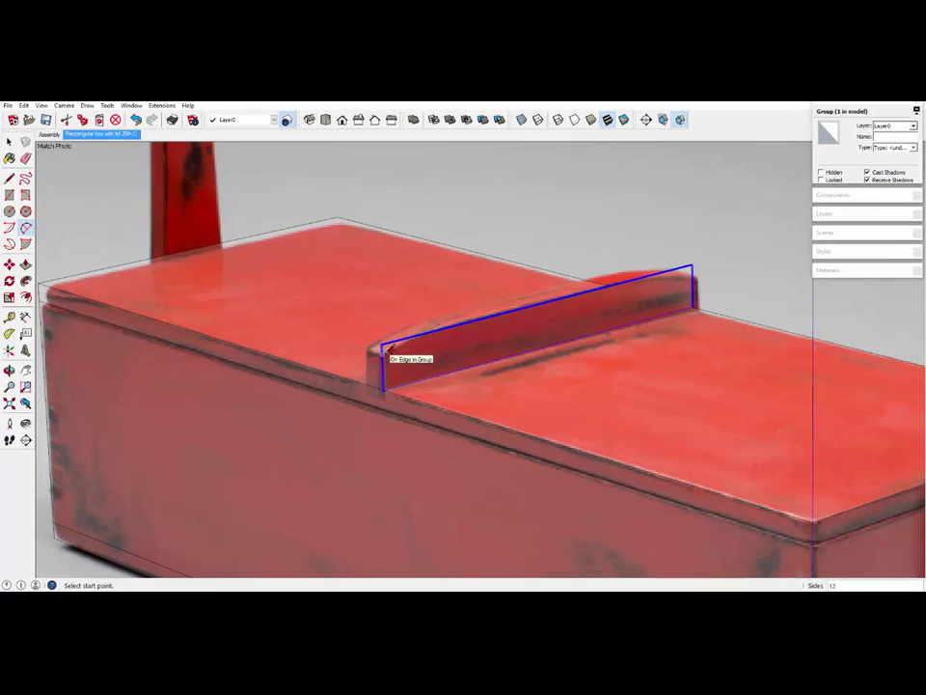
left_click(386, 348)
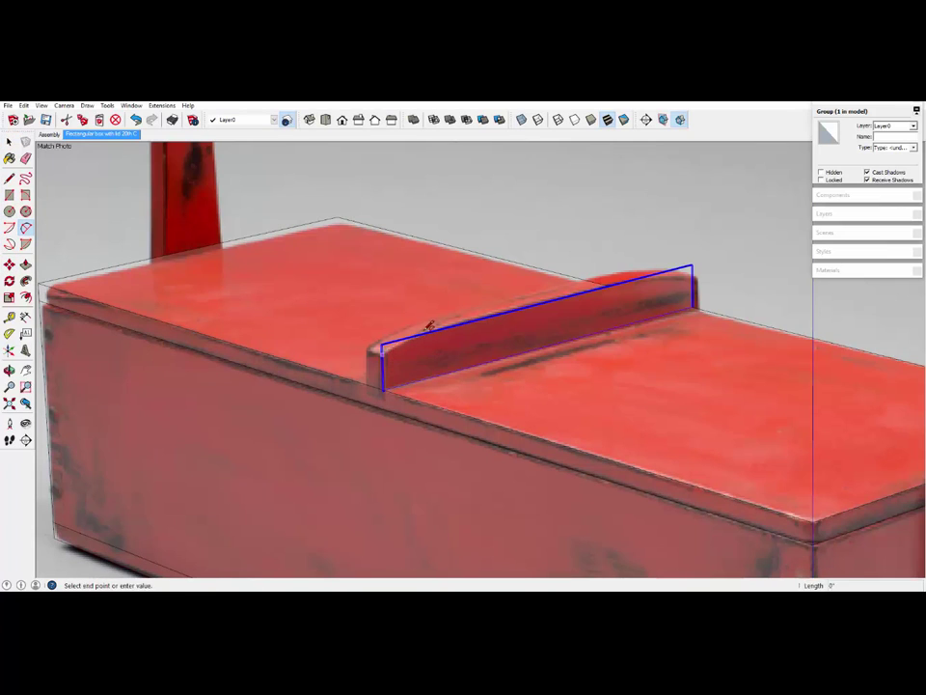
left_click(695, 273)
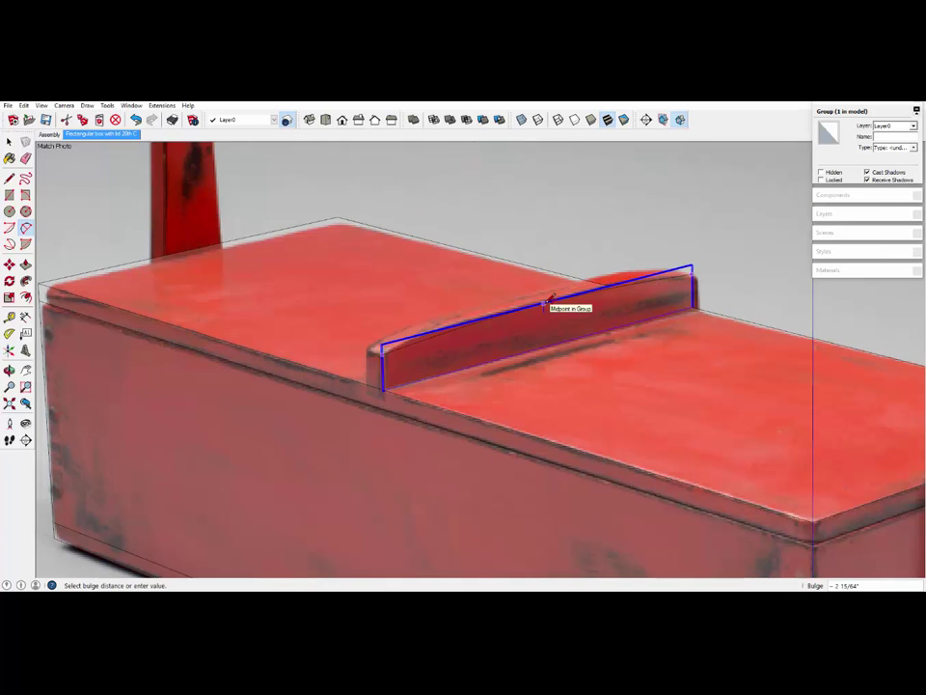
right_click(554, 320)
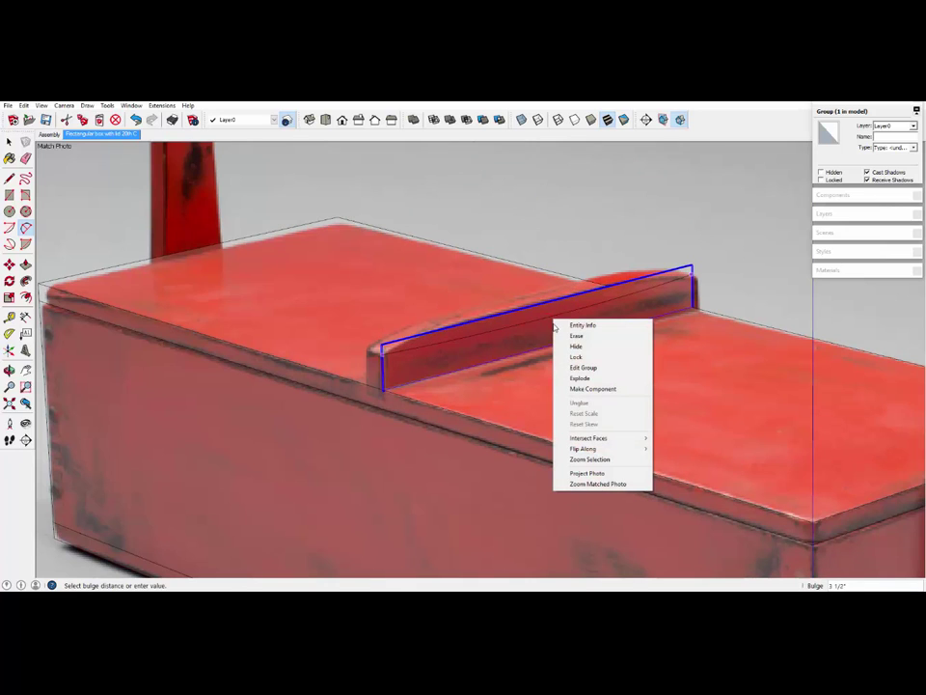
left_click(575, 368)
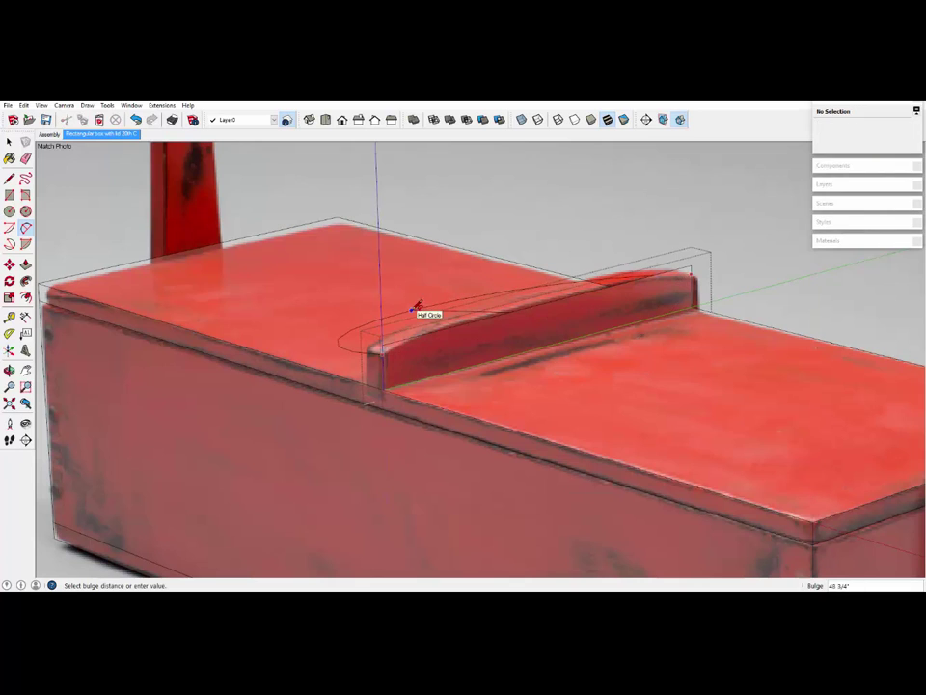
left_click(547, 301)
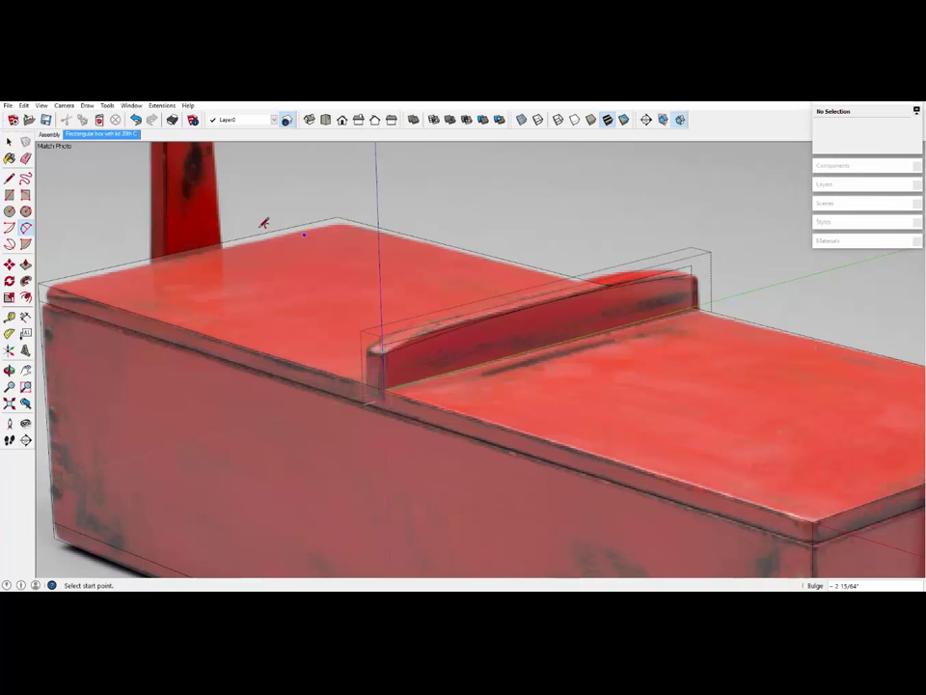
- Erase the straight top edge and the leftover right-end edge above the arc
left_click(26, 159)
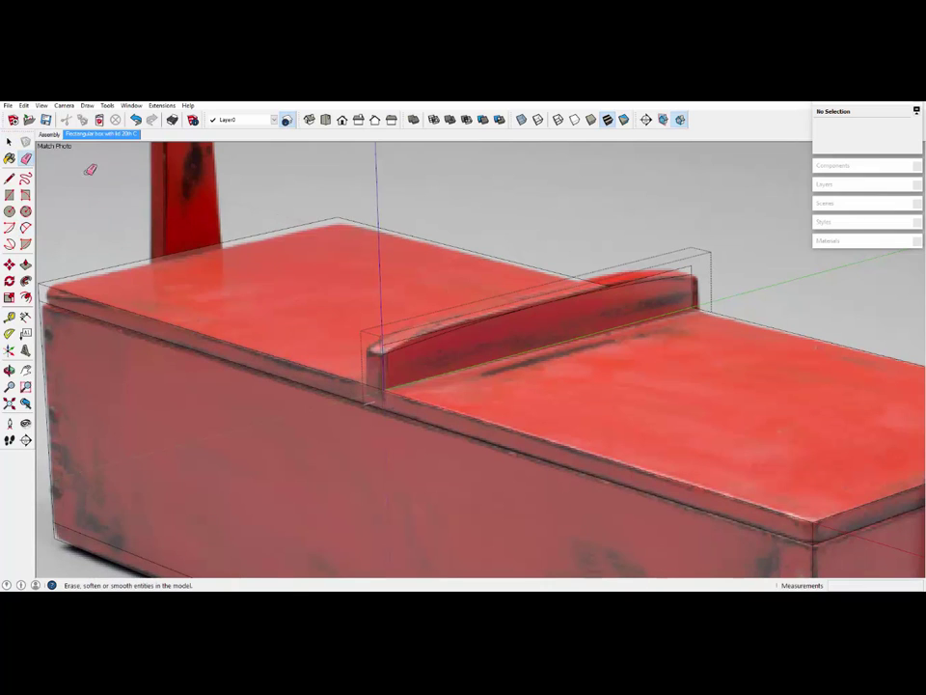
left_click(386, 342, "ctrl")
left_click(691, 265, "ctrl")
- Push/pull the arched fin face 6 3/8" thick and close the fin group
left_click(25, 264)
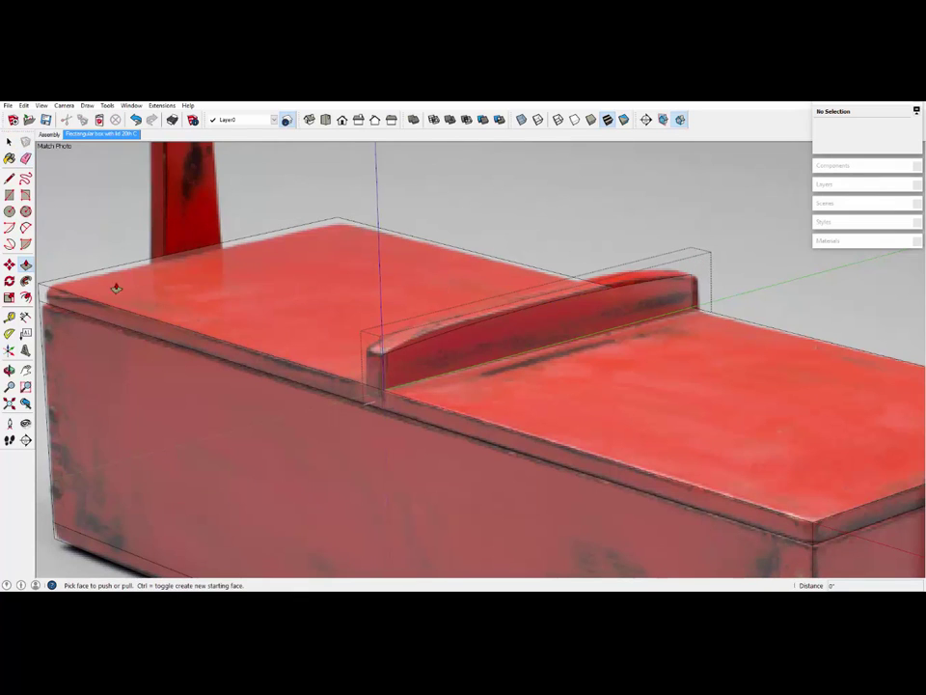
left_click(396, 366)
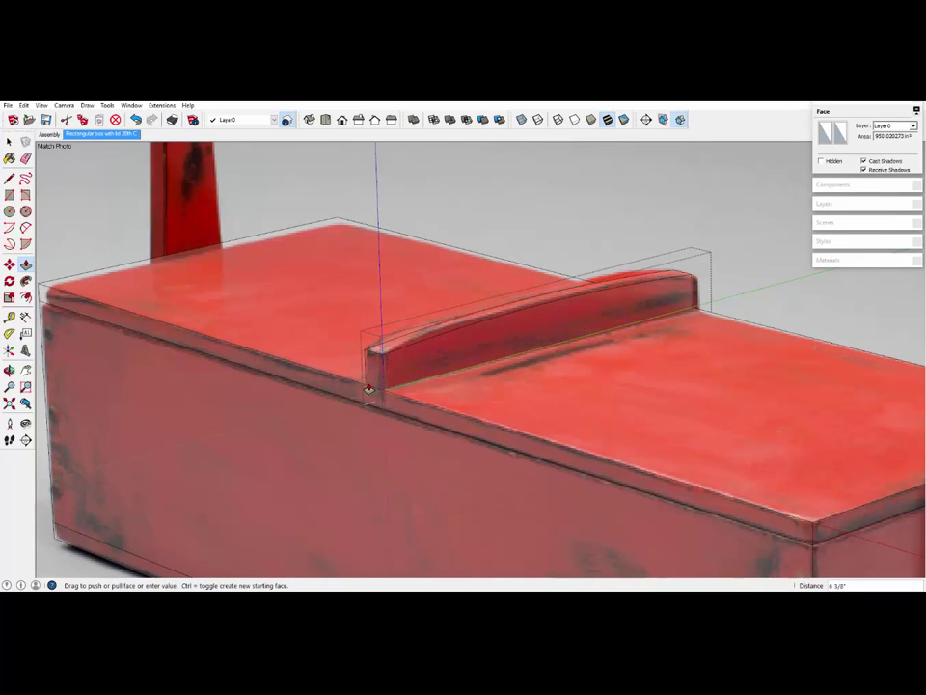
left_click(433, 337)
scroll(508, 248, "down", 2)
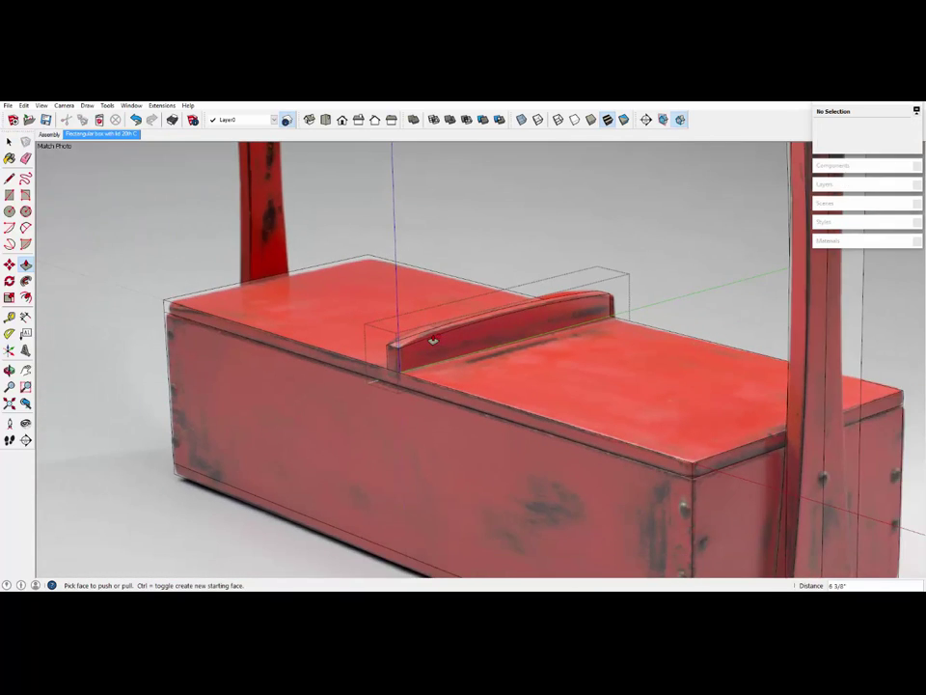
right_click(510, 239)
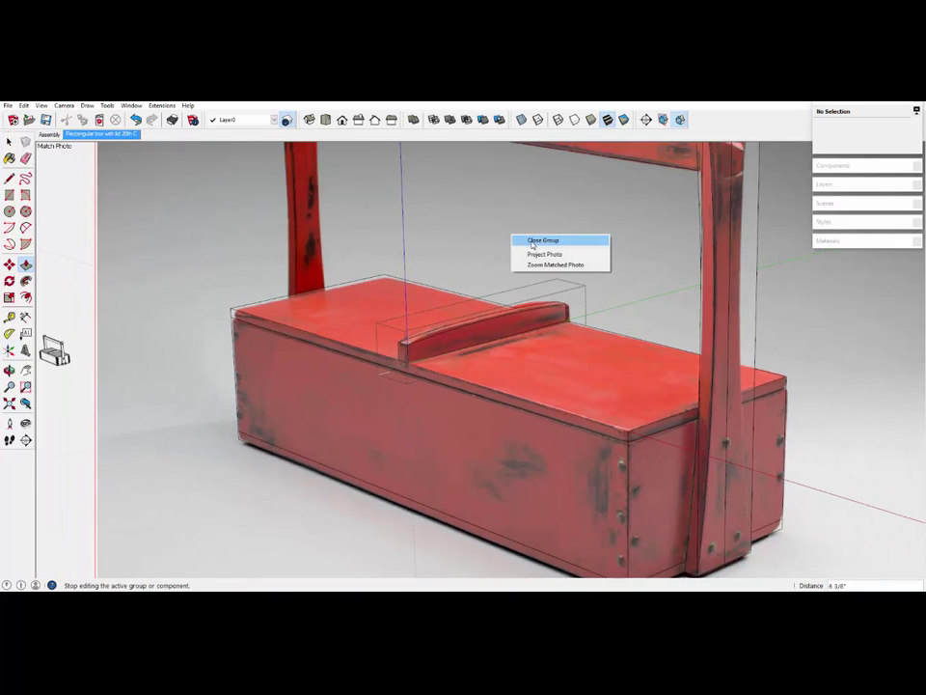
left_click(532, 241)
- Orbit away from the matched photo and view the whole box in the Assembly scene
scroll(136, 356, "down", 2)
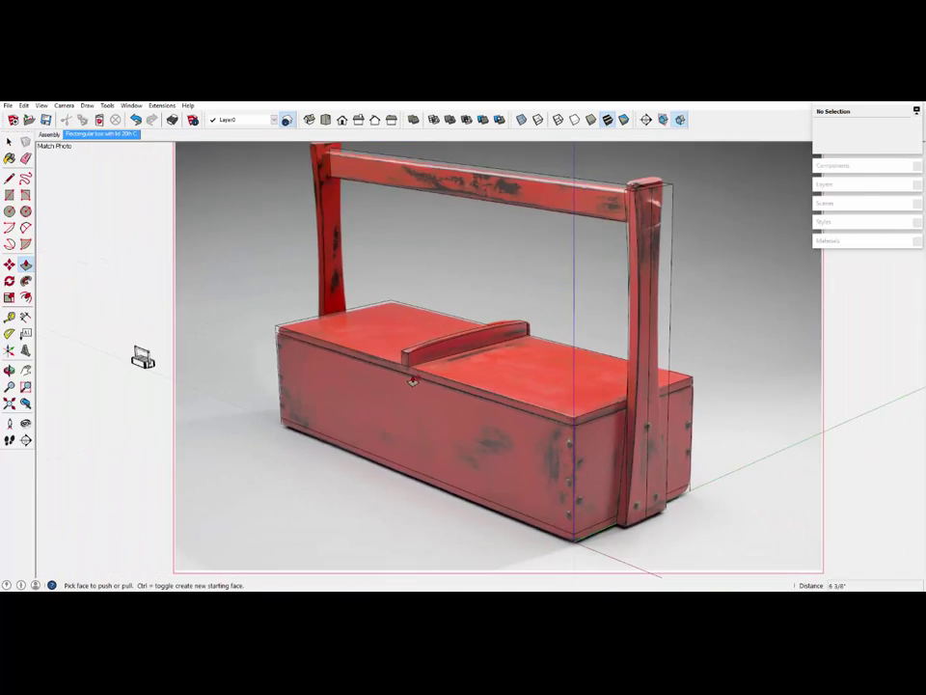
scroll(165, 362, "down", 1)
mouse_move(167, 360)
middle_mouse_down()
mouse_move(165, 351)
mouse_move(182, 353)
mouse_move(136, 353)
mouse_move(141, 407)
mouse_move(48, 386)
middle_mouse_up()
scroll(162, 351, "up", 3)
middle_click_drag(583, 366, 474, 353)
scroll(655, 389, "down", 2)
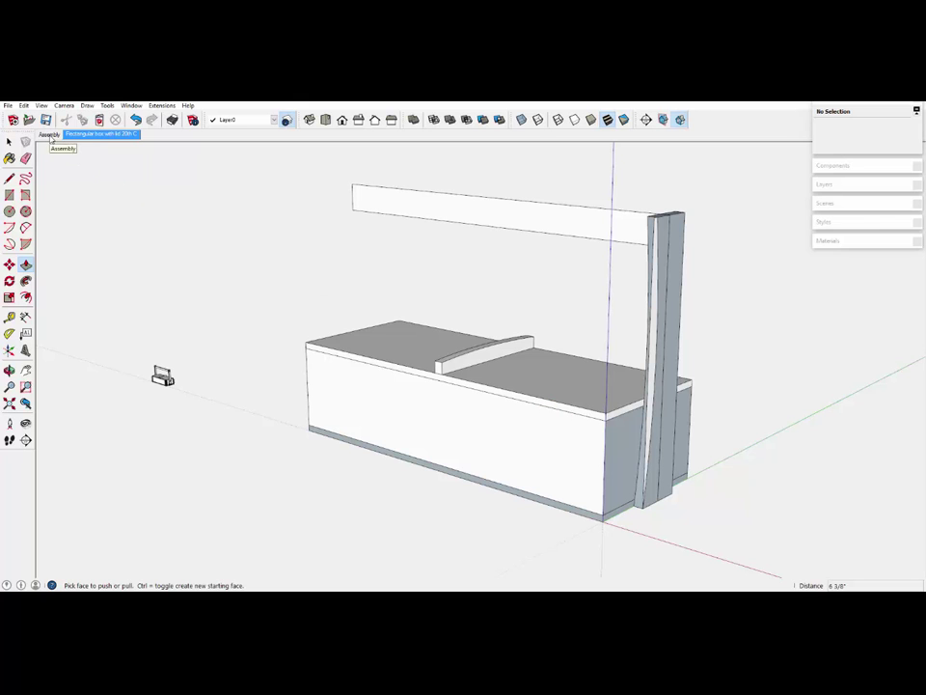
left_click(48, 134)
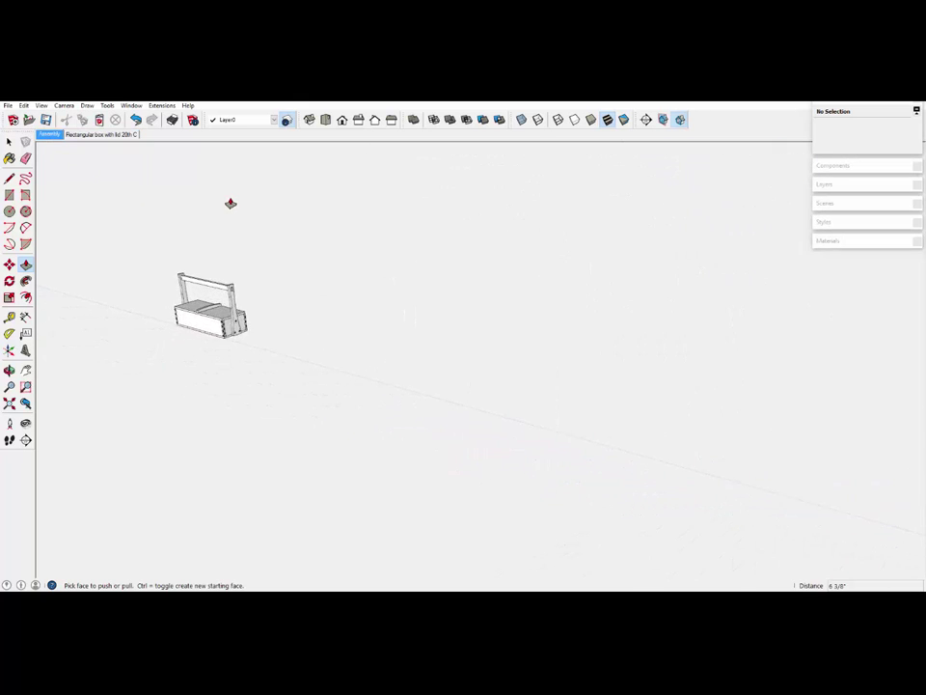